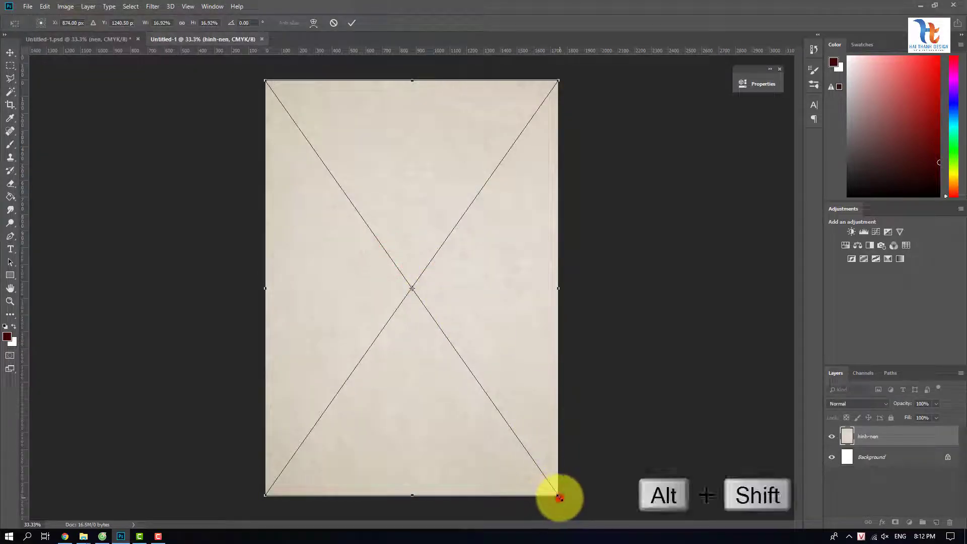
- Scale the placed hinh-nen texture from its centre to about 17.7% so it overlaps the canvas edges, and duplicate its layer
drag(558, 496, 566, 507)
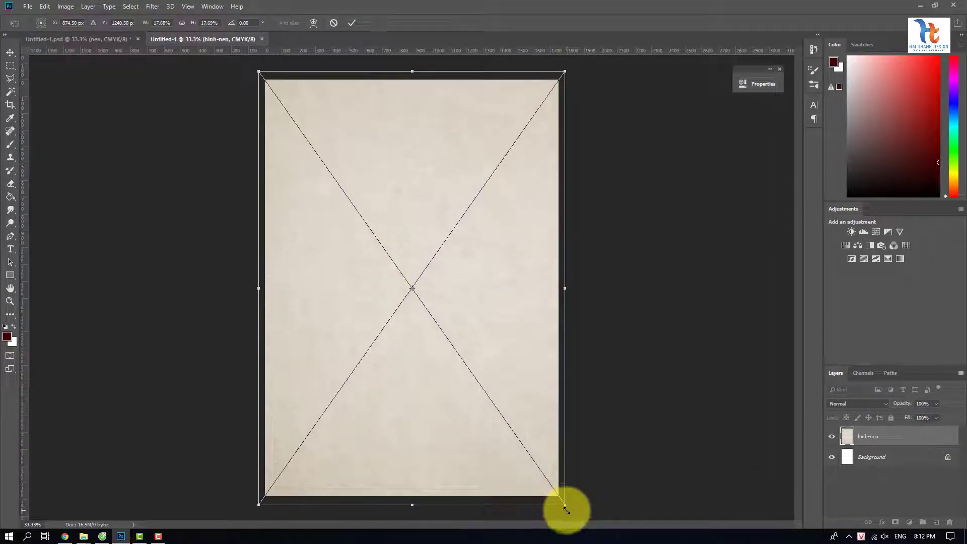
key(Return)
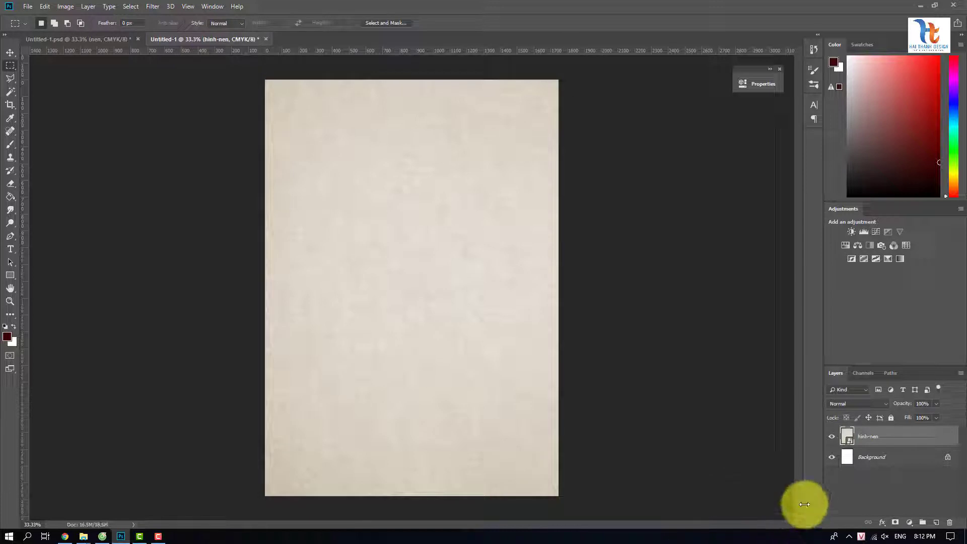
key(ctrl+j)
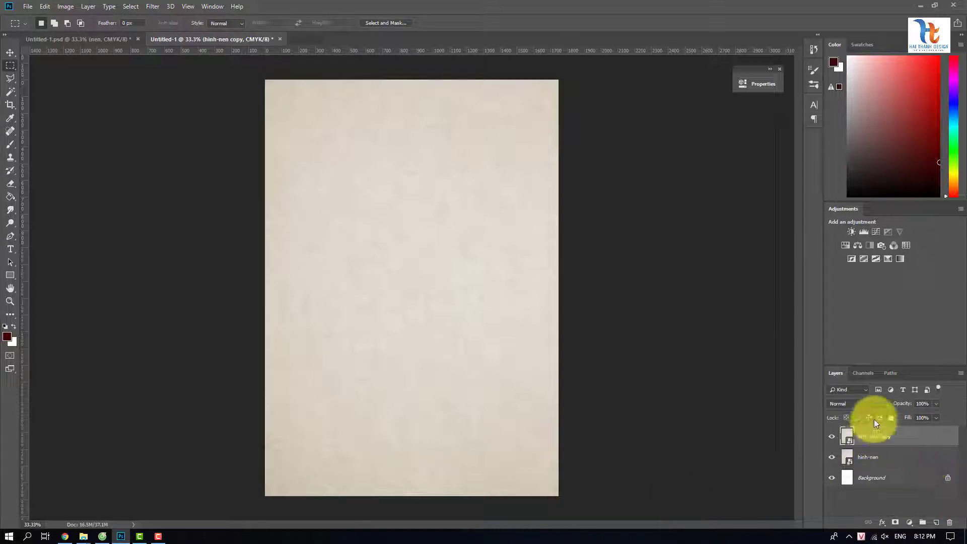
- Set the hinh-nen copy layer's blending mode to Color Burn and its opacity to 15%
click(878, 407)
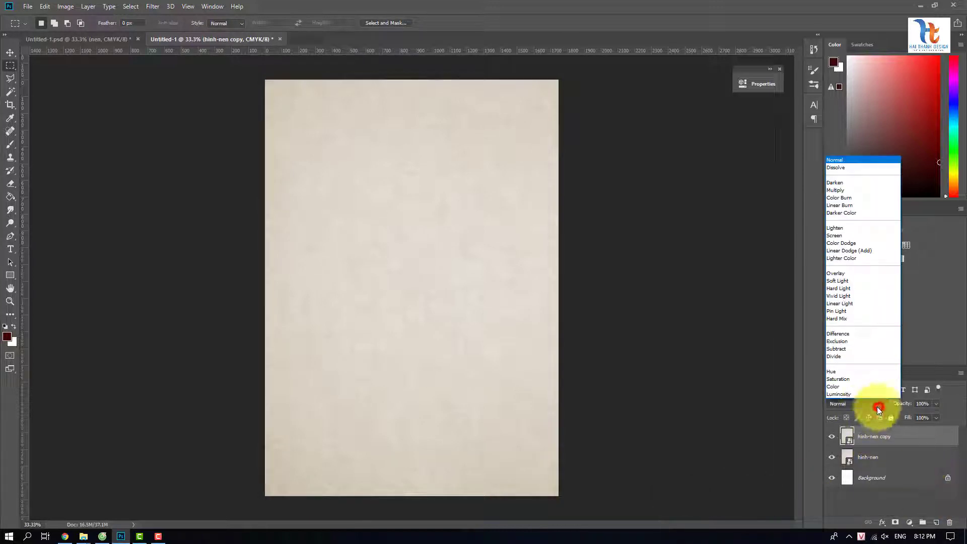
click(832, 198)
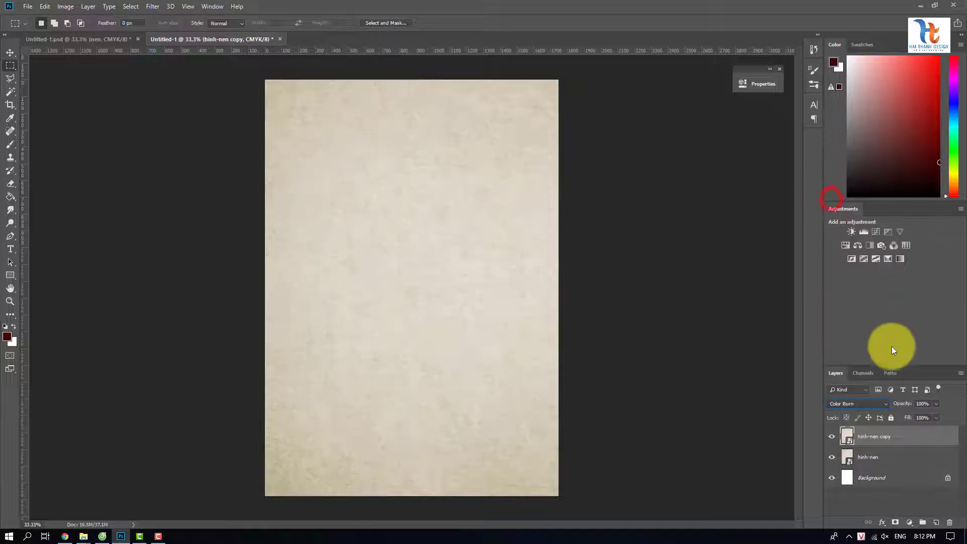
click(927, 403)
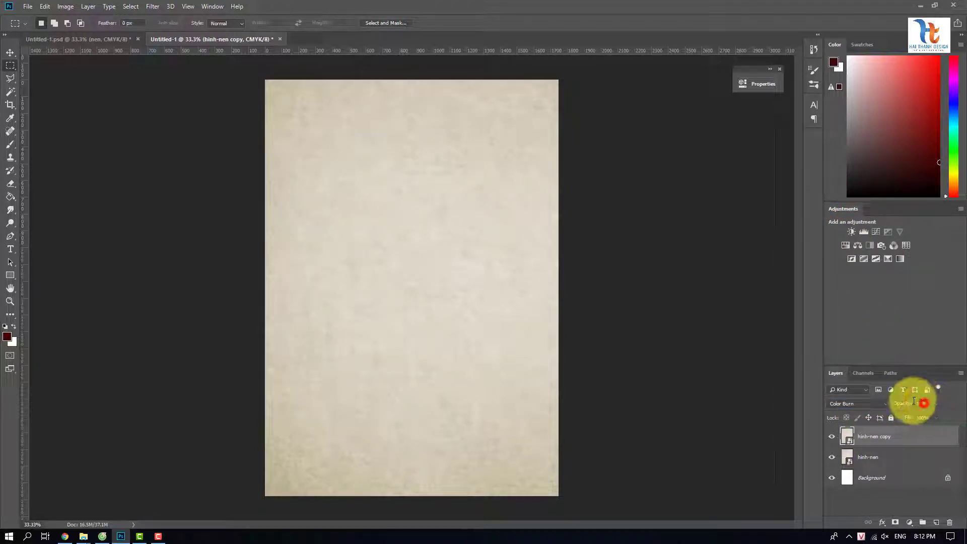
text(15)
key(Return)
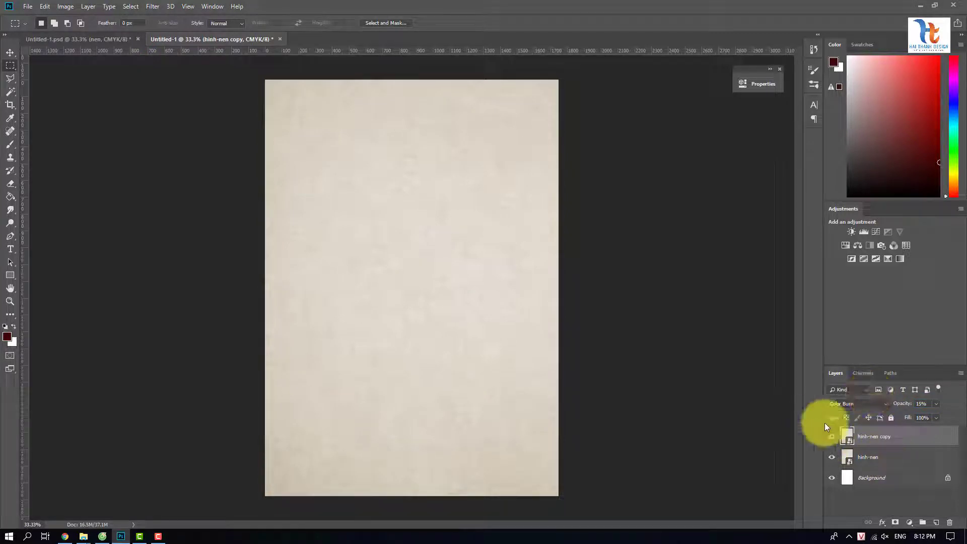
- Place the nen-2 image as an embedded layer and scale it from its centre to about 17.4% to cover the canvas
click(27, 7)
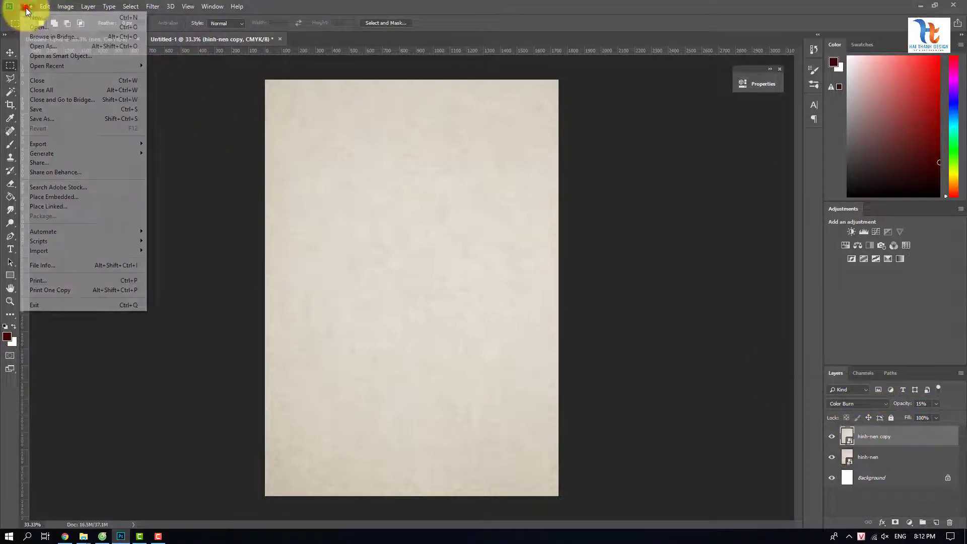
click(61, 196)
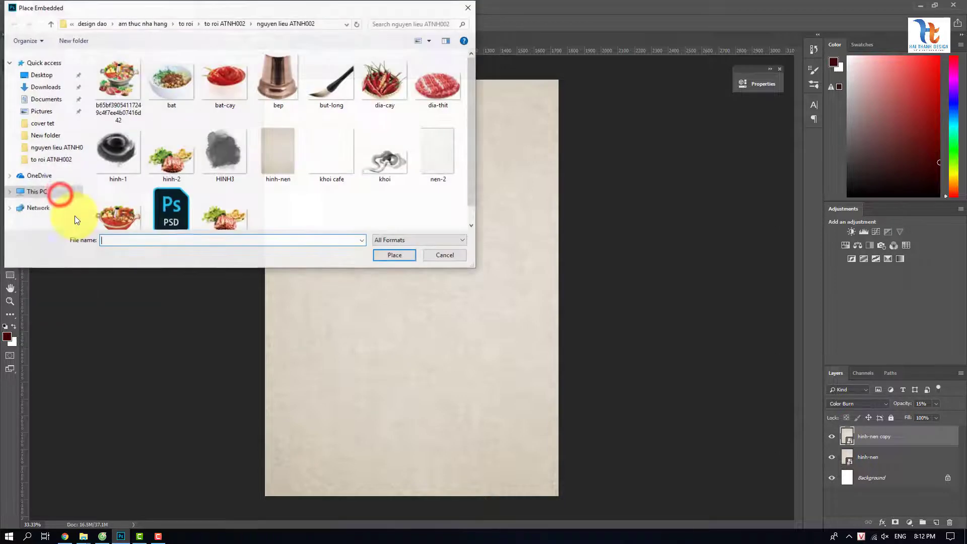
click(428, 157)
click(404, 257)
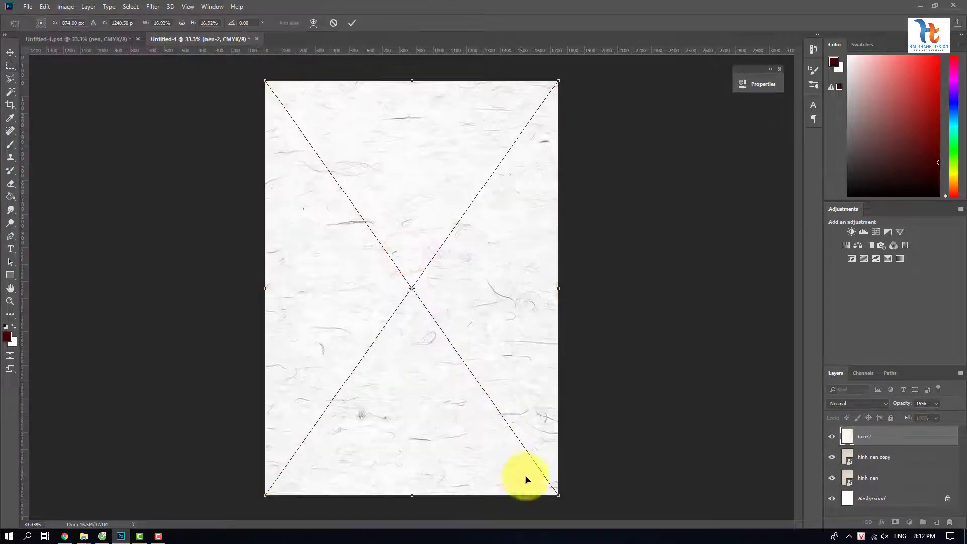
drag(558, 496, 561, 502)
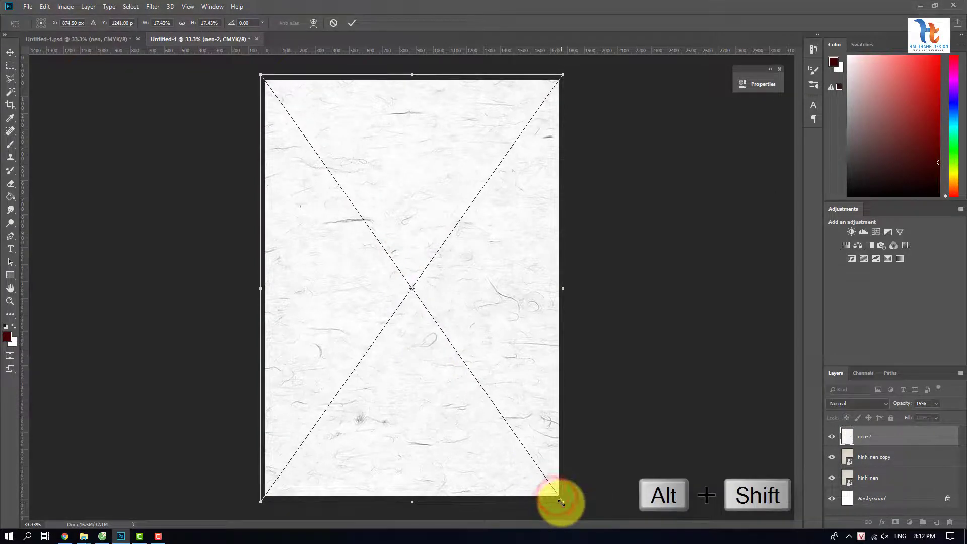
key(Return)
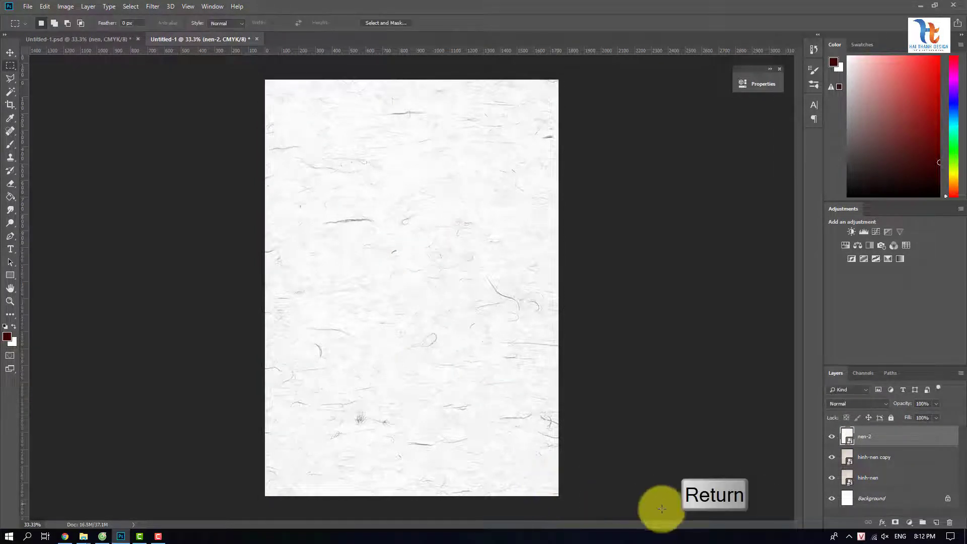
- Set the nen-2 layer's opacity to 50%
click(925, 405)
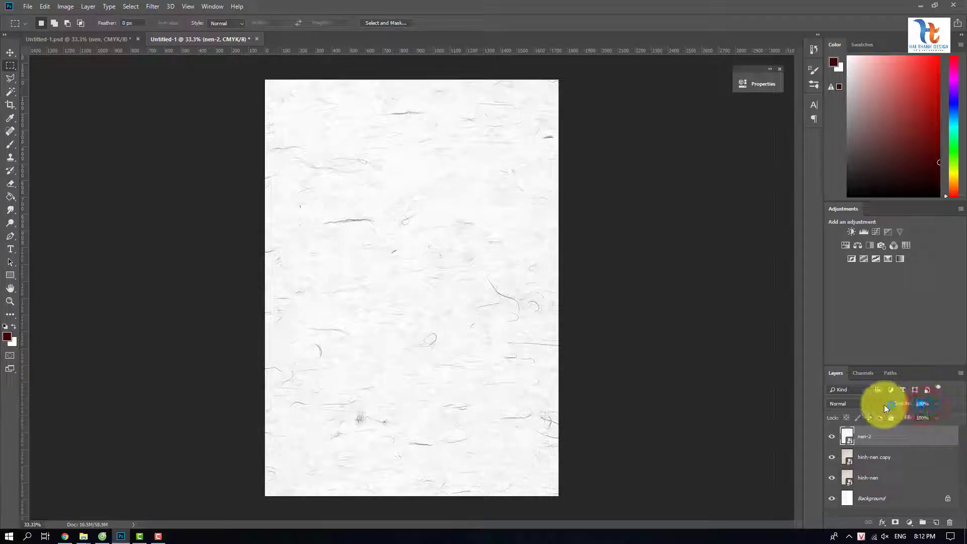
text(50)
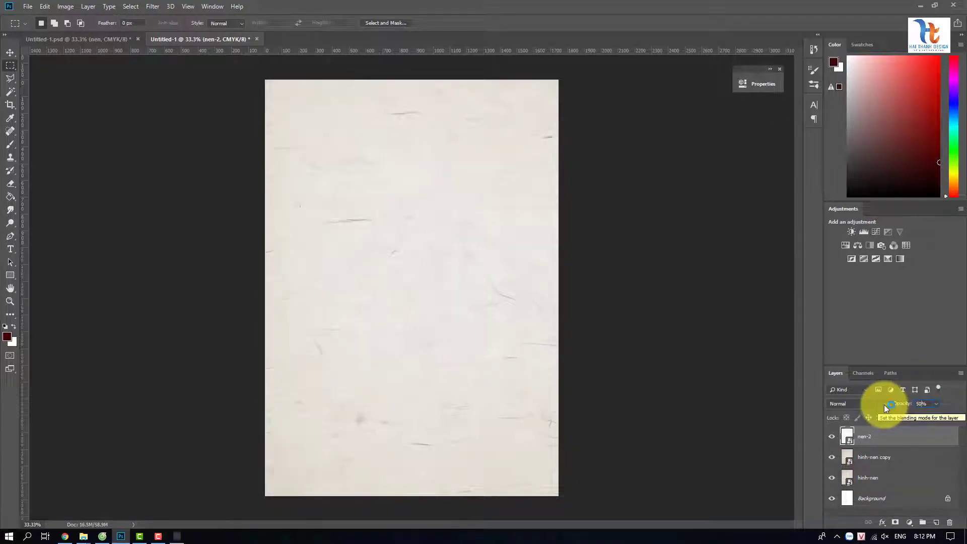
key(Tab)
key(Return)
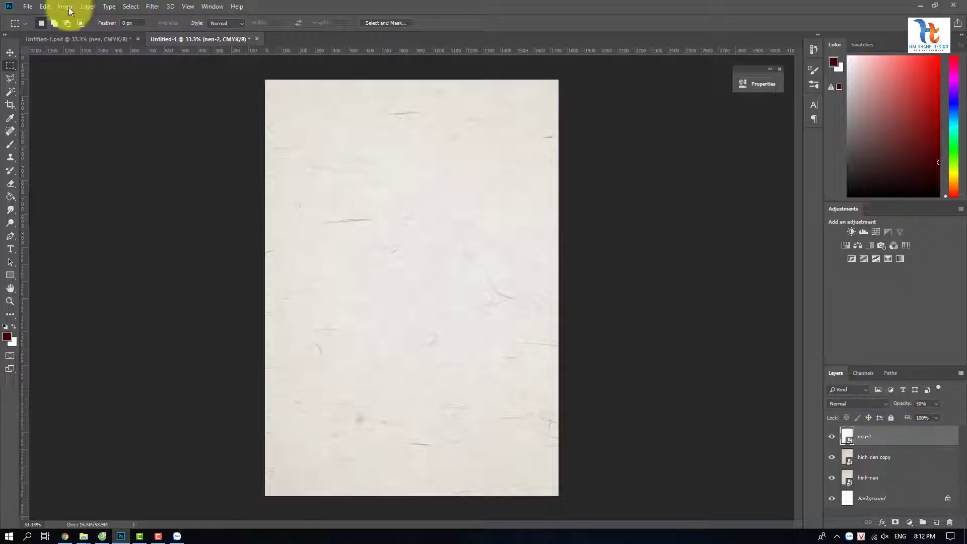
- Place the vien border image as an embedded layer and enlarge it from its centre to about 22%
click(28, 6)
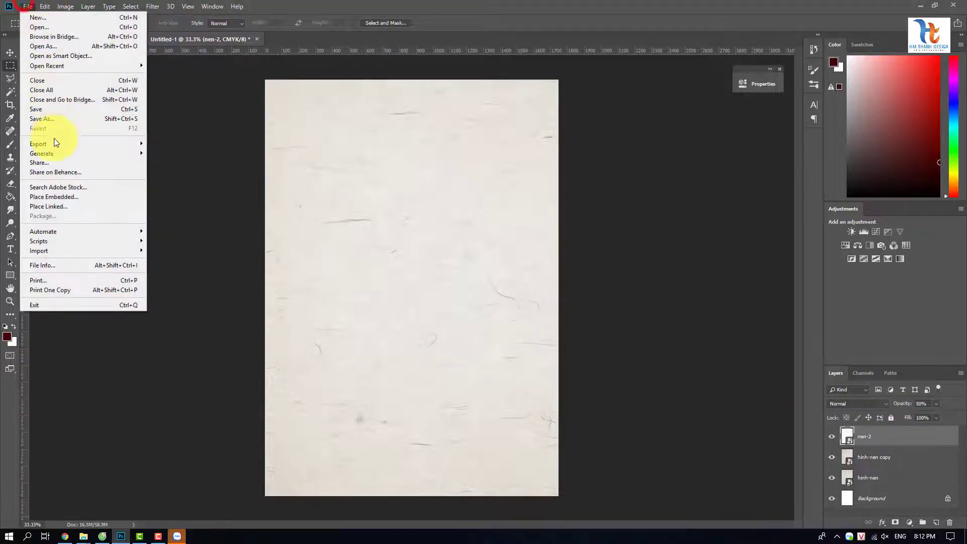
click(57, 197)
scroll(241, 180, down, 1)
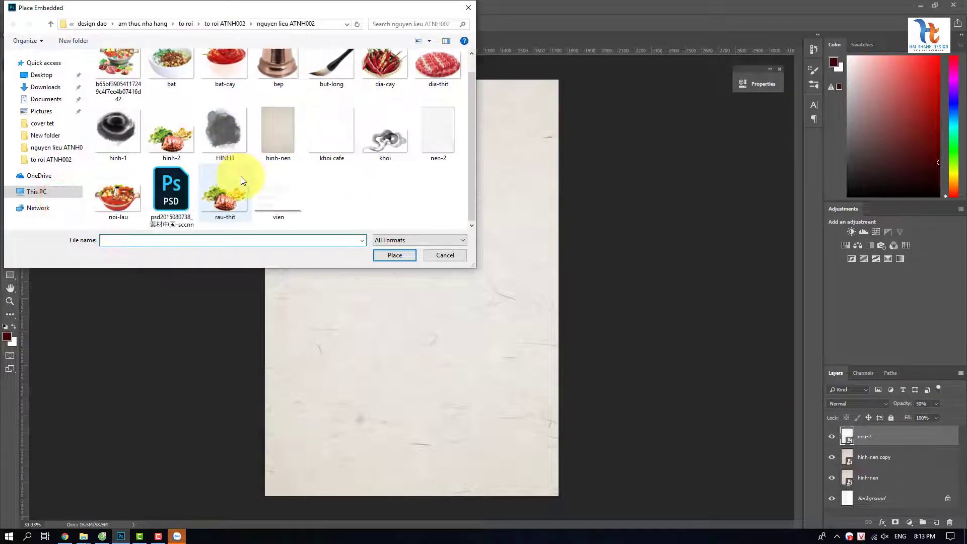
click(278, 204)
click(395, 255)
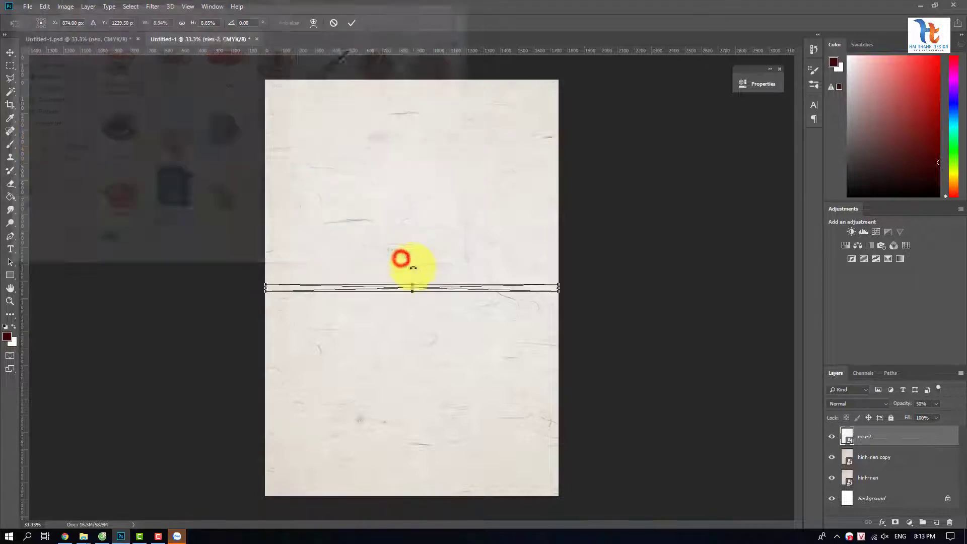
drag(558, 291, 769, 442)
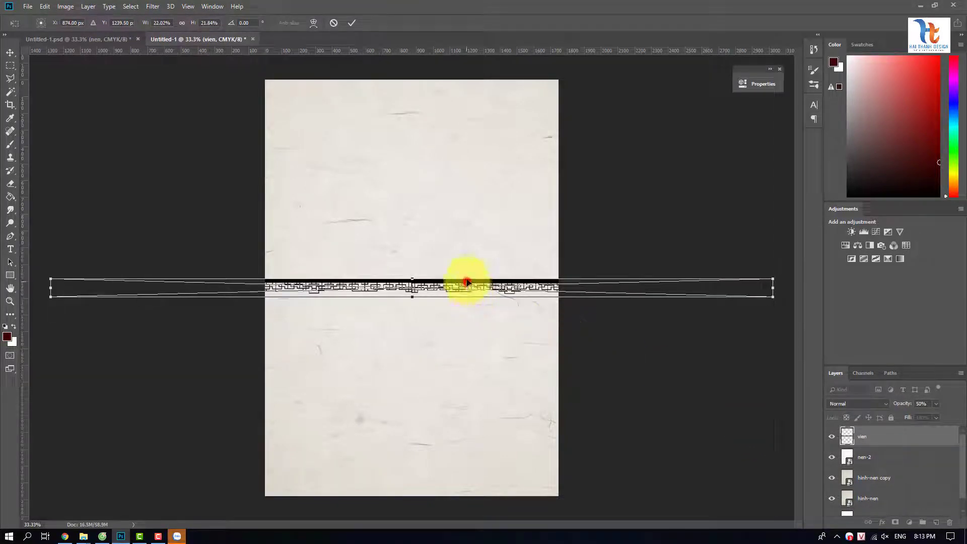
- Move the vien border up to the page's top edge so its upper line falls just outside the canvas
drag(467, 283, 475, 88)
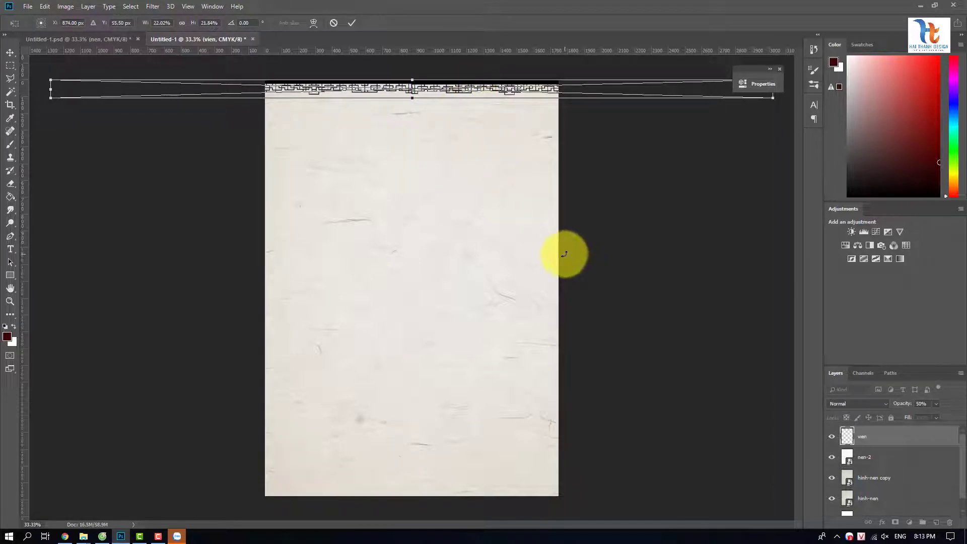
key(Up)
key(Up)
key(Up)
key(Up)
key(Up)
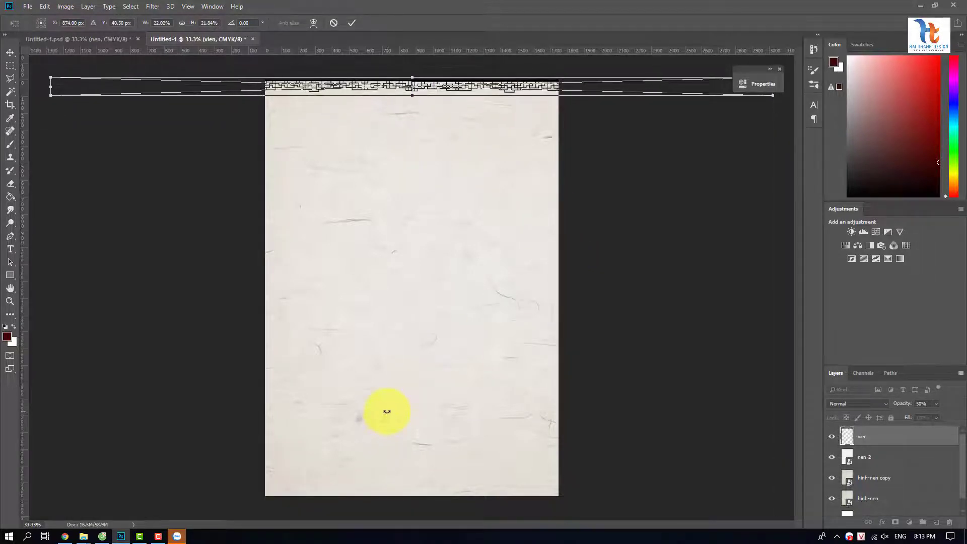
key(Up)
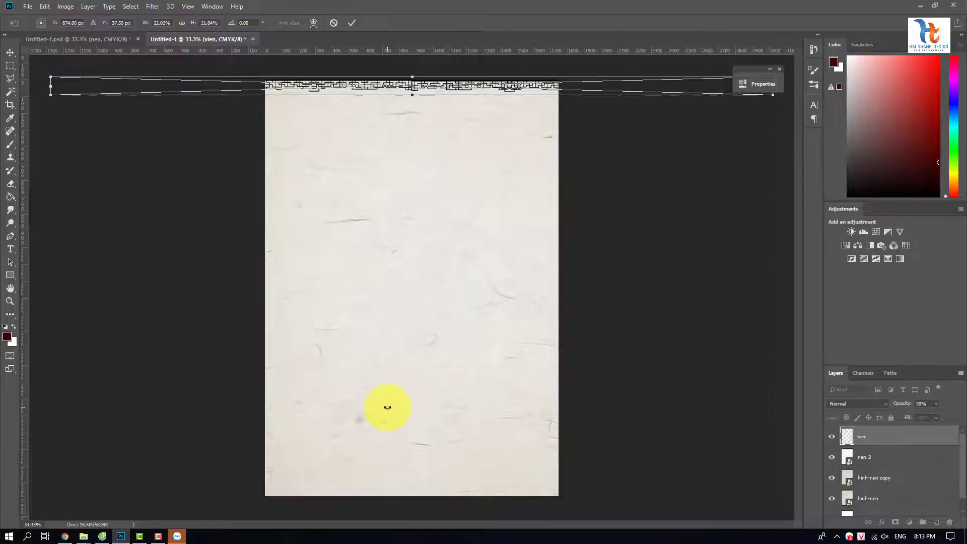
key(Return)
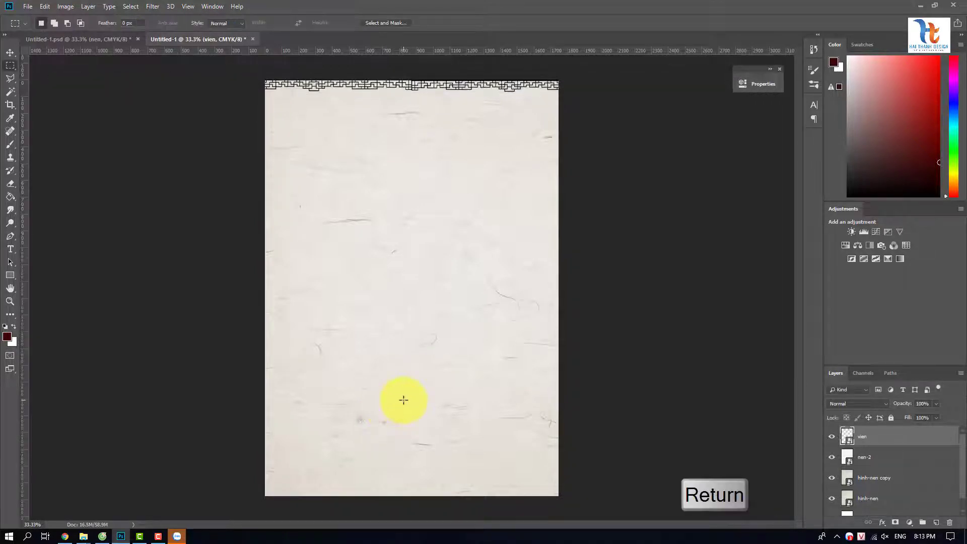
- Duplicate the vien border, flip the copy vertically and align it along the page's bottom edge
key(ctrl+j)
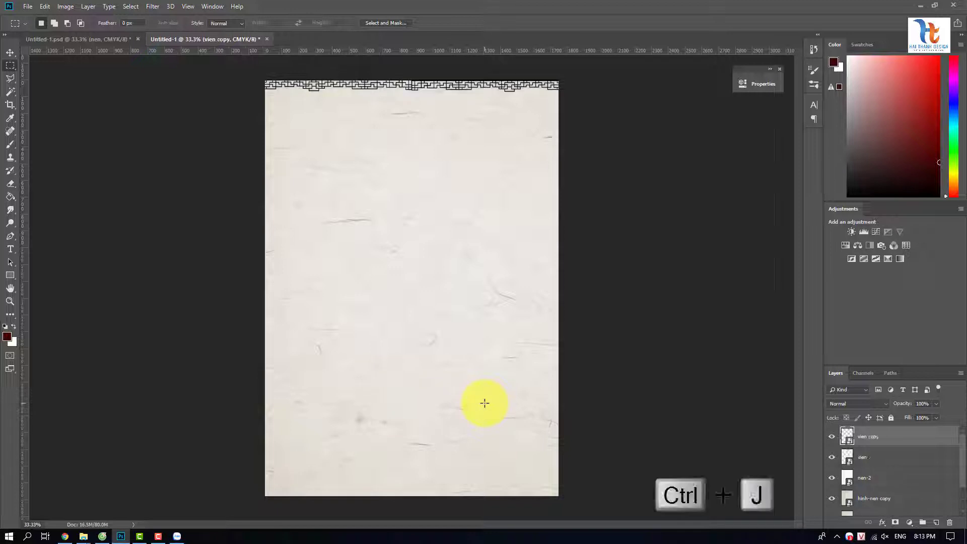
key(ctrl+t)
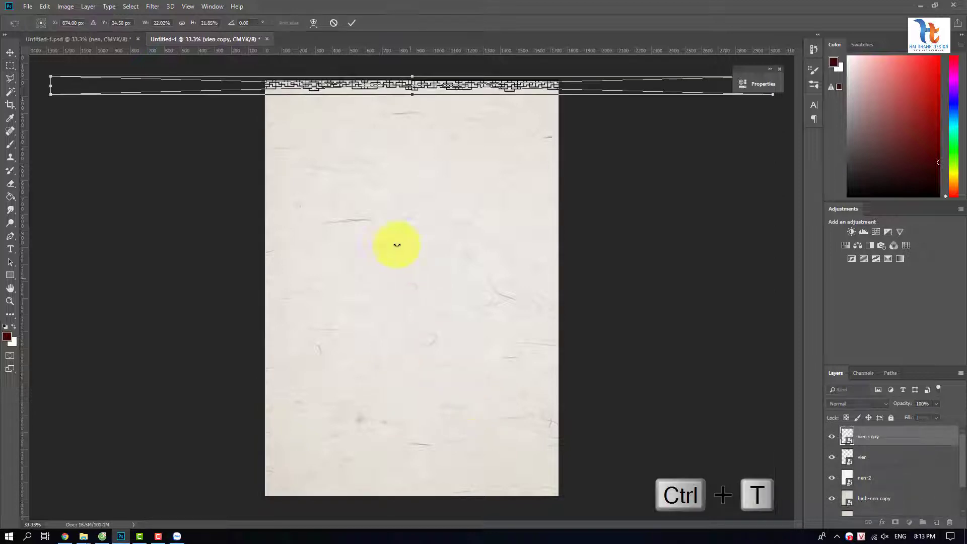
right_click(363, 91)
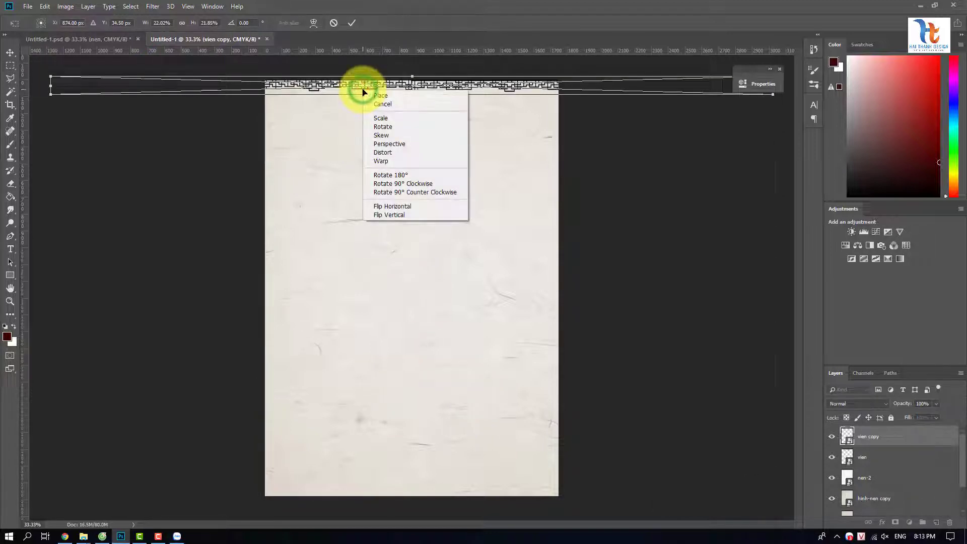
click(406, 214)
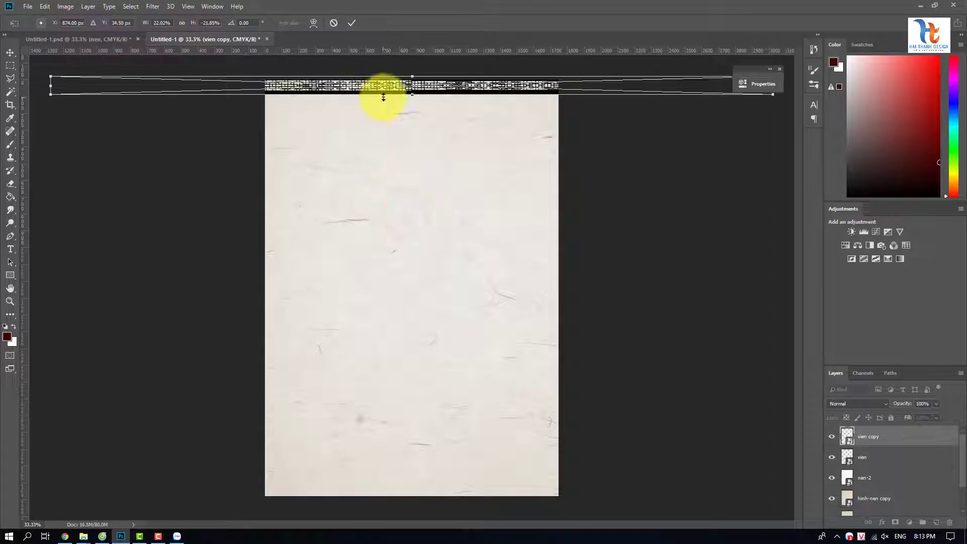
drag(386, 94, 389, 501)
key(Return)
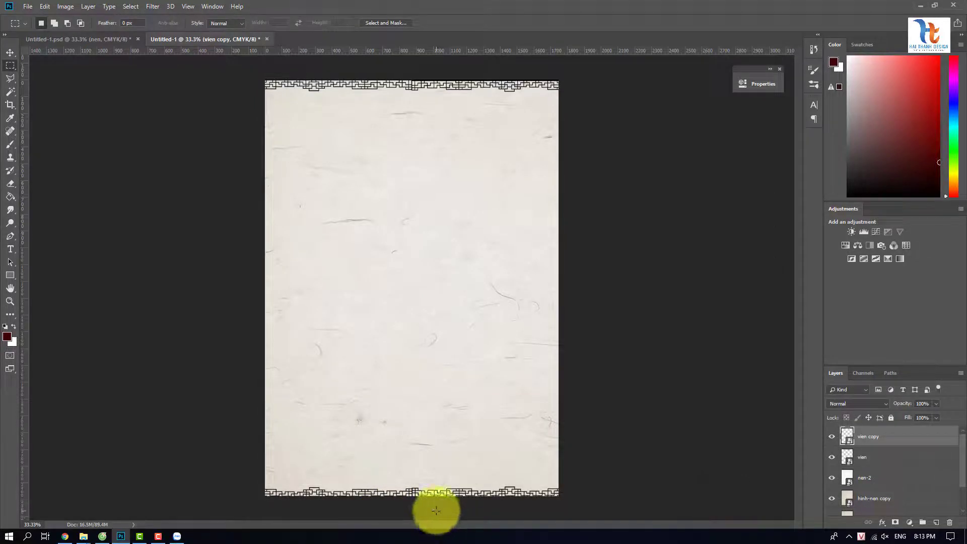
- Group all layers above Background and rename the group nen
scroll(921, 490, down, 2)
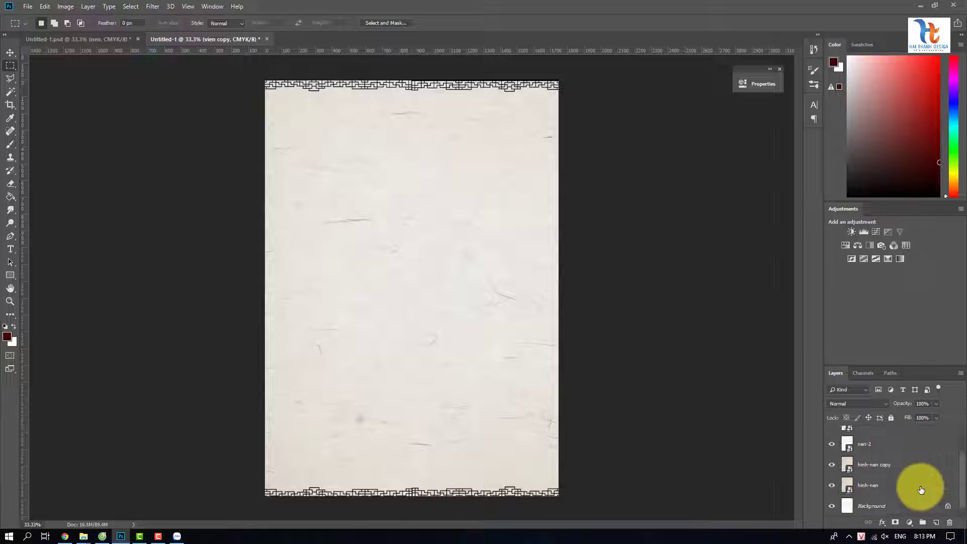
shift+click(885, 489)
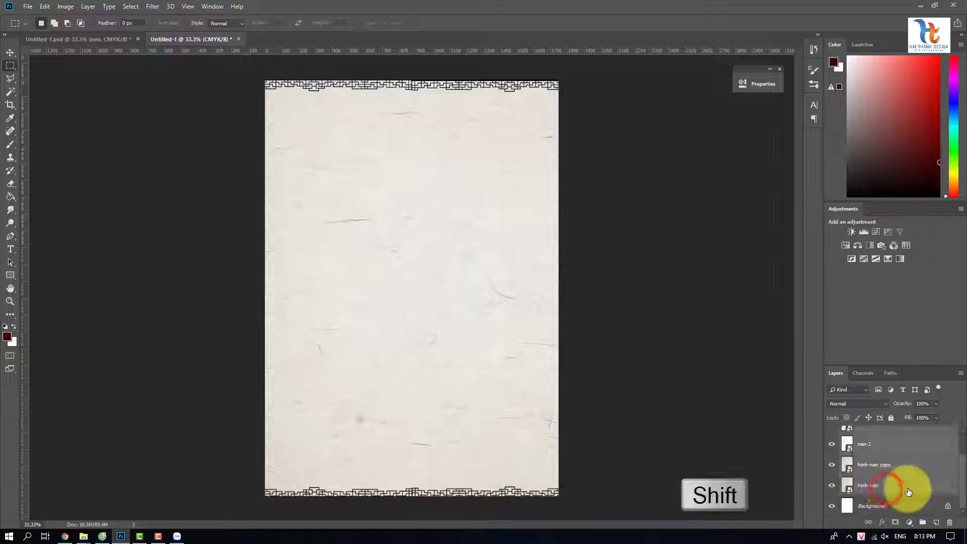
scroll(902, 491, up, 2)
key(ctrl+g)
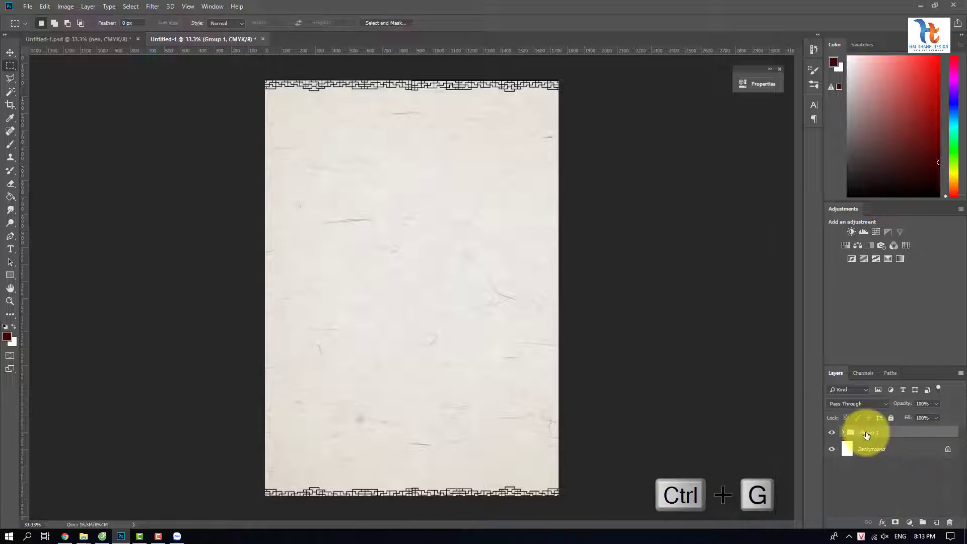
double_click(867, 433)
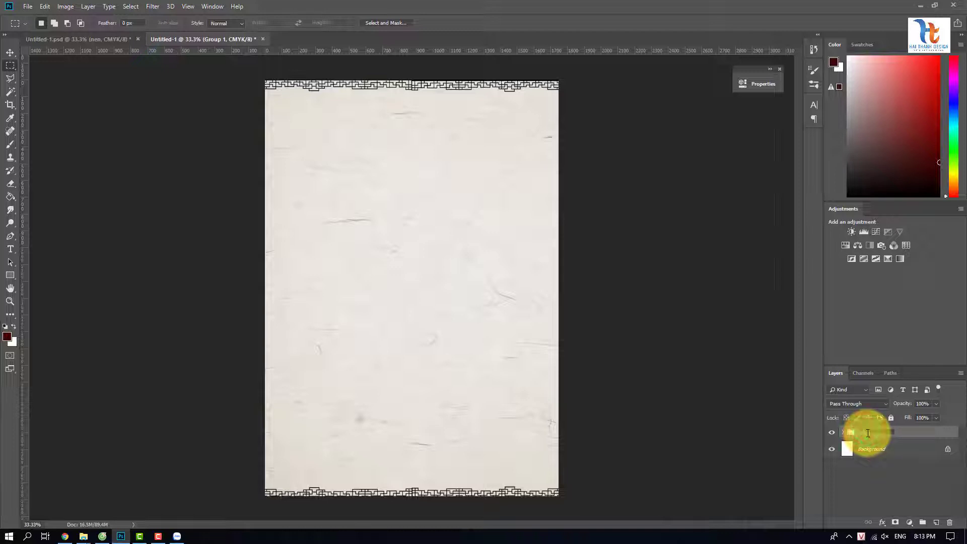
key(Return)
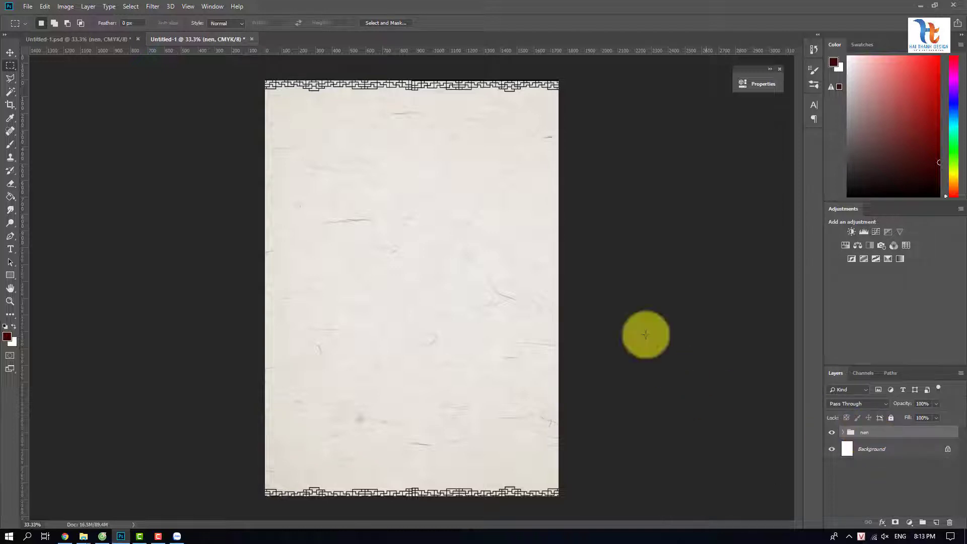
- Place the hinh-1 ink wash image as an embedded layer and move it down to the page's lower half
click(26, 7)
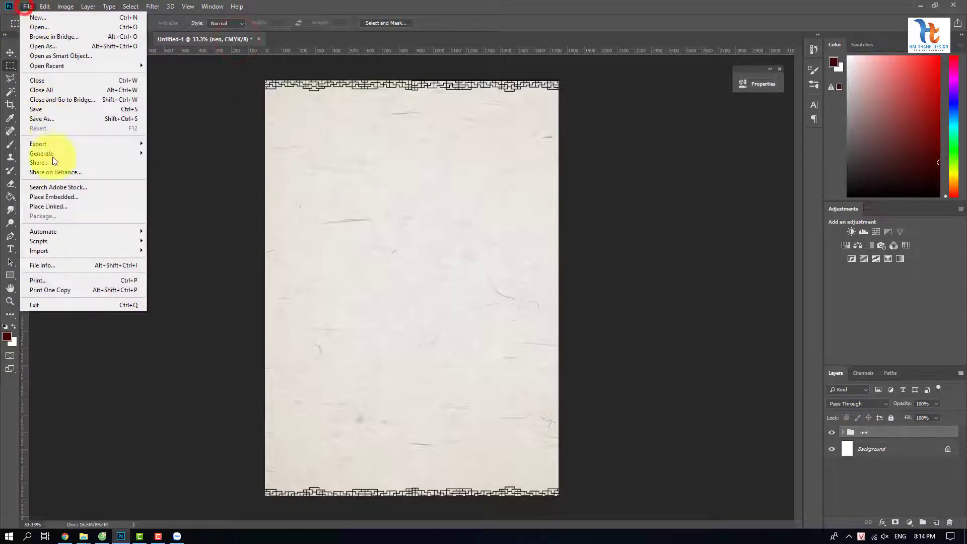
click(56, 196)
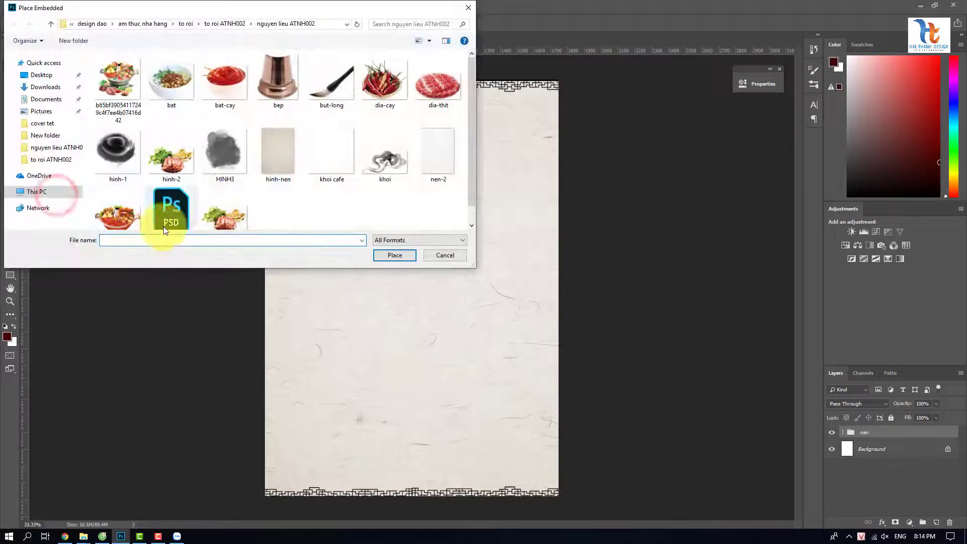
click(118, 151)
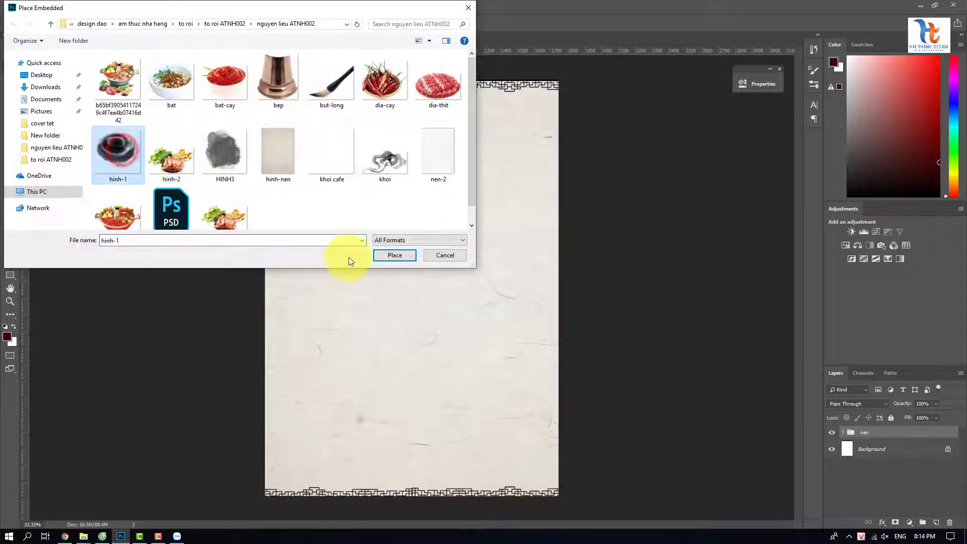
click(395, 255)
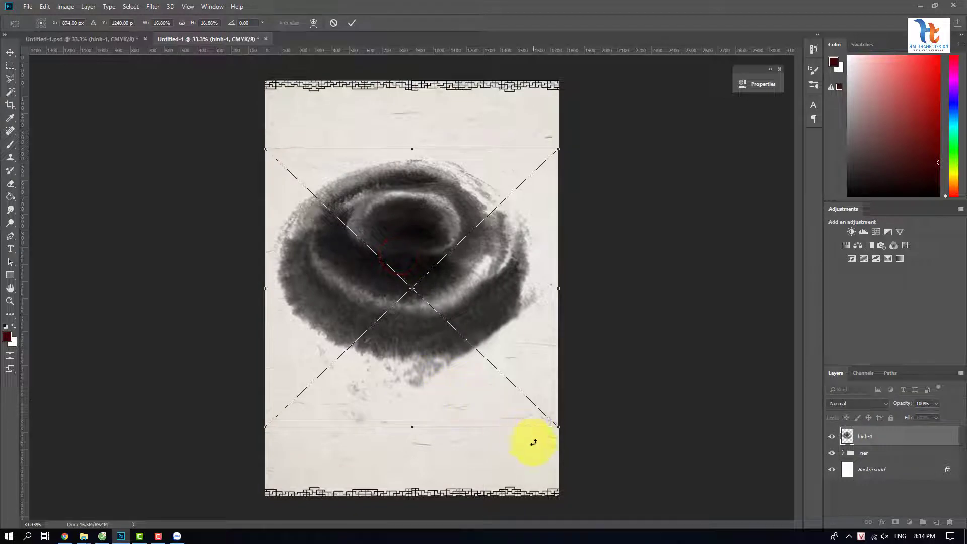
drag(475, 267, 480, 381)
key(Return)
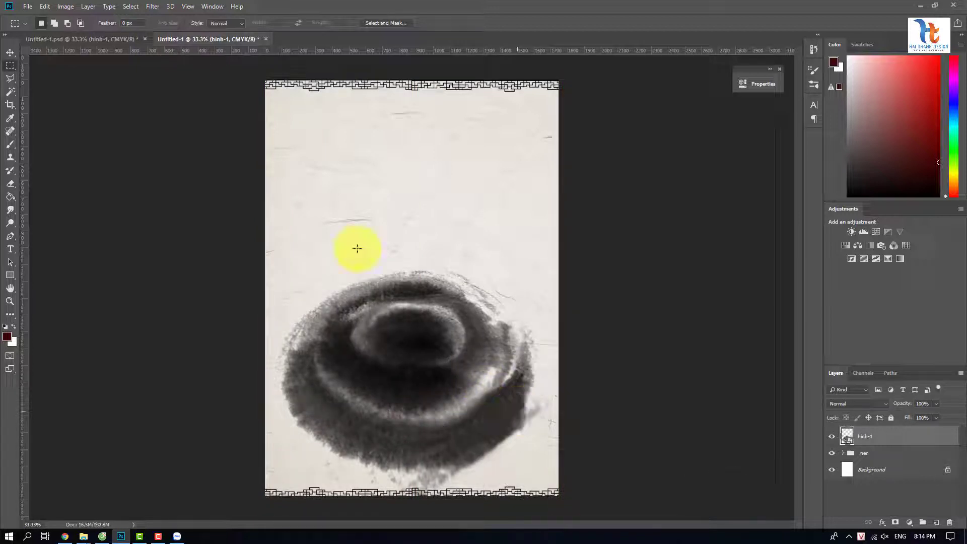
- Place the but-long brush image embedded, shrink it to about 21.2% and move it to the page's lower-right corner with the handle crossing the edge
click(29, 5)
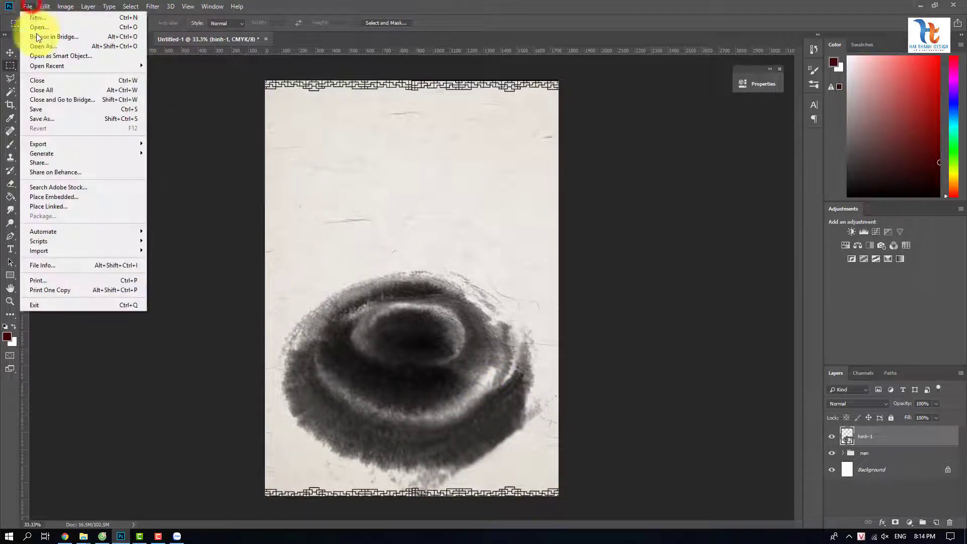
click(74, 196)
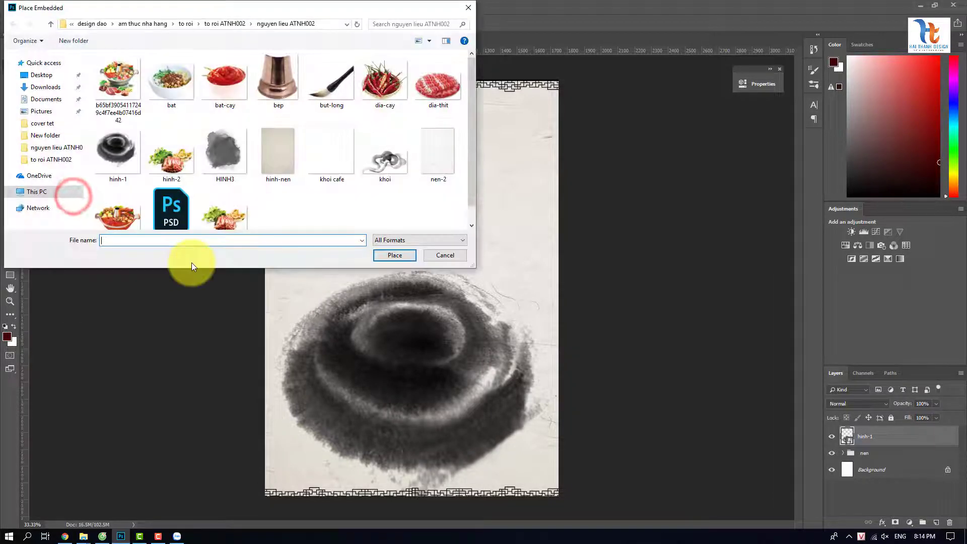
click(329, 93)
click(395, 255)
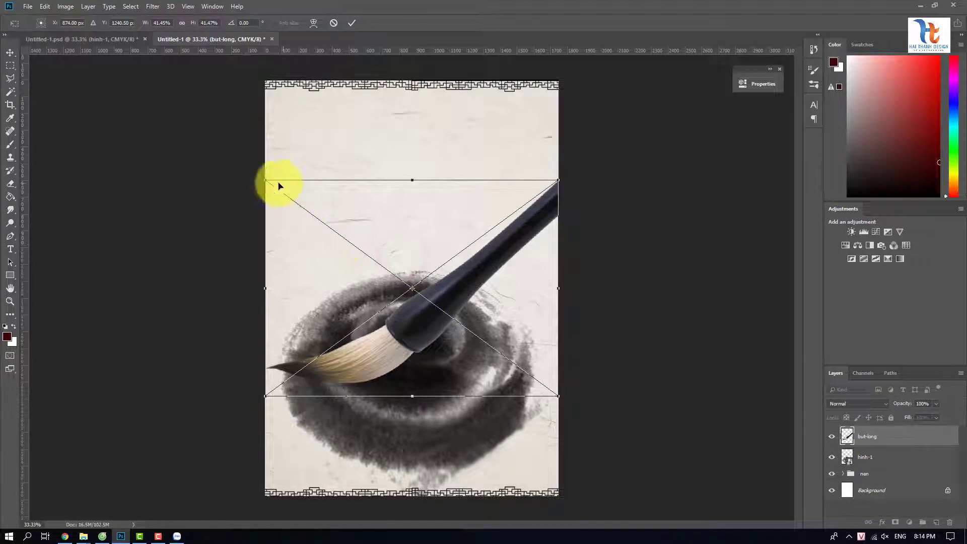
drag(266, 182, 339, 234)
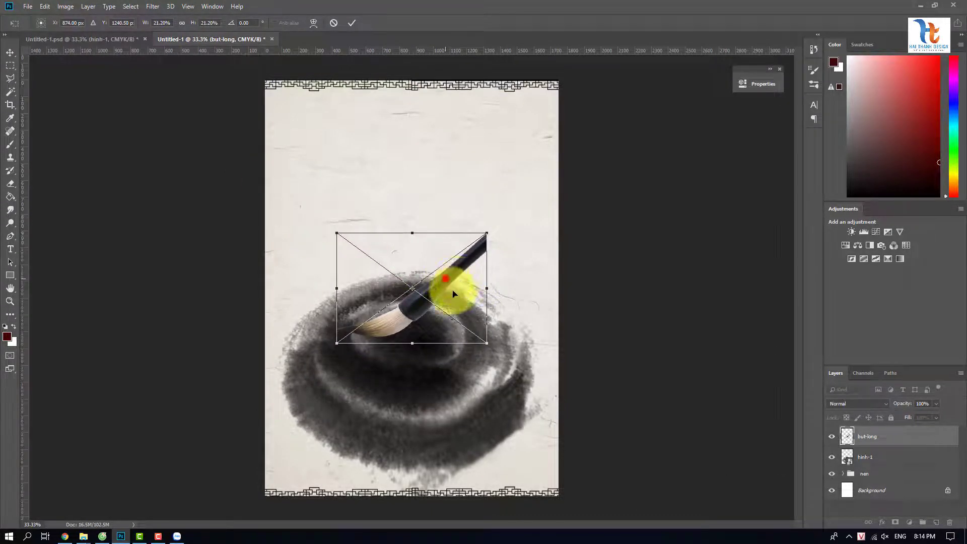
drag(446, 278, 529, 421)
drag(570, 457, 571, 458)
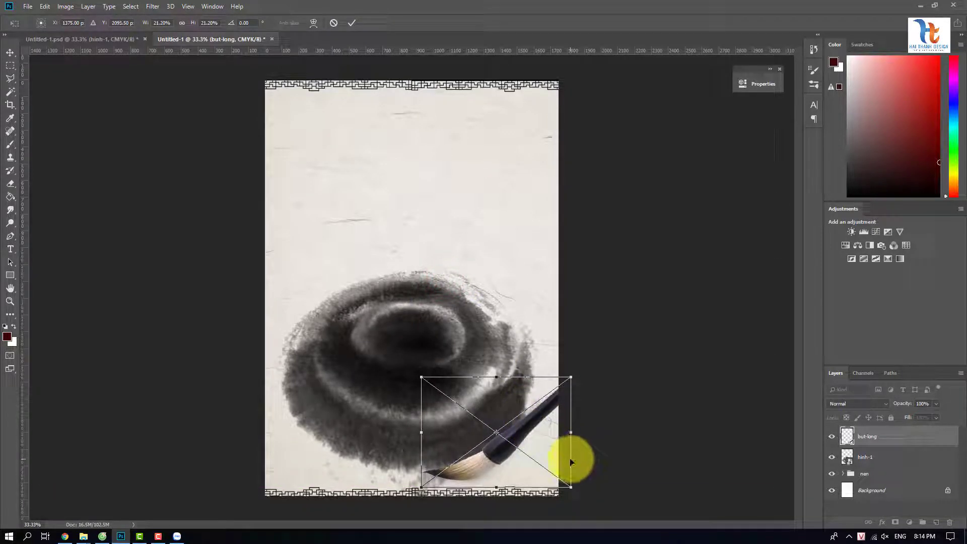
key(Return)
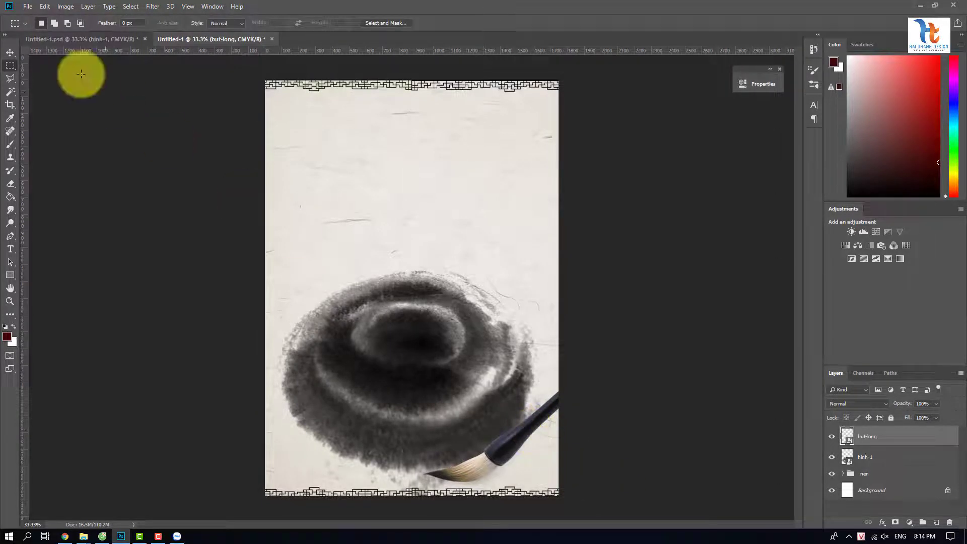
- Place the hot pot image with side dishes as an embedded layer and shrink it from its centre to about 26.6%
click(28, 6)
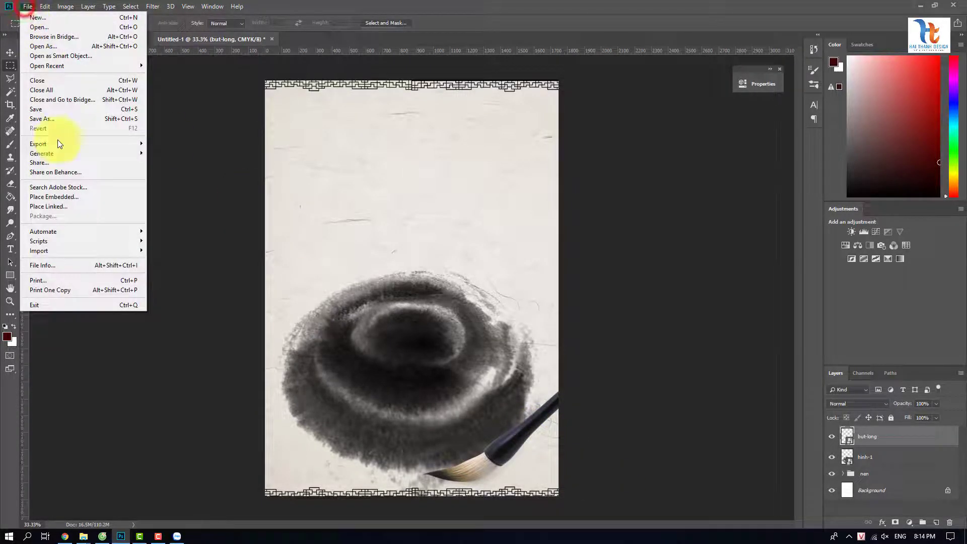
click(70, 199)
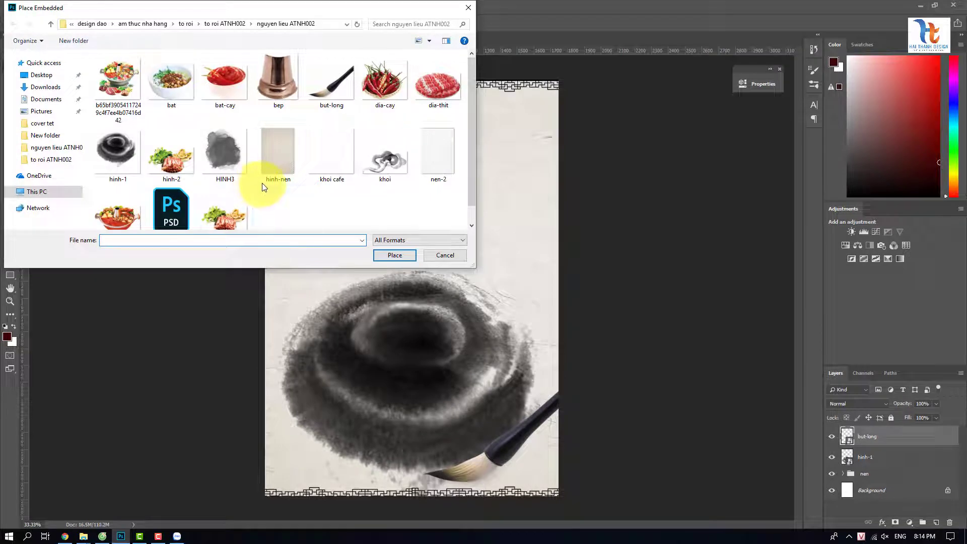
click(119, 84)
click(380, 254)
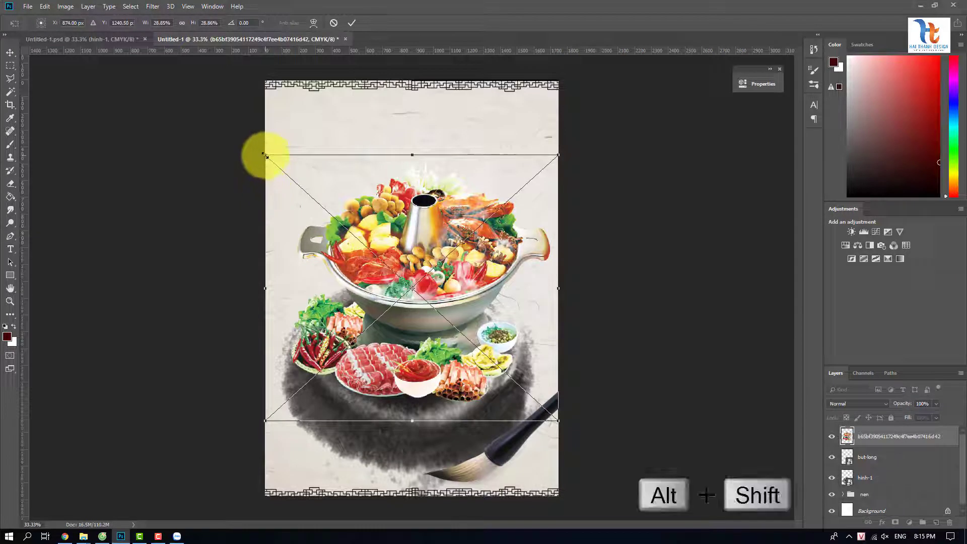
drag(264, 154, 274, 168)
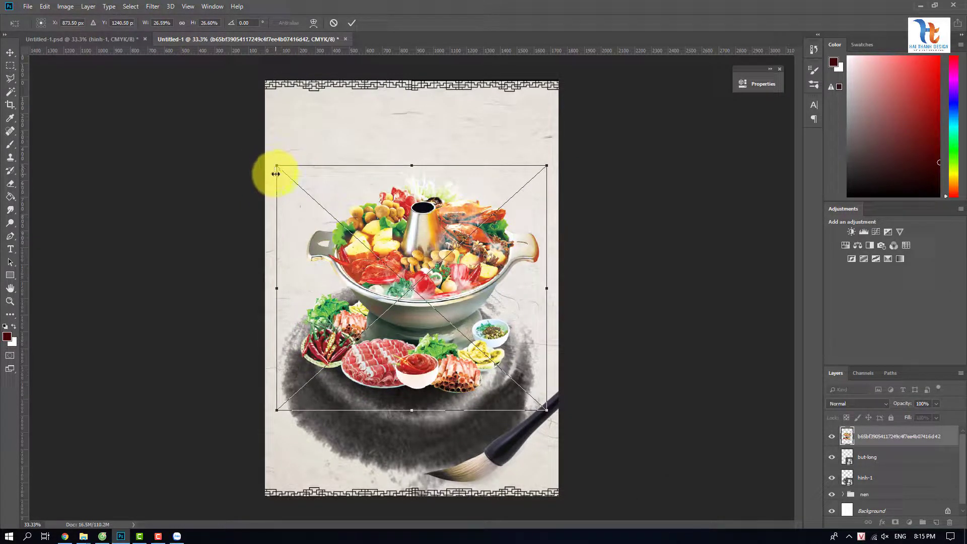
key(Return)
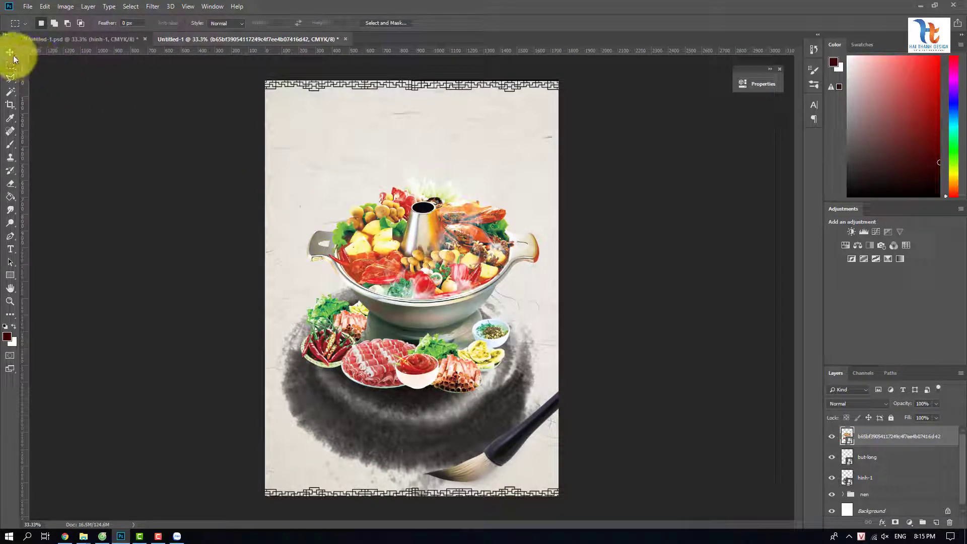
- Move the hot pot image down over the ink stain and enlarge it from its centre to about 27.8%
click(11, 54)
drag(403, 271, 401, 336)
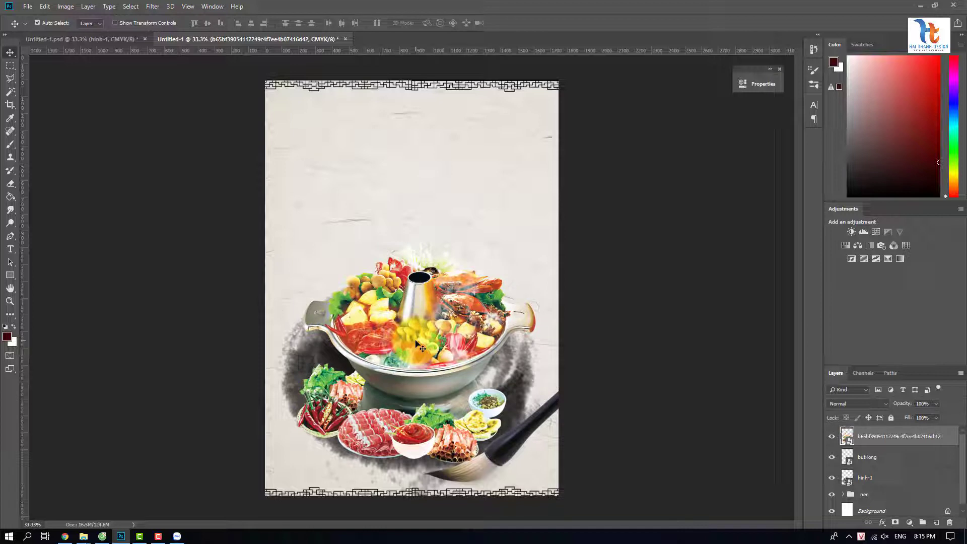
key(ctrl+t)
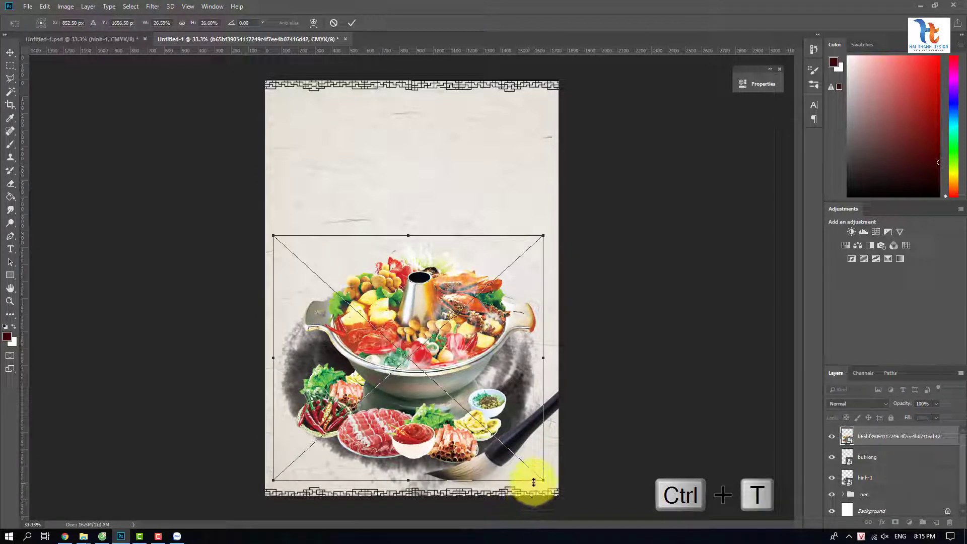
drag(543, 480, 549, 488)
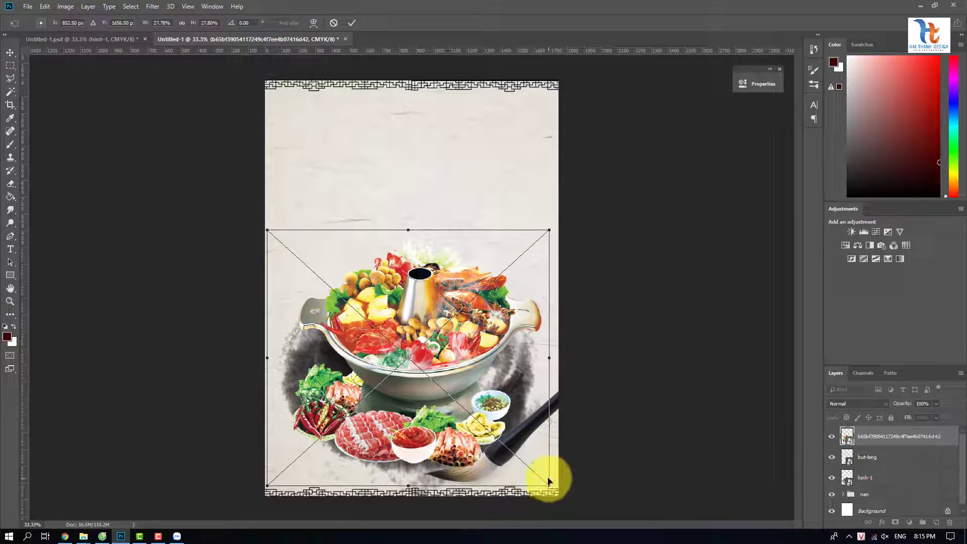
key(Return)
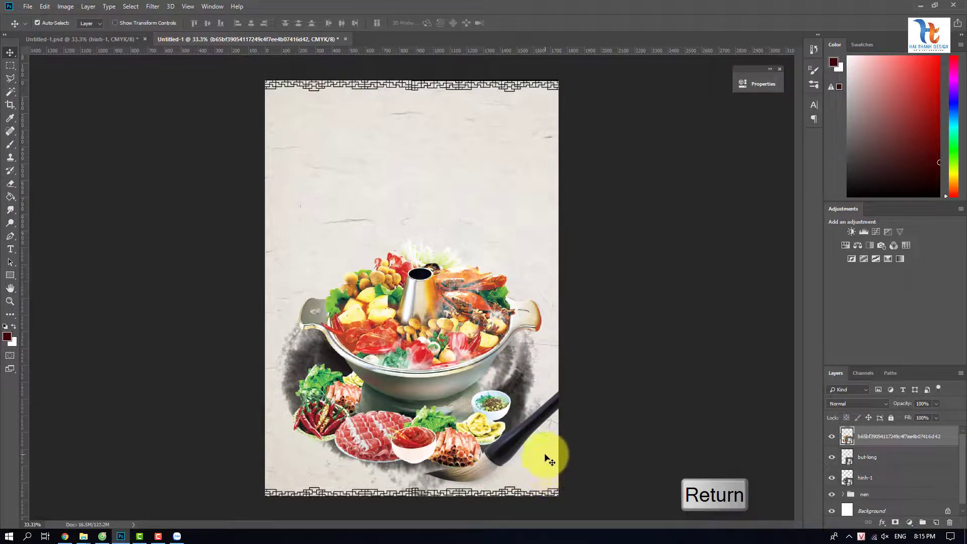
drag(549, 460, 532, 459)
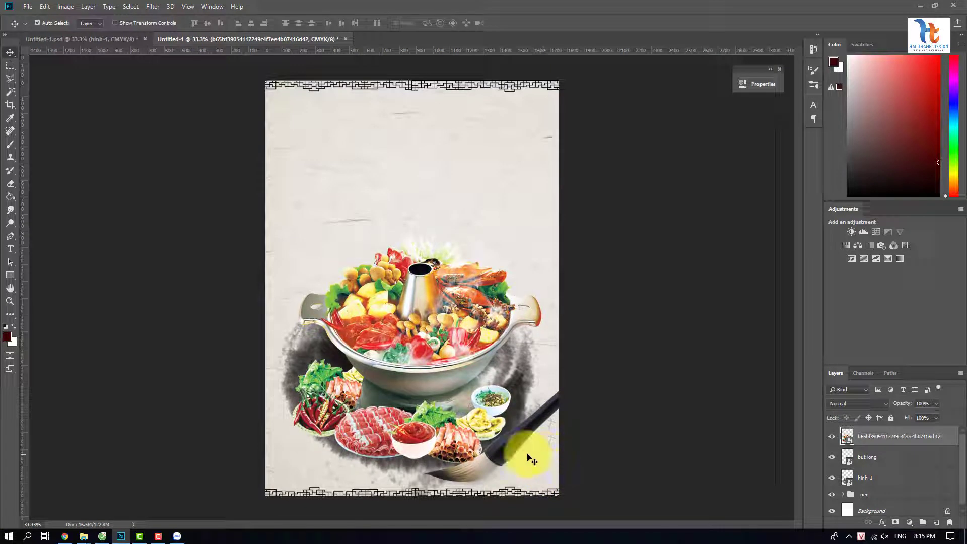
- Toggle the but-long layer's visibility to check how the brush sits in the composition
click(875, 457)
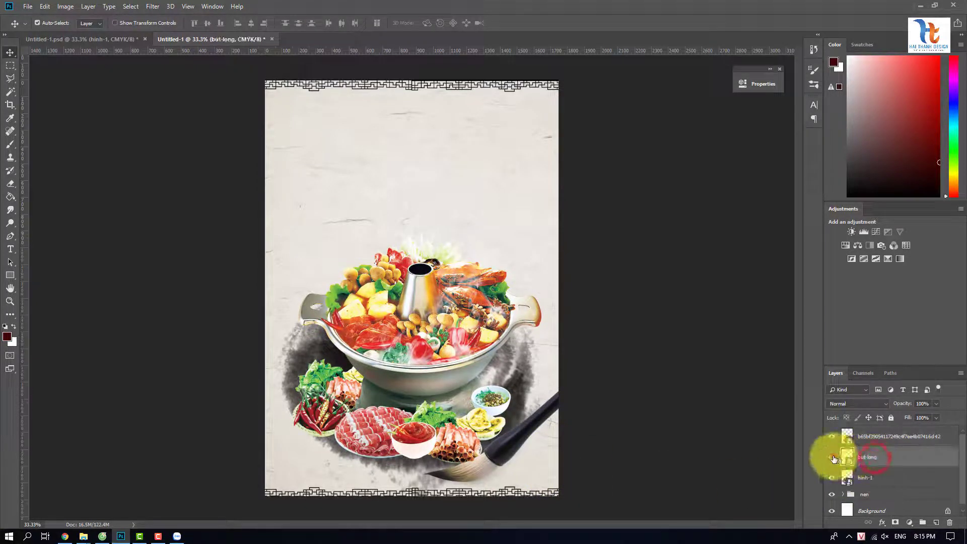
click(833, 458)
click(833, 458)
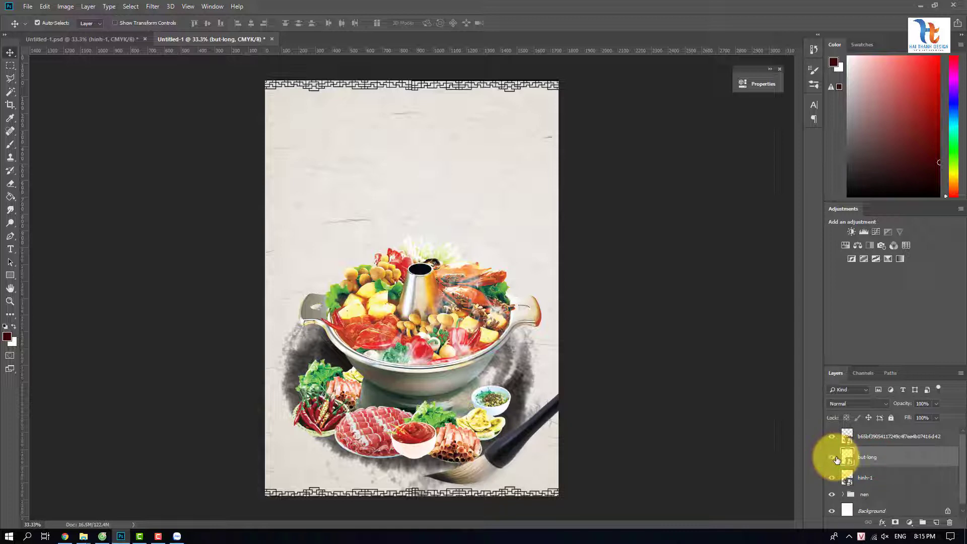
click(835, 459)
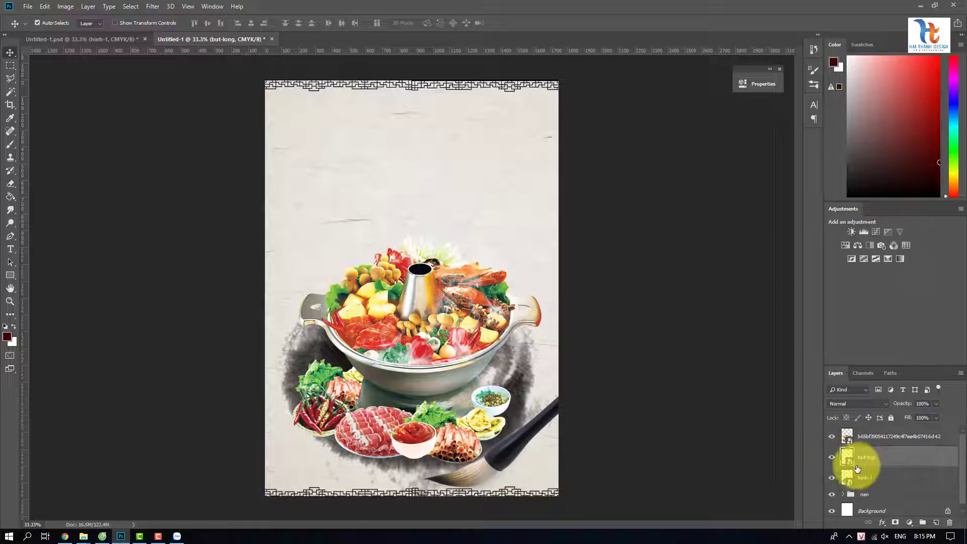
- Add a point text layer reading FOOD above the hot pot layer, in the upper-left part of the page
click(873, 436)
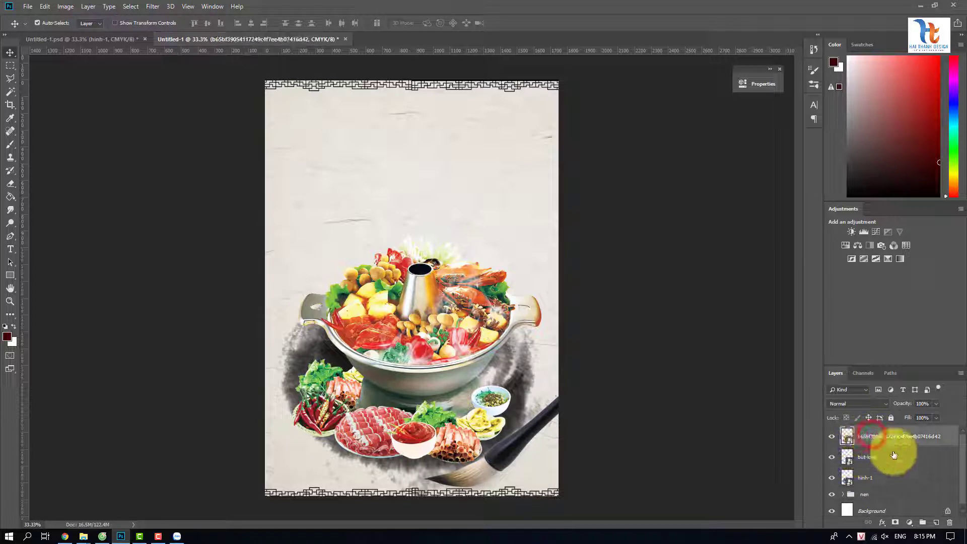
click(10, 248)
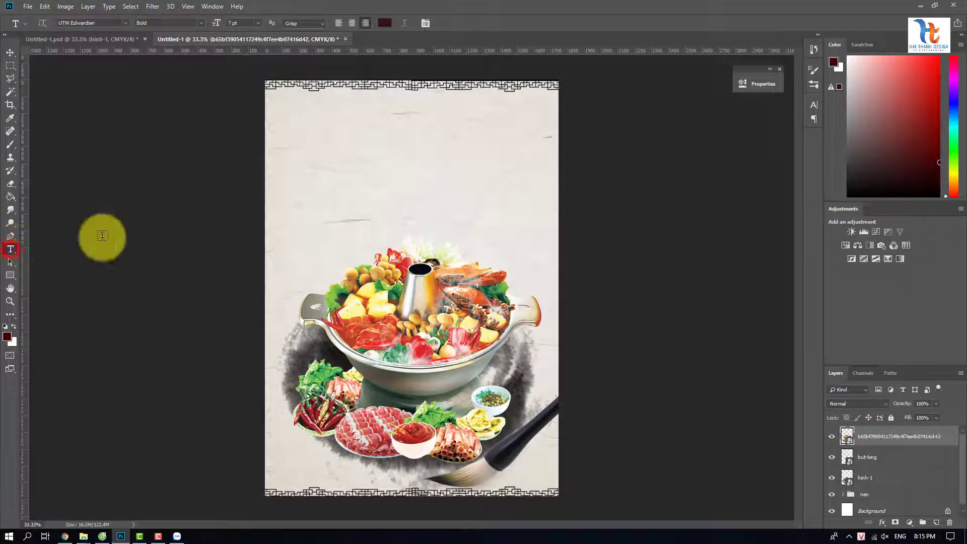
click(350, 125)
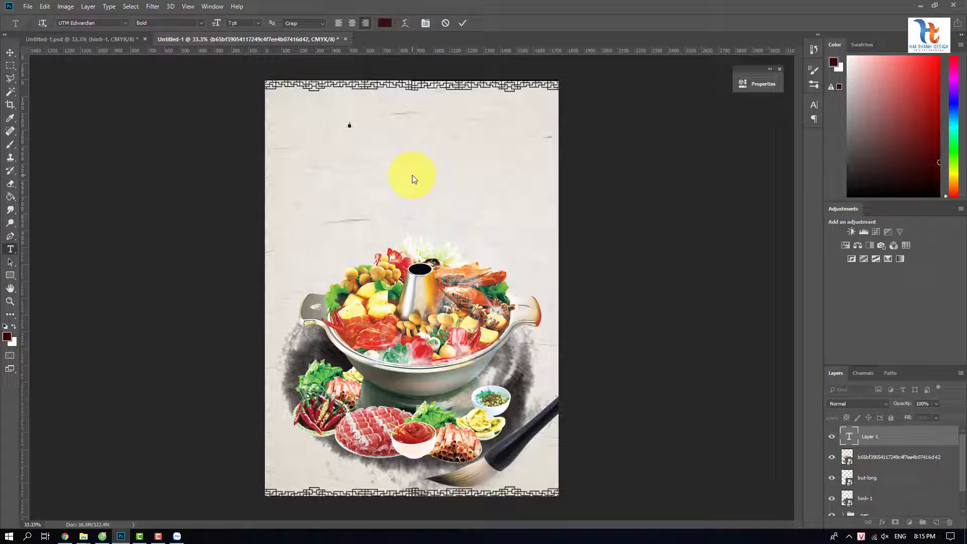
key(ctrl+v)
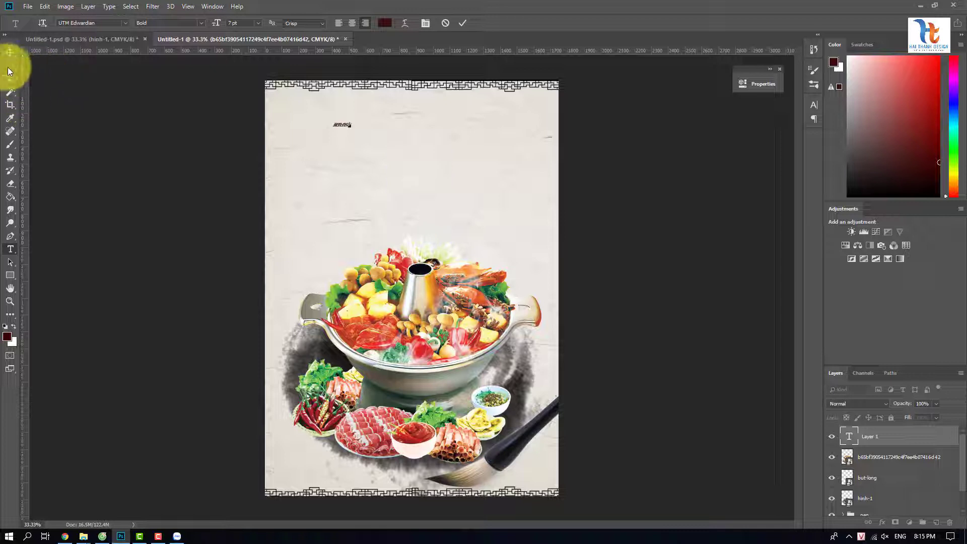
click(10, 52)
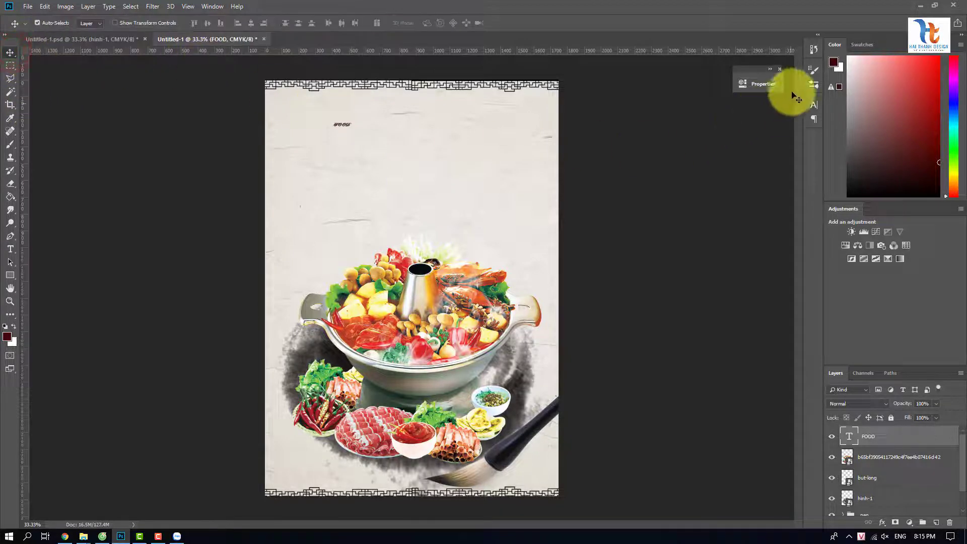
- Compare the UTM fonts on the FOOD text and set it to UTM Alter Gothic Regular
click(814, 103)
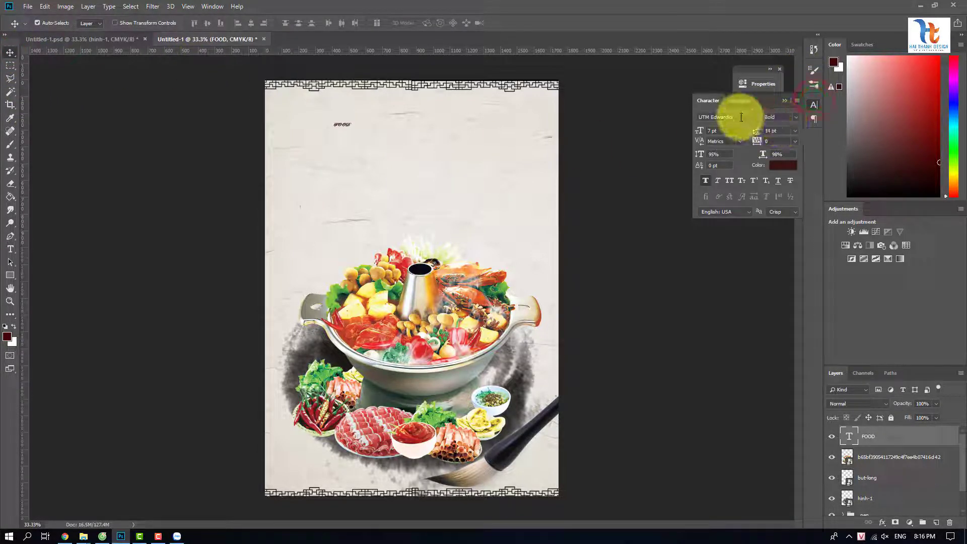
text(UTM)
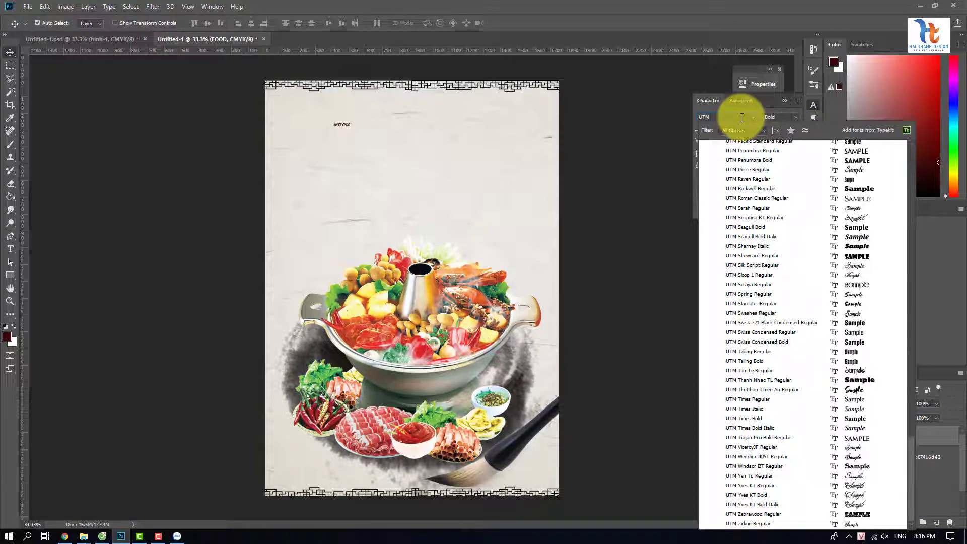
key(Down)
key(Down)
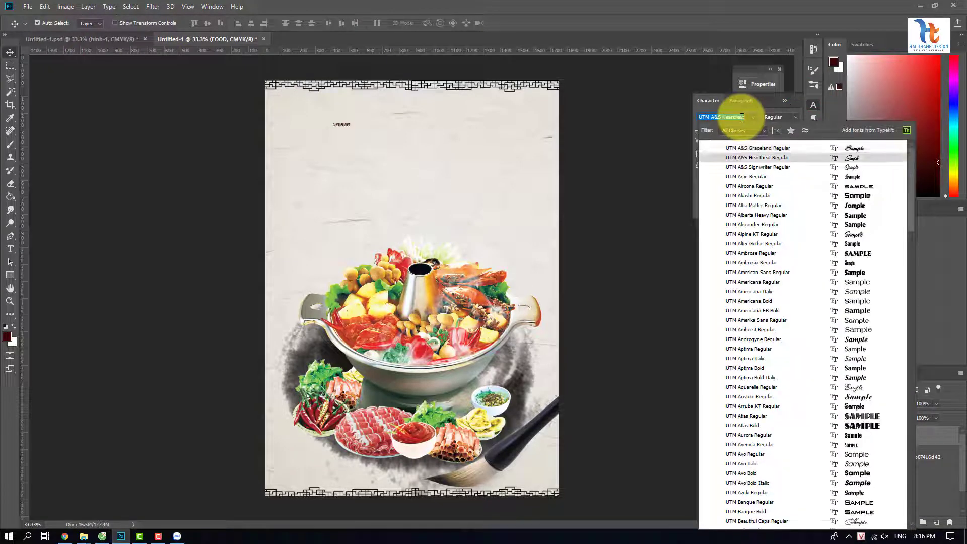
key(Down)
key(Down)
key(Down)
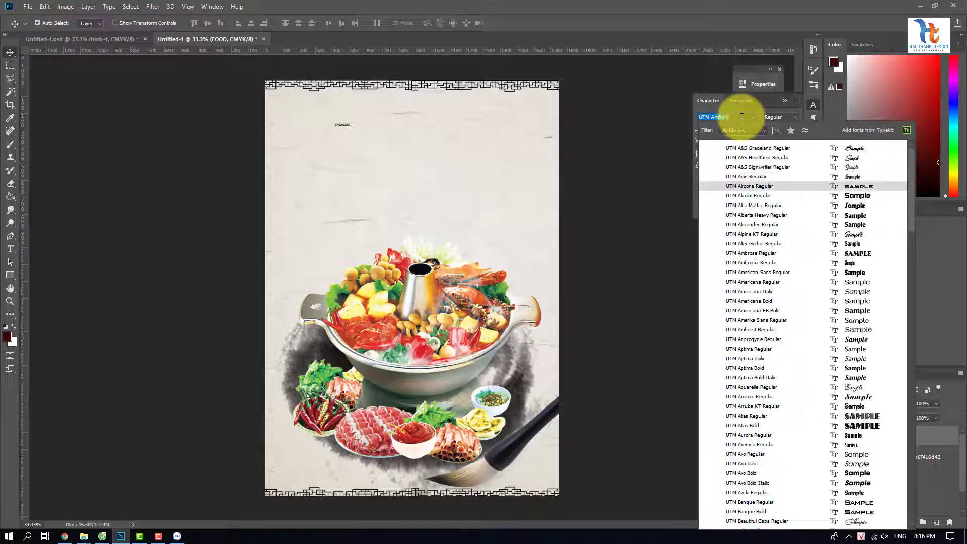
key(Down)
key(Down)
key(Down)
key(Down)
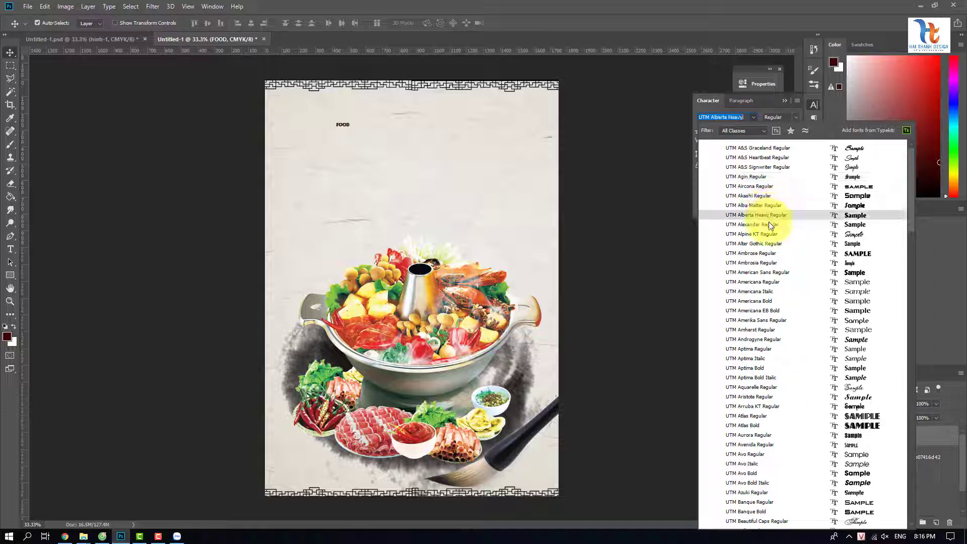
key(Down)
key(Down)
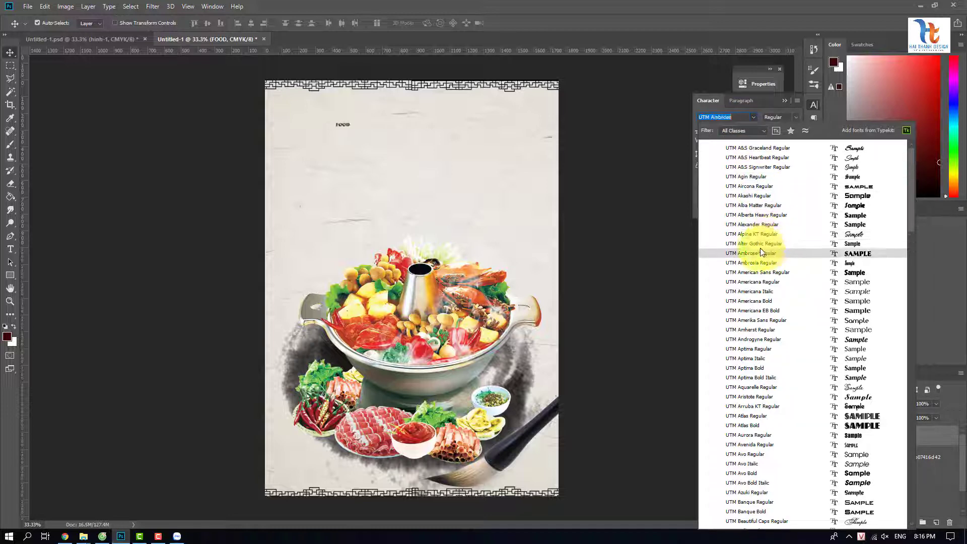
click(759, 243)
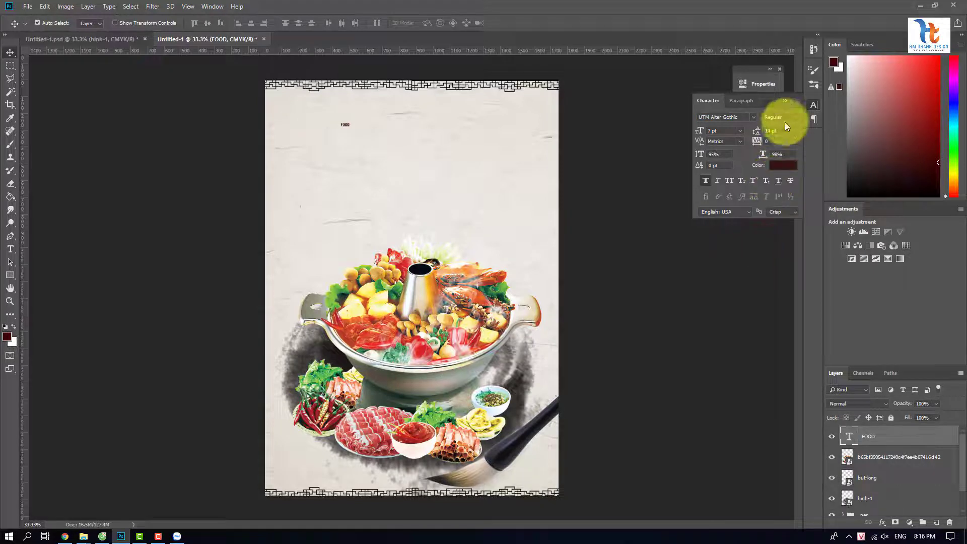
- Recolour the FOOD text with the red #c42226
click(782, 172)
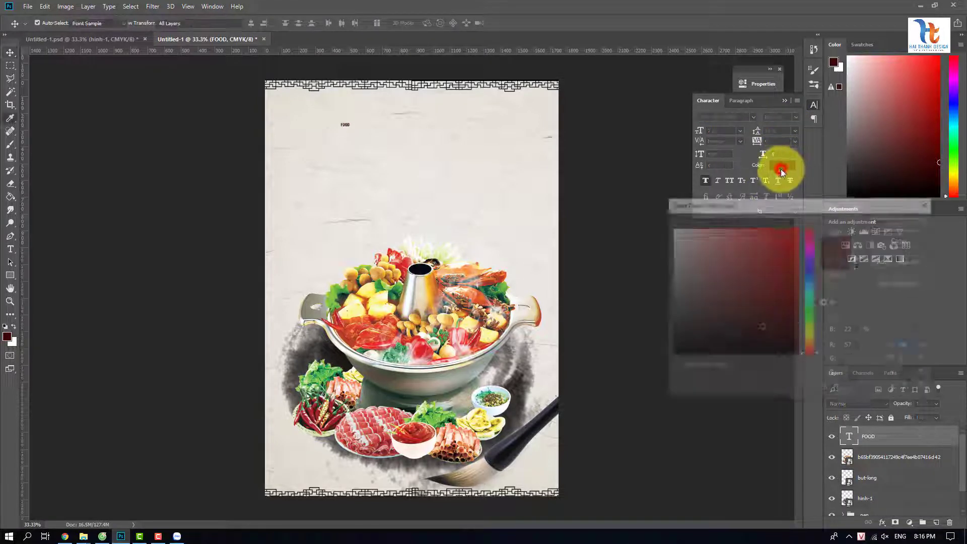
click(420, 346)
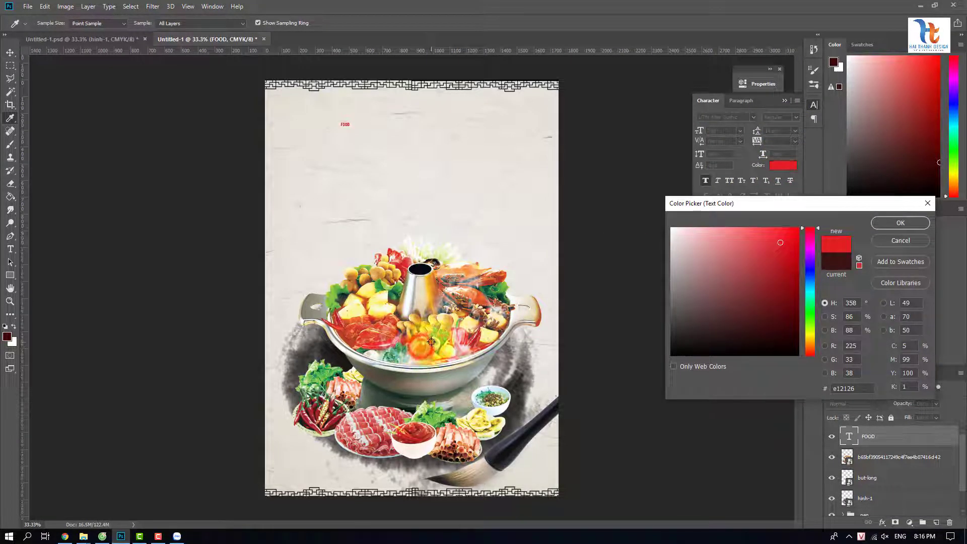
drag(797, 263, 795, 262)
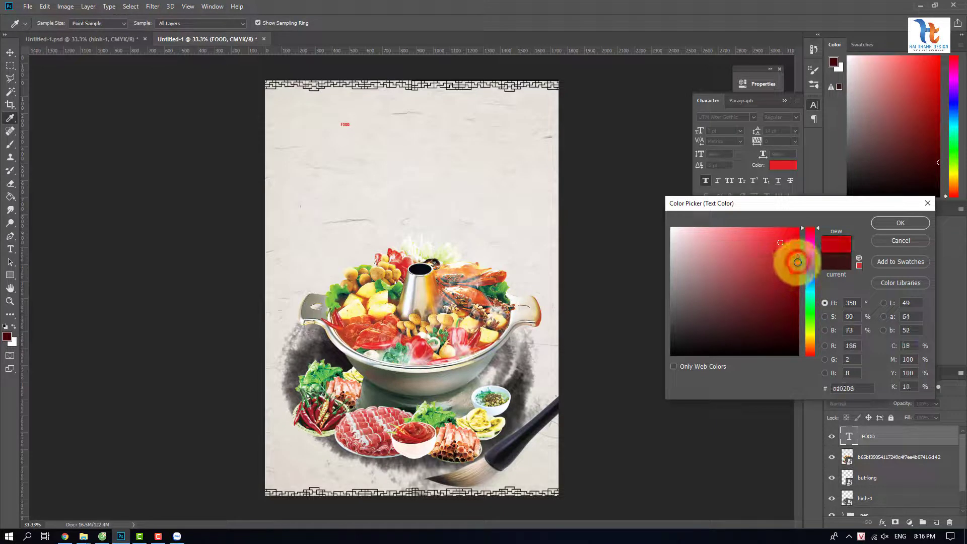
click(887, 225)
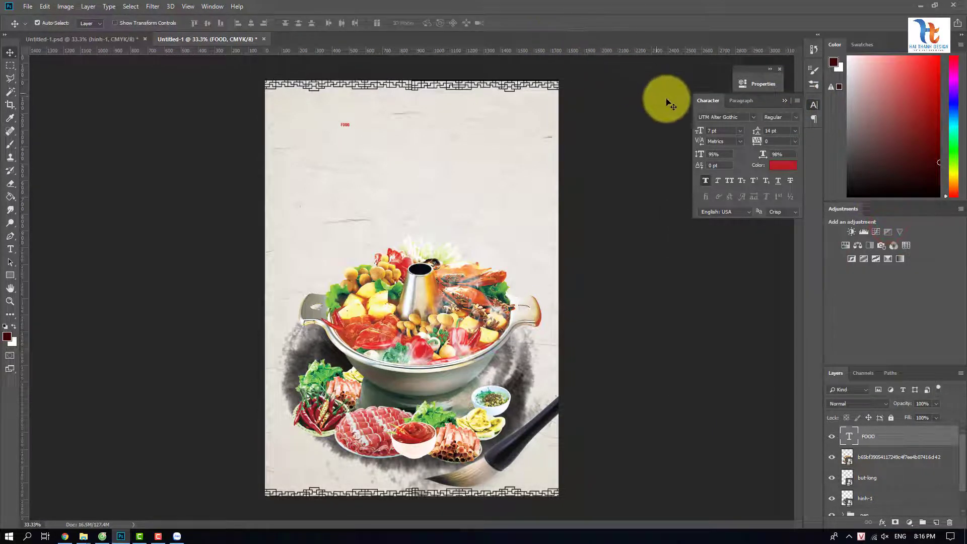
click(775, 165)
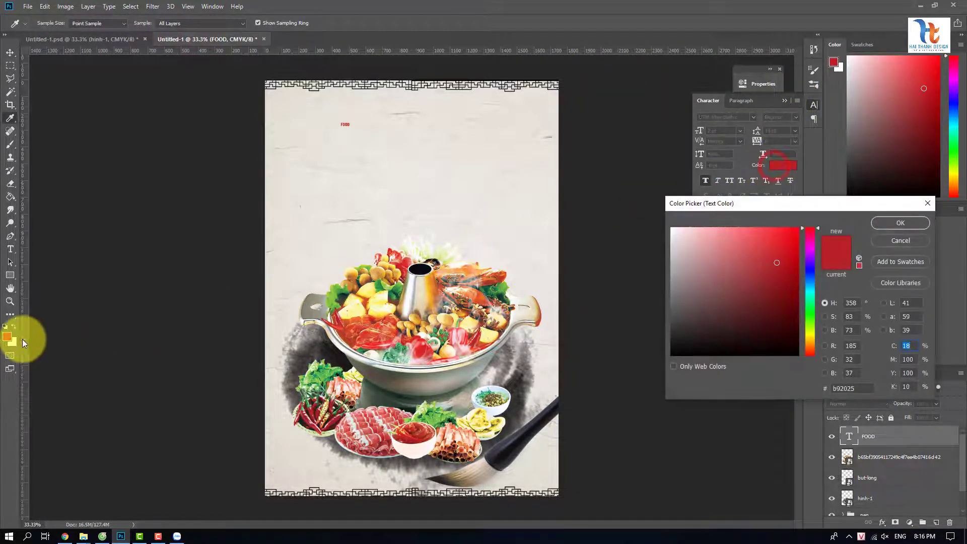
click(7, 335)
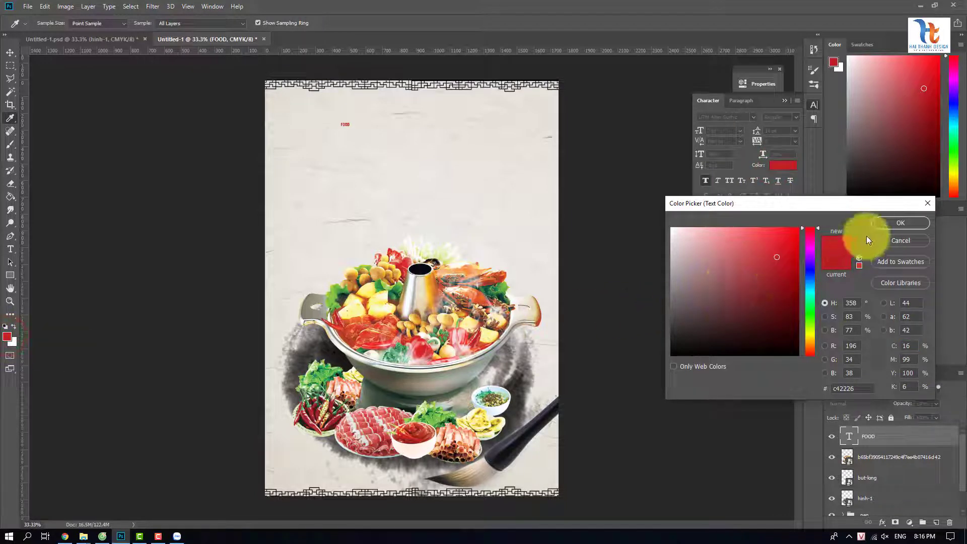
click(881, 224)
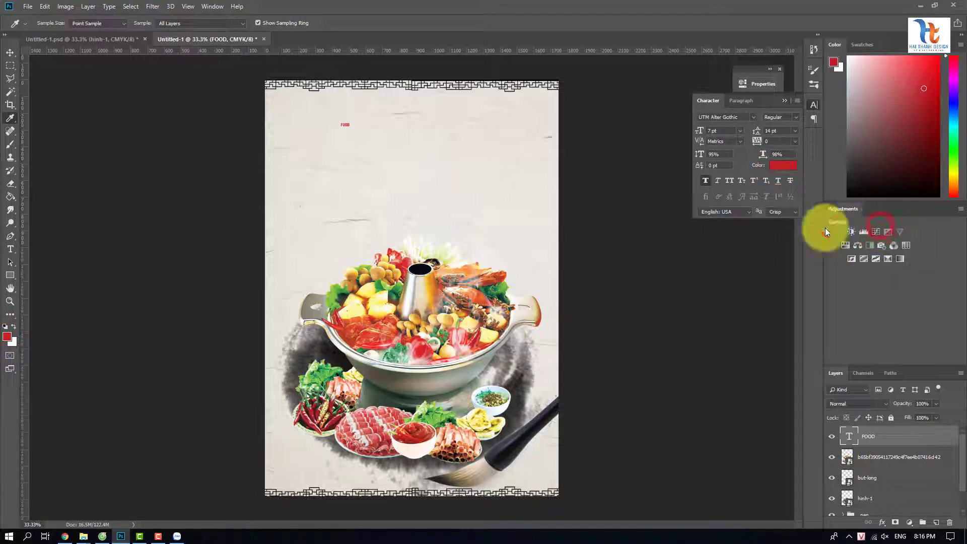
- Enlarge the FOOD text to about 101.6 pt and position it just below the upper border, near the page's left edge
click(10, 52)
key(ctrl+t)
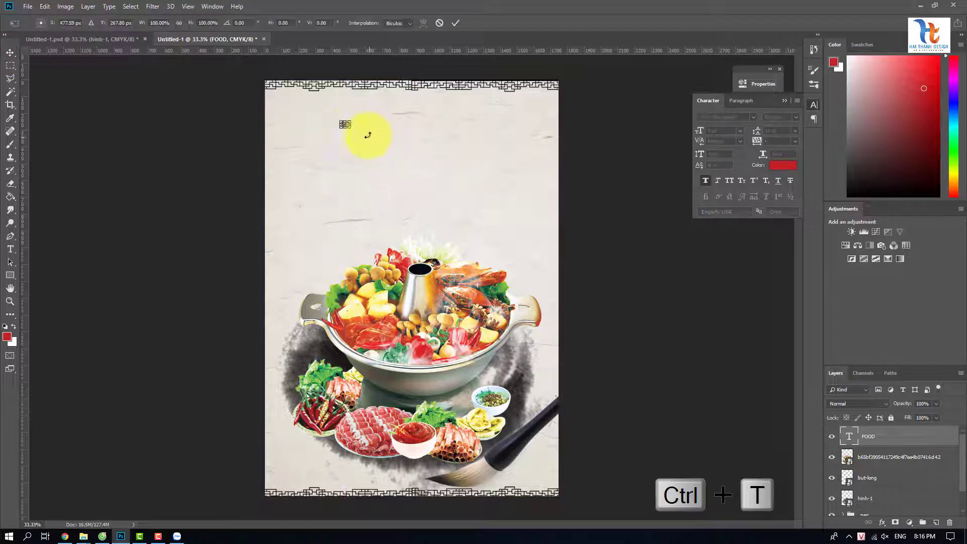
drag(352, 129, 408, 165)
key(Return)
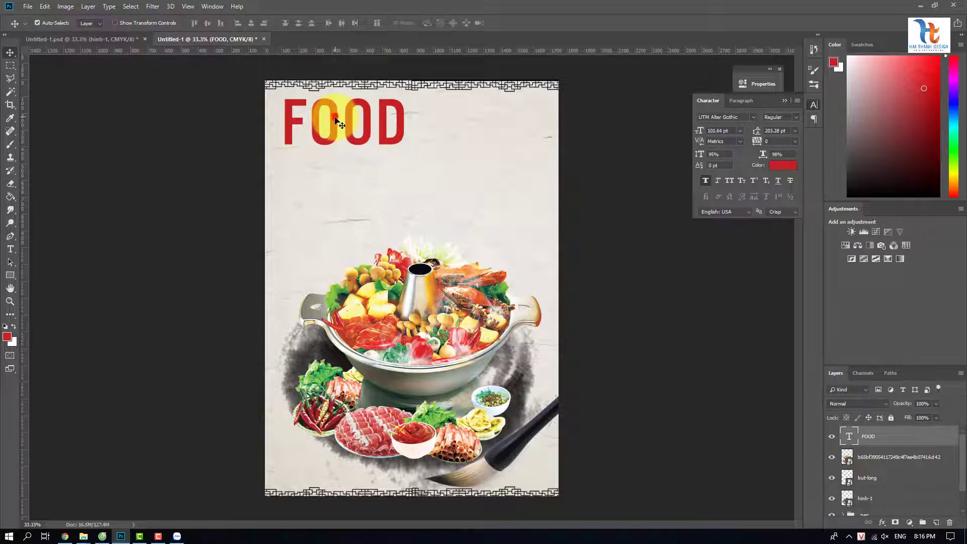
mouse_move(335, 119)
mouse_down()
mouse_move(350, 136)
mouse_move(343, 122)
mouse_up()
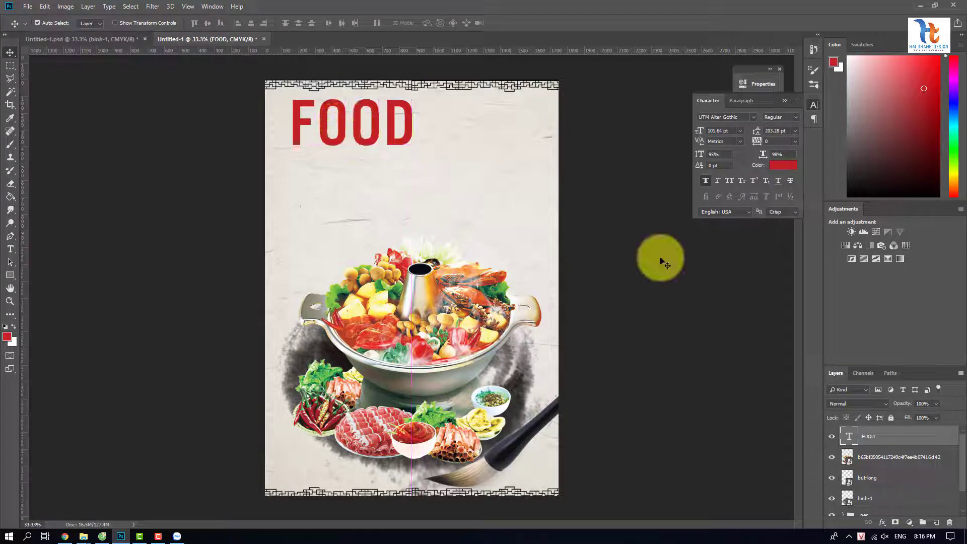
- Add a hard-edged black drop shadow to the FOOD title, with a distance of 10 px and a size of 0 px
right_click(891, 430)
click(780, 101)
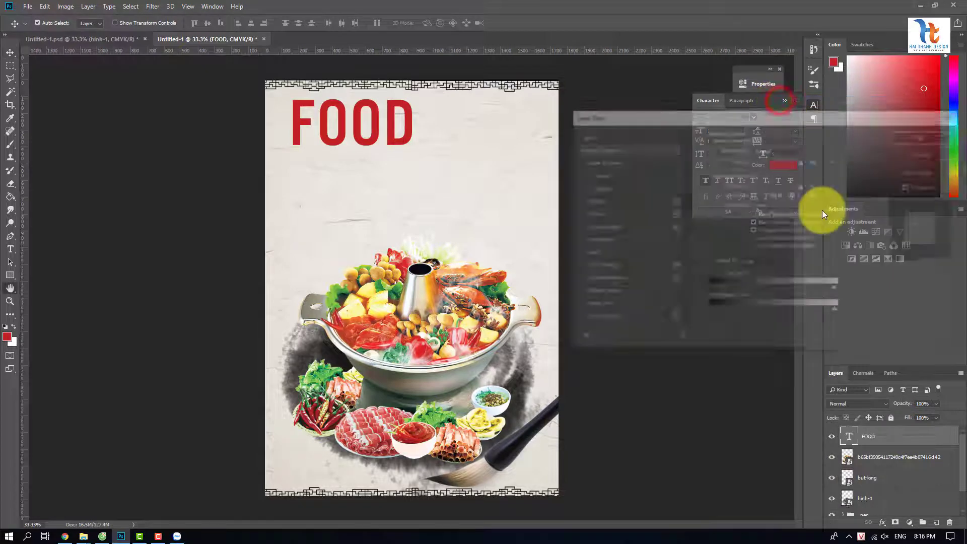
click(615, 325)
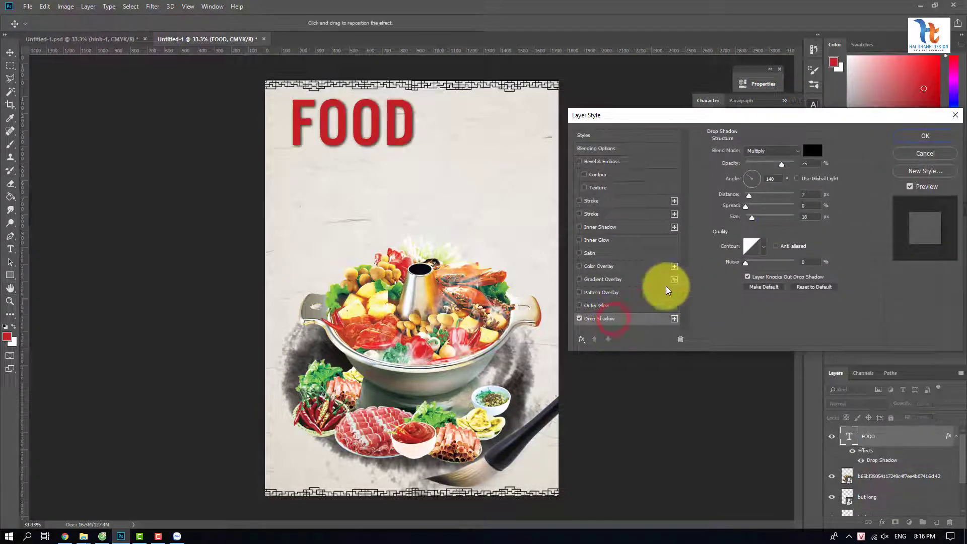
drag(810, 216, 751, 213)
text(0)
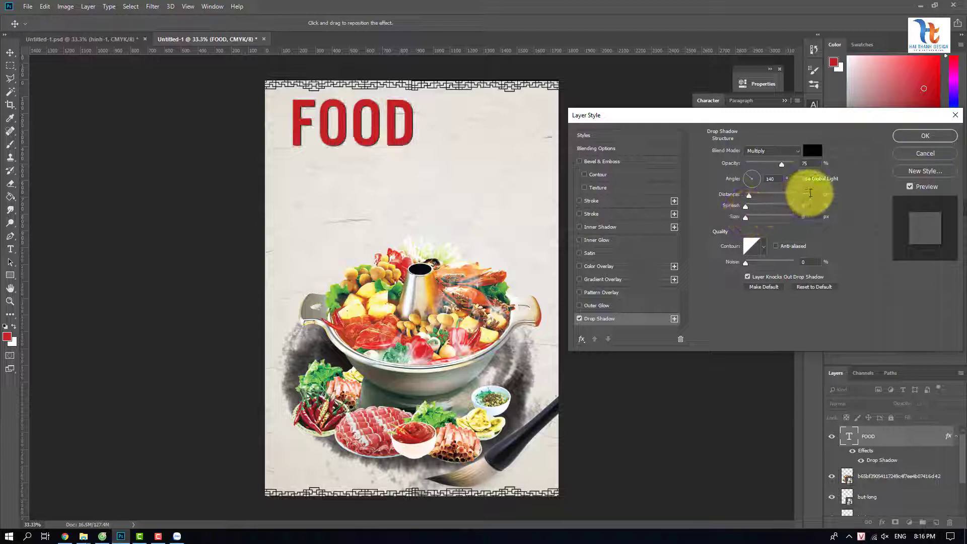
drag(808, 194, 794, 193)
text(10)
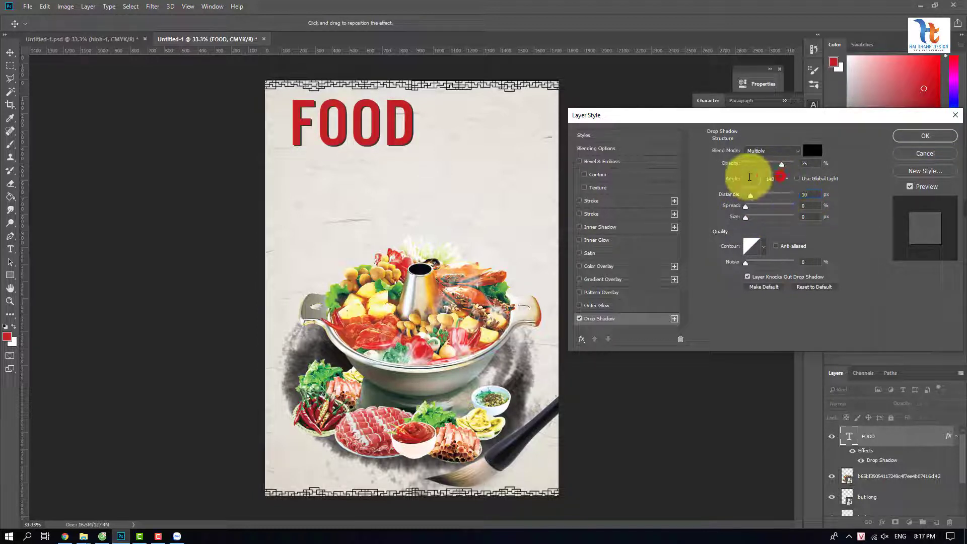
drag(776, 179, 803, 185)
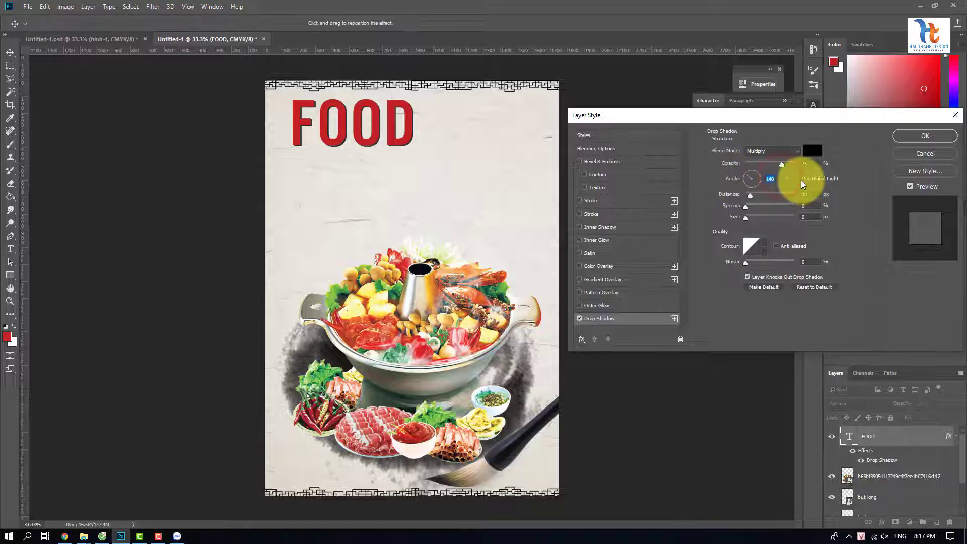
click(926, 136)
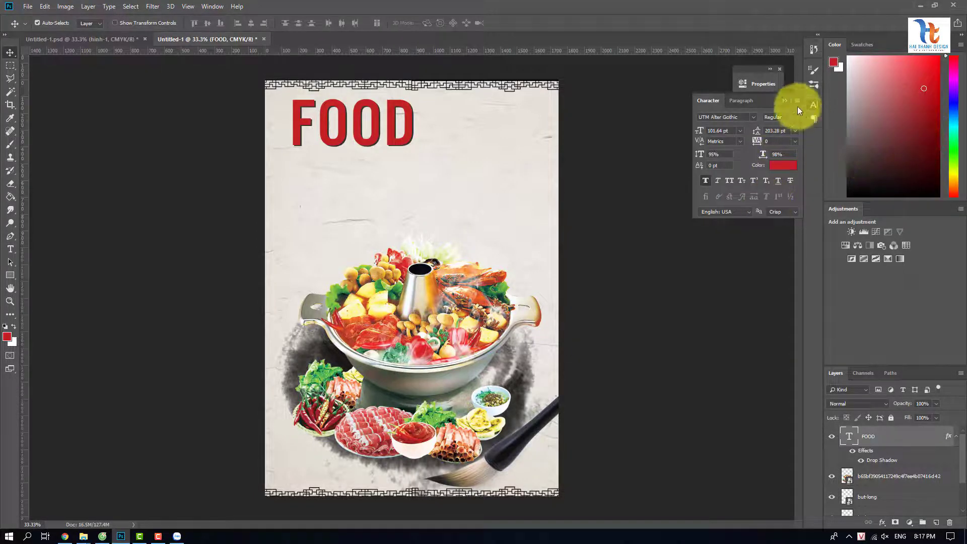
click(785, 101)
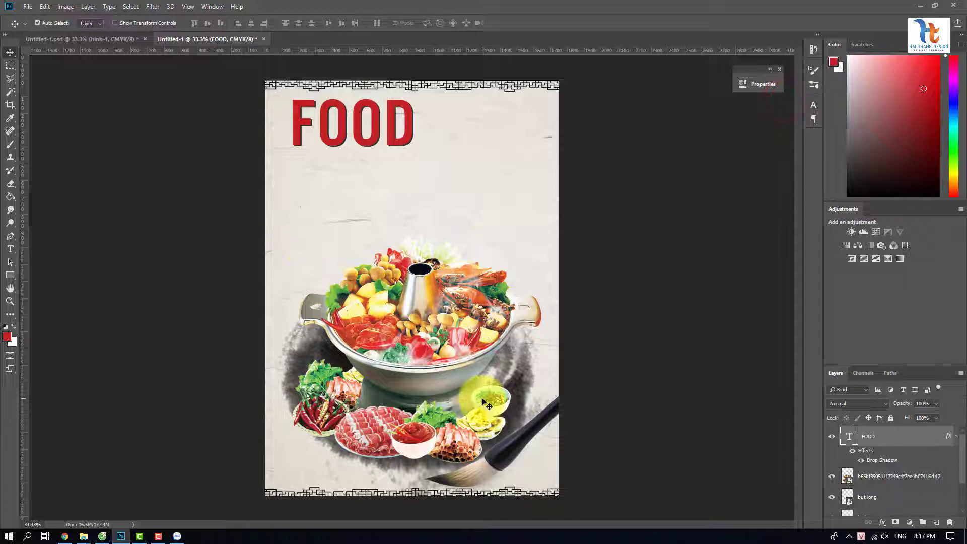
- Duplicate the FOOD title directly below the original and replace the copy's text with HAI THANH
key(ctrl+j)
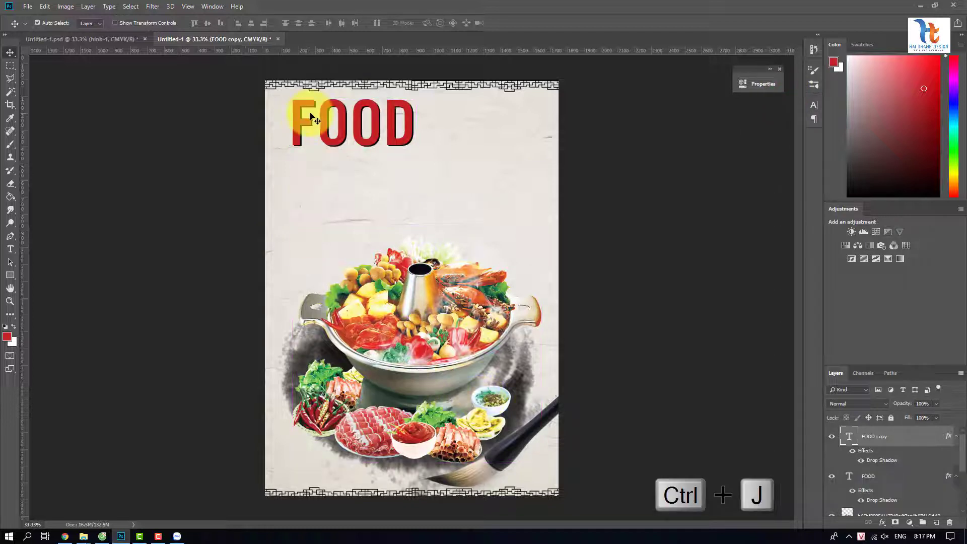
drag(342, 121, 336, 178)
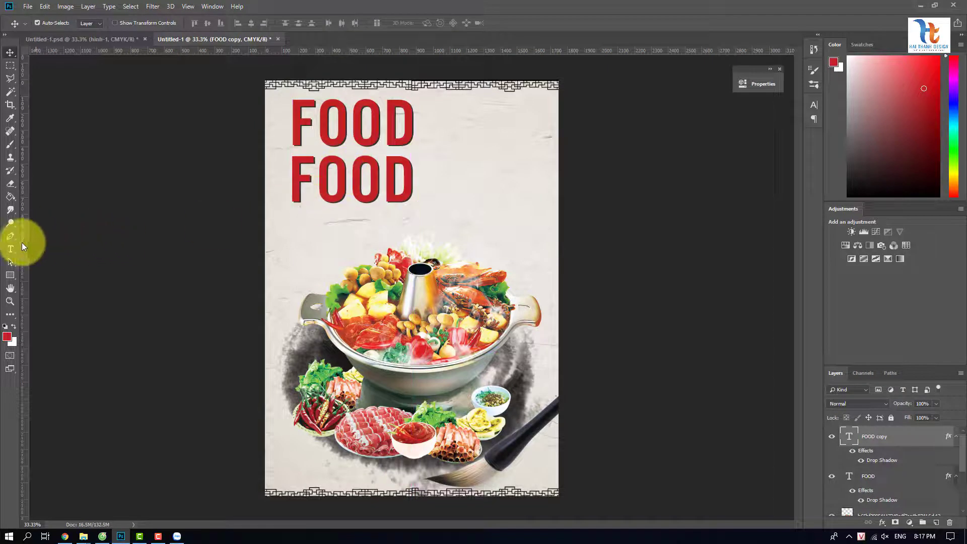
click(10, 249)
double_click(352, 189)
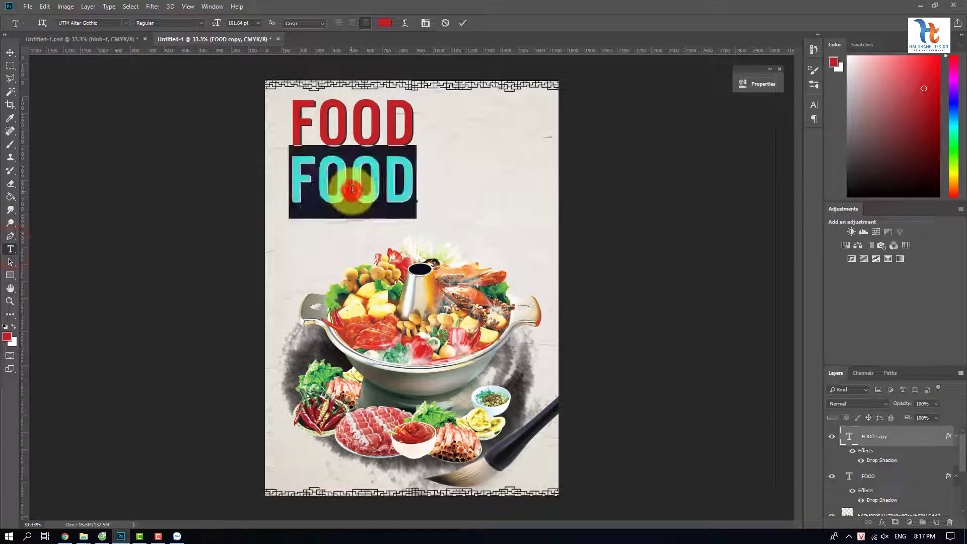
text(HAI)
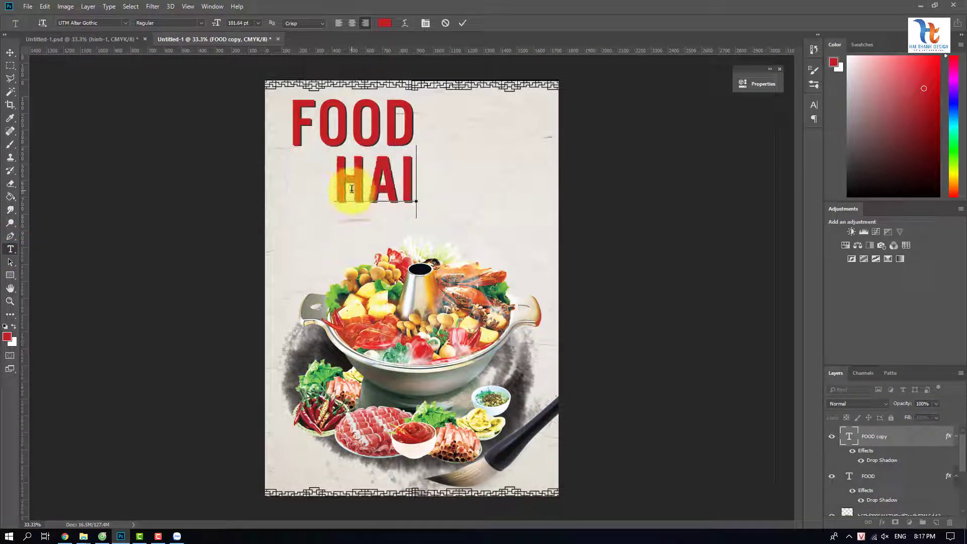
text( THANH)
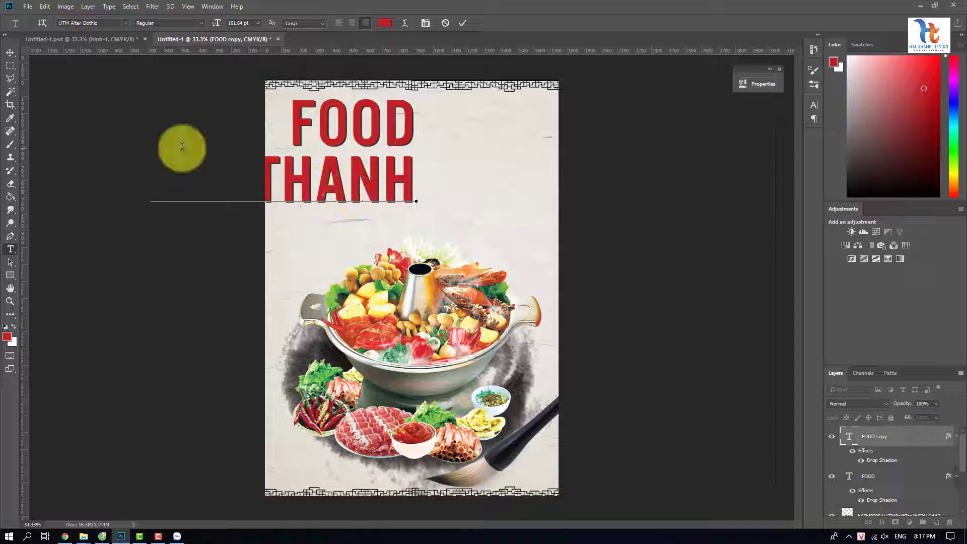
click(10, 53)
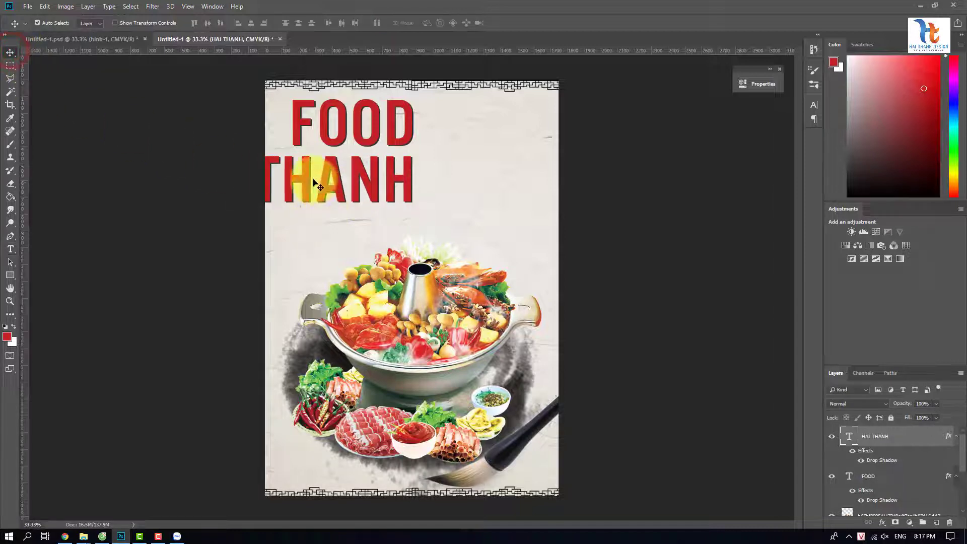
- Scale the HAI THANH text to about 66.9% and place it below FOOD, offset to the right
drag(325, 174, 444, 174)
key(ctrl+t)
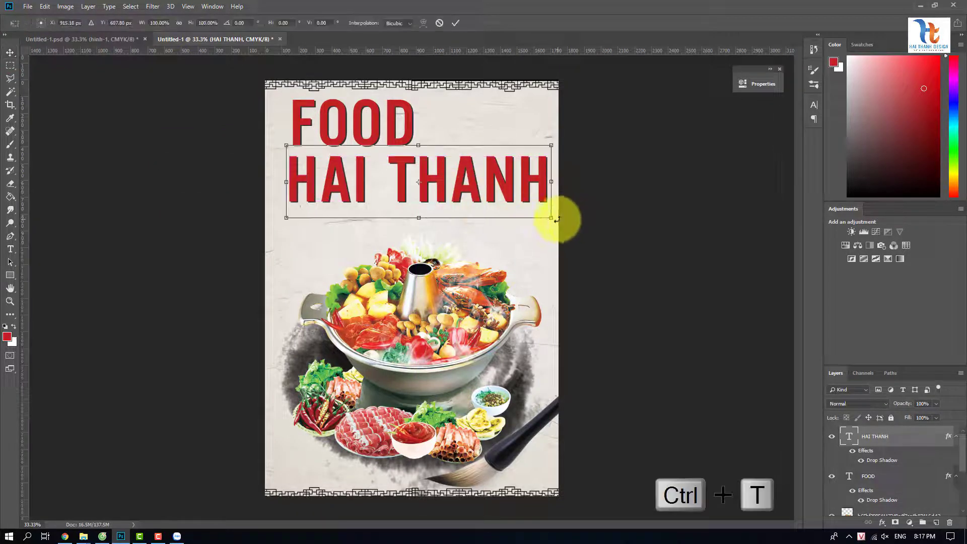
drag(553, 218, 474, 172)
key(Return)
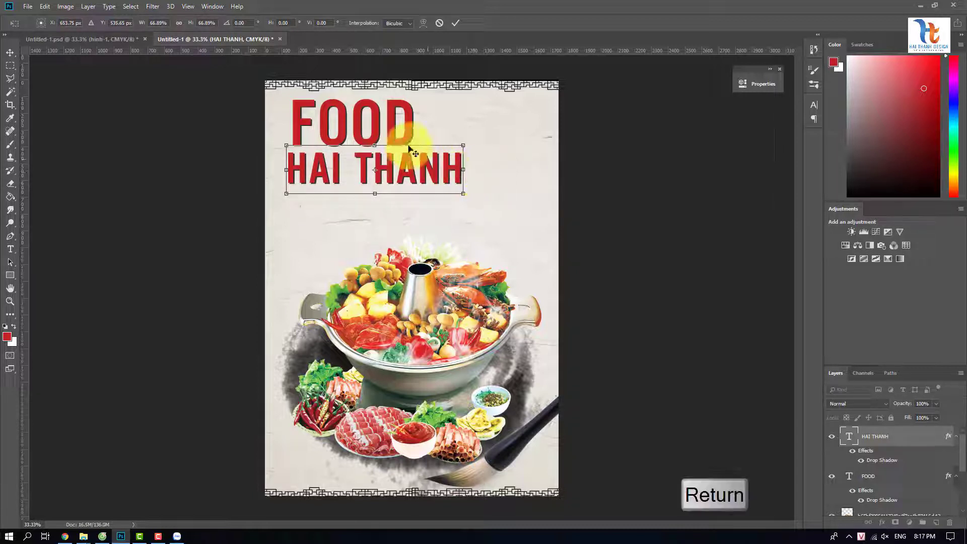
drag(364, 165, 403, 164)
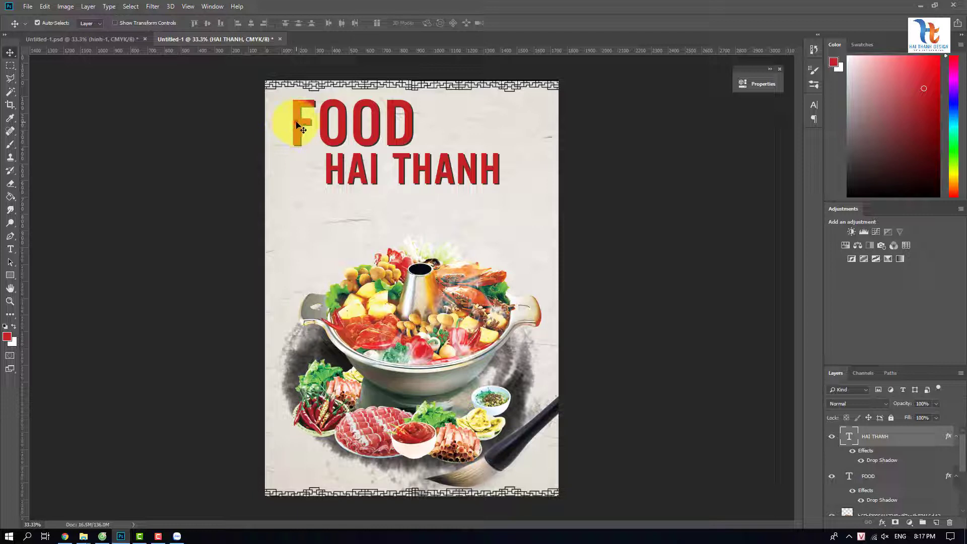
- Nudge the FOOD title slightly up and to the left, and select the HAI THANH text layer
mouse_move(296, 123)
mouse_down()
mouse_move(289, 119)
mouse_move(298, 119)
mouse_up()
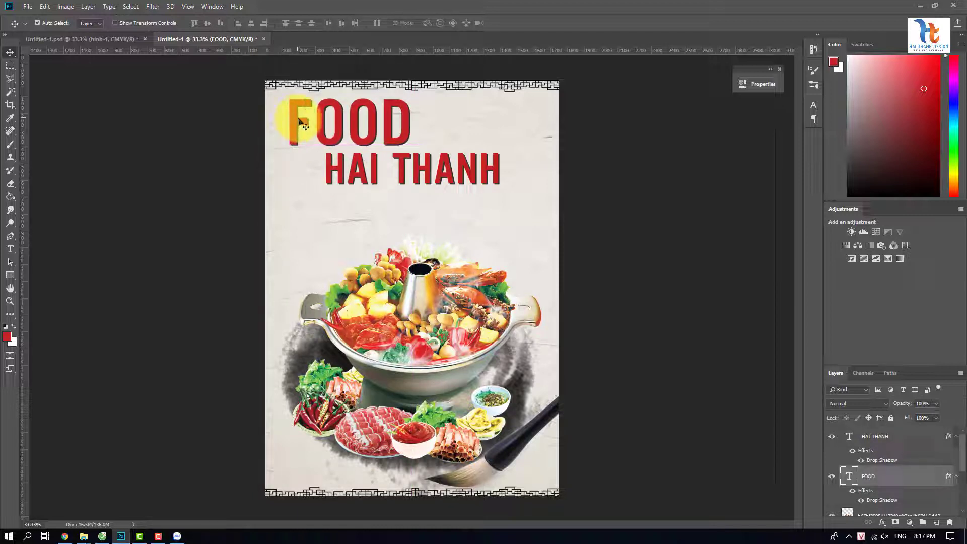
click(354, 178)
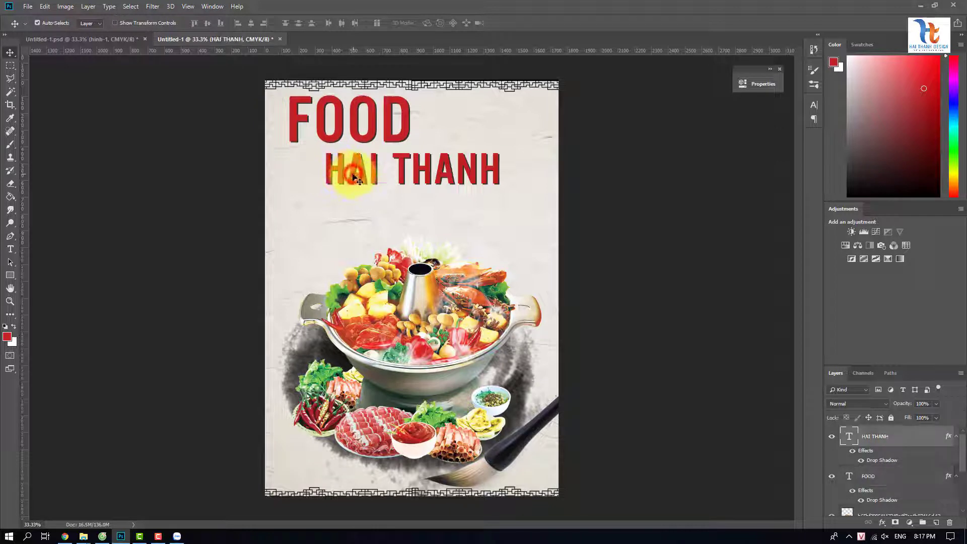
- Move the HAI THANH text slightly to the left beneath the FOOD title
drag(353, 174, 353, 182)
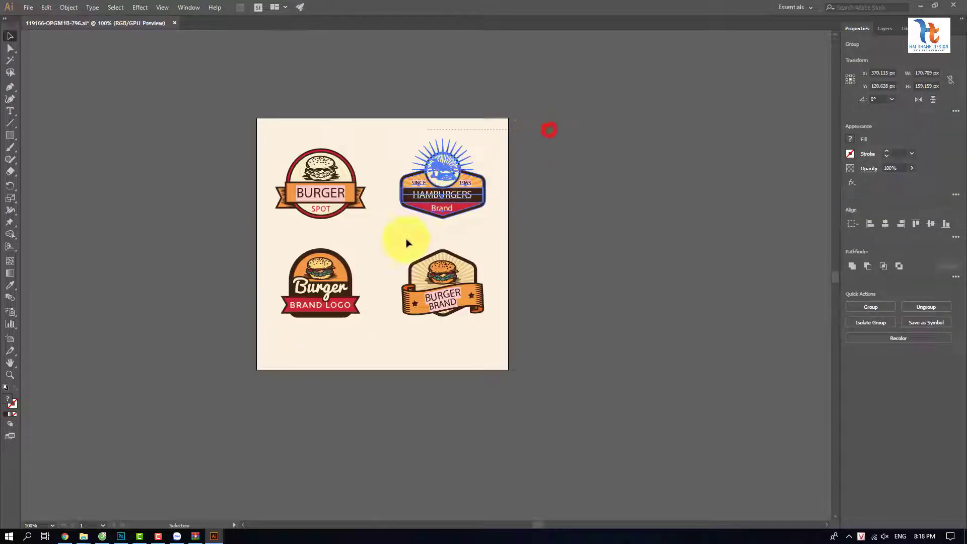
- Copy the HAMBURGERS Brand badge in Illustrator and paste it into the Photoshop flyer as a smart object
key(a)
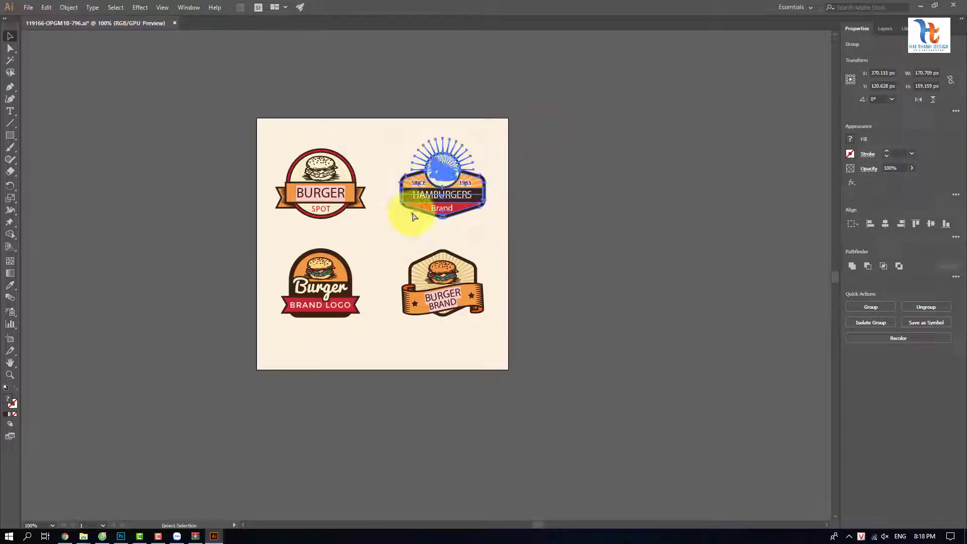
key(ctrl+c)
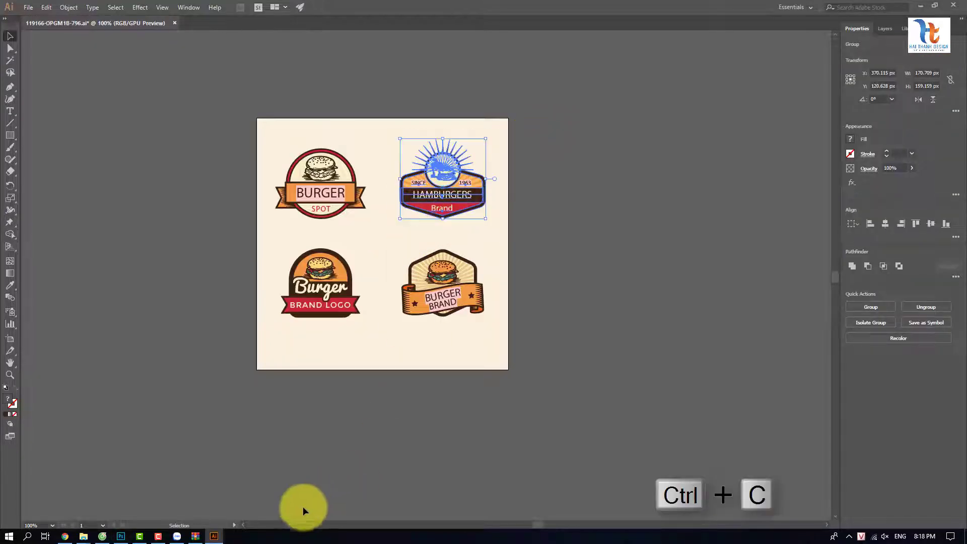
click(121, 536)
key(ctrl+v)
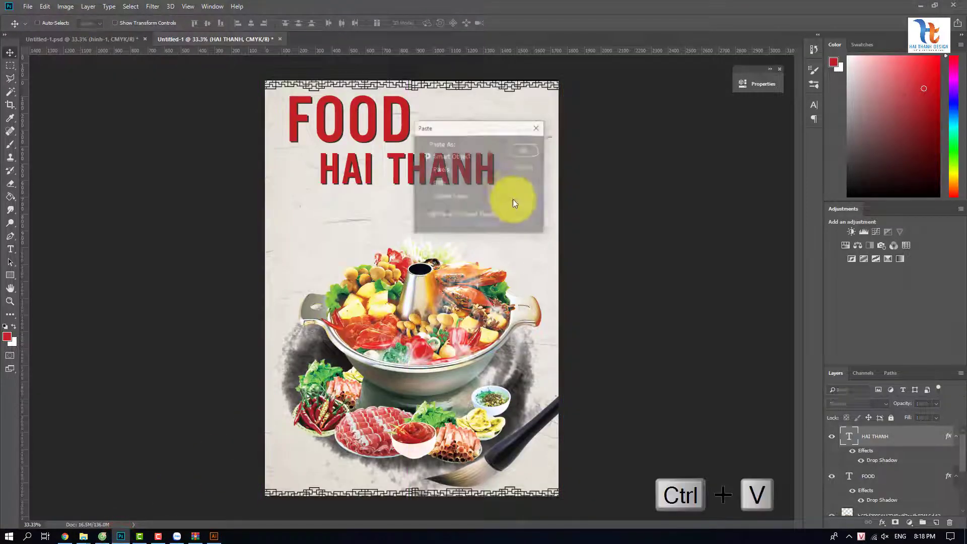
click(518, 153)
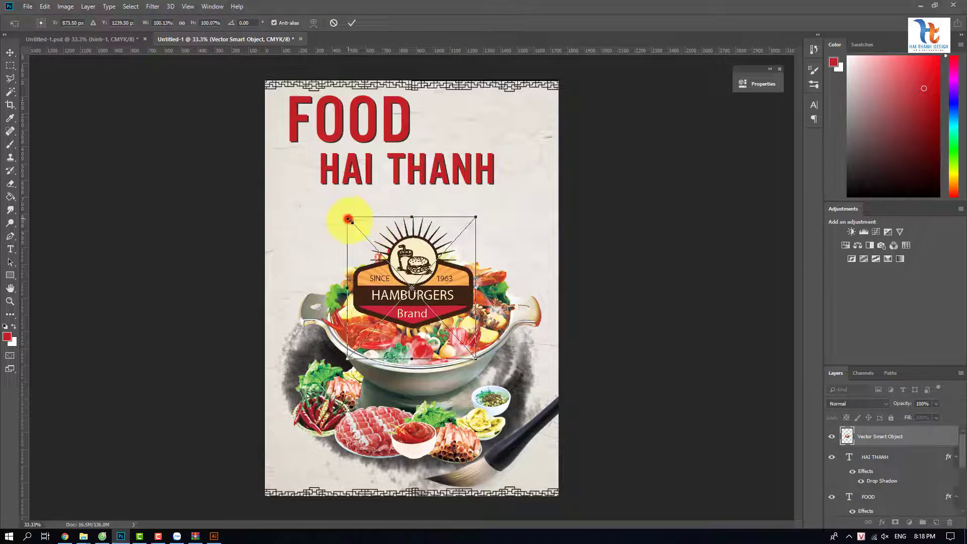
- Scale the pasted badge to about 49.4% and place it in the flyer's upper-right corner, beside the FOOD title
drag(348, 220, 379, 255)
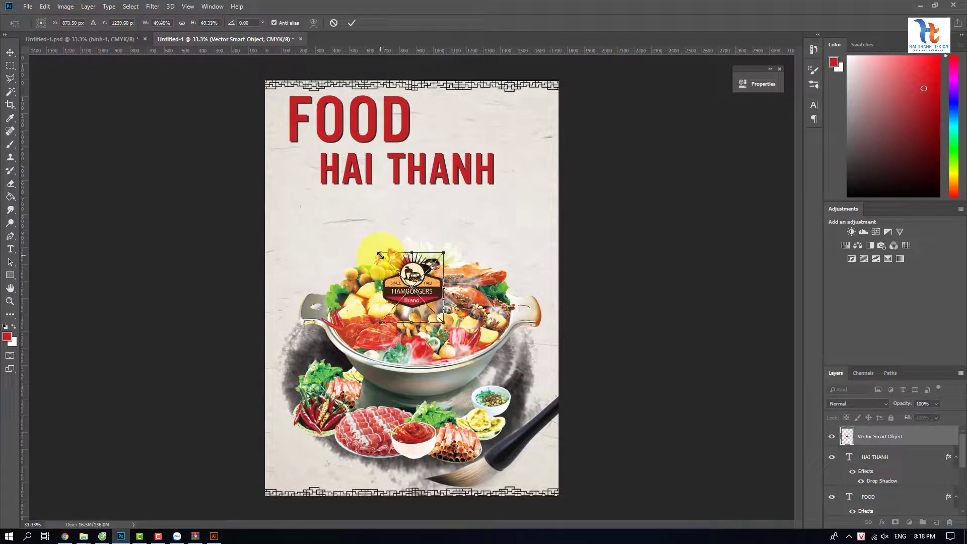
key(Return)
drag(418, 282, 529, 120)
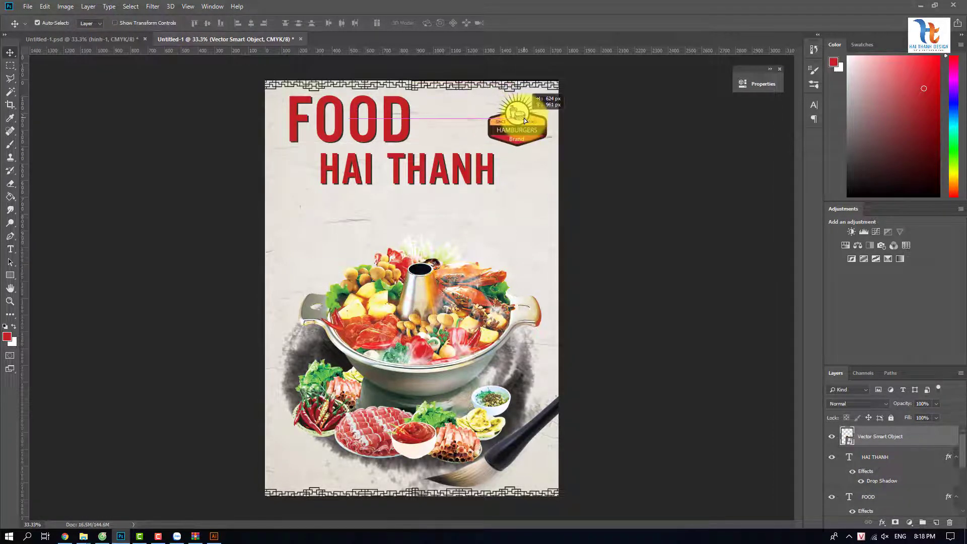
key(shift+Left)
key(shift+Left)
key(shift+Left)
key(shift+Left)
key(shift+Left)
key(shift+Left)
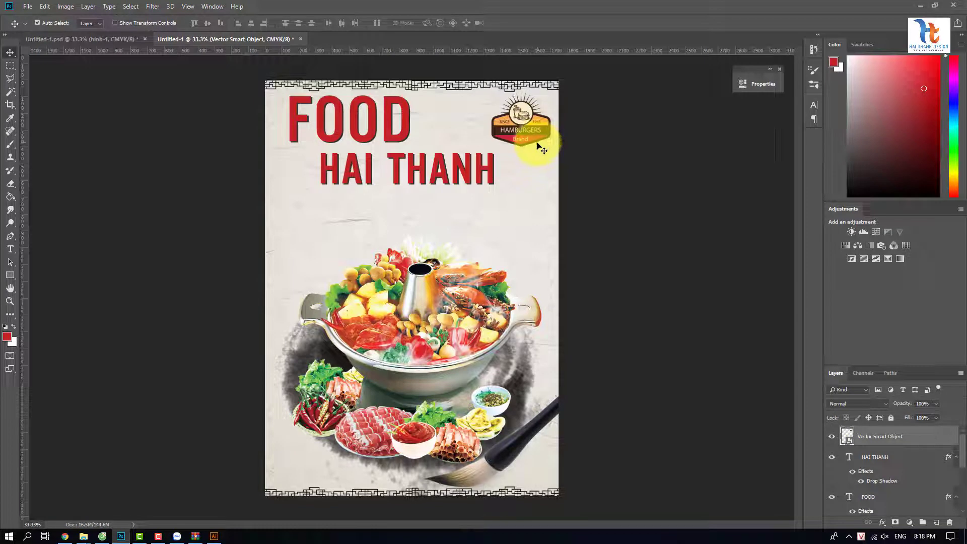
key(shift+Left)
key(shift+Left)
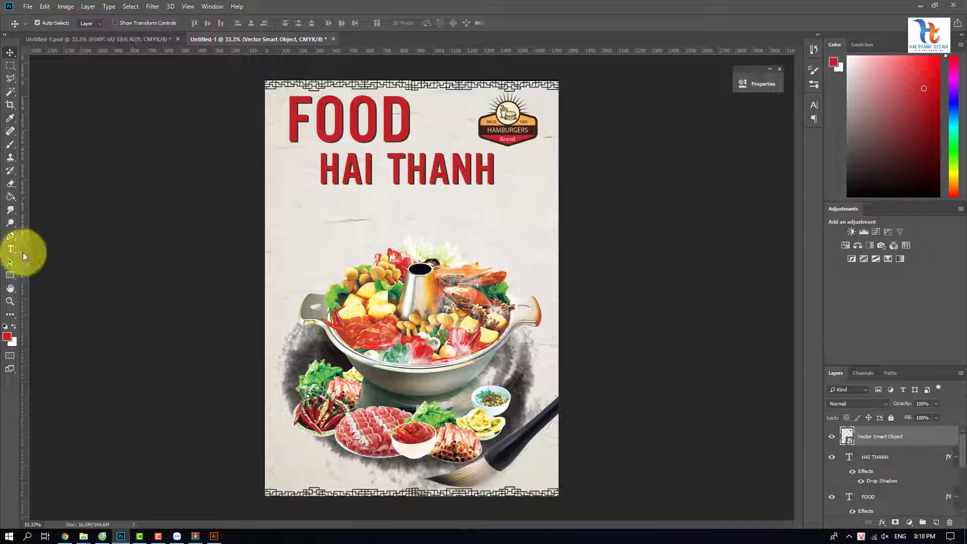
- Add the black UTM Alter Gothic tagline PHỤC VỤ TẬN NỢI at 21.65 pt and place it below HAI THANH
click(10, 249)
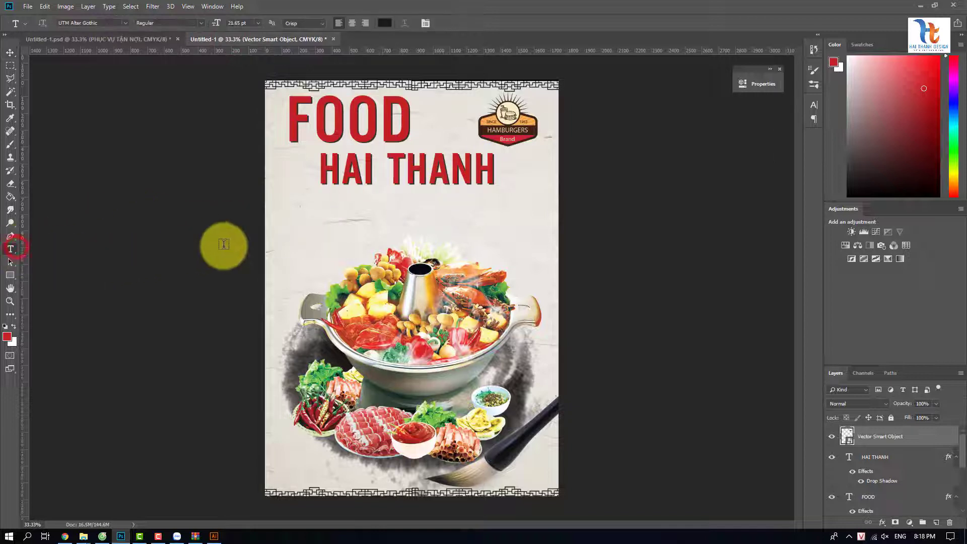
click(341, 222)
text(PHỤC VỤ TẬN NƠI)
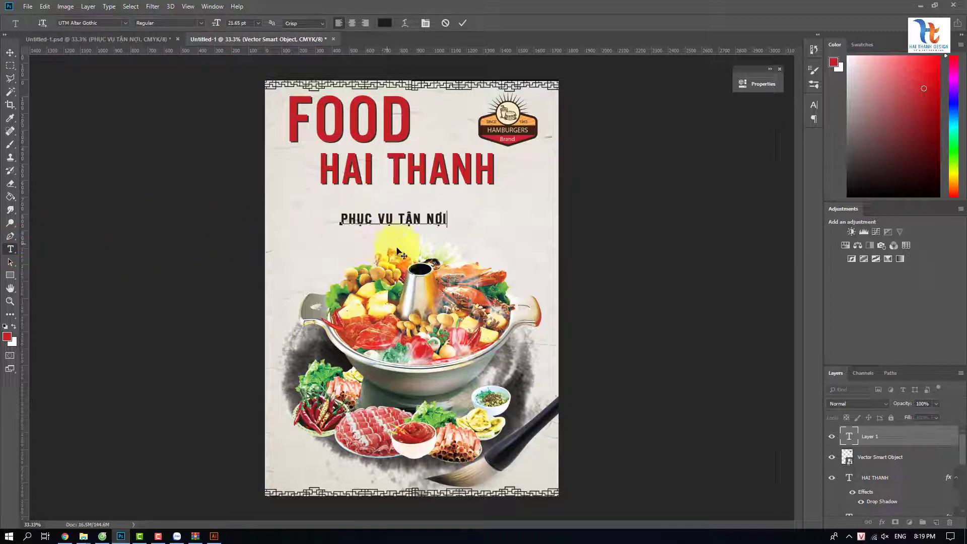
click(9, 53)
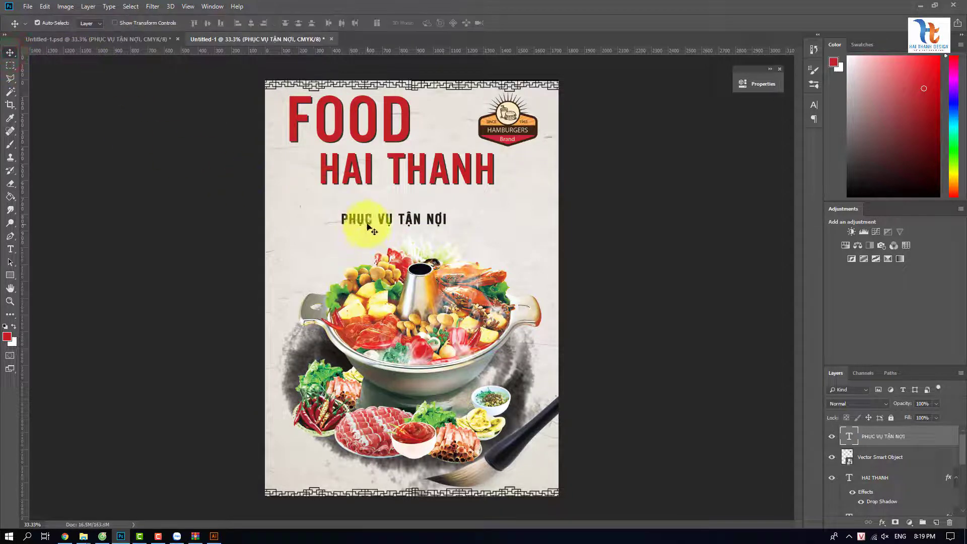
drag(368, 224, 390, 217)
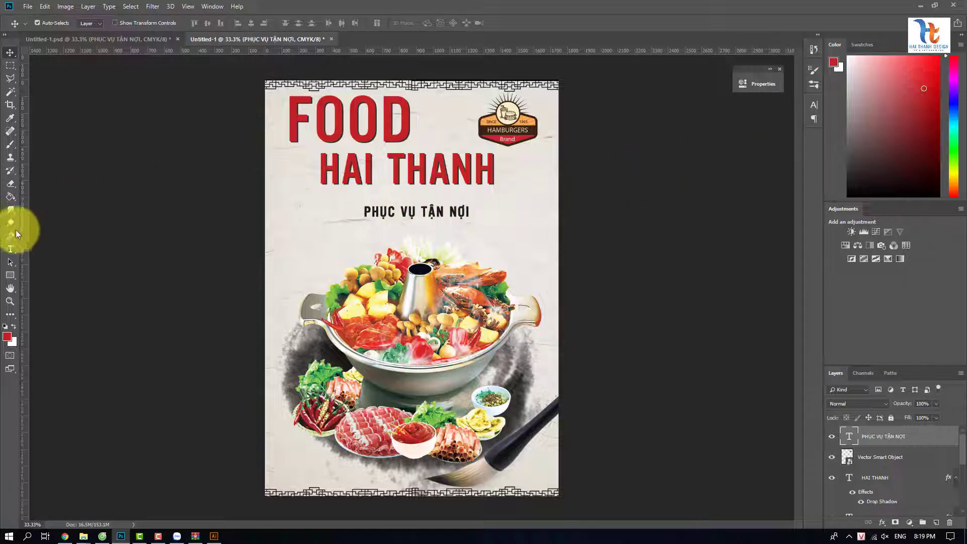
- Correct the last word of the tagline to NƠI
click(9, 251)
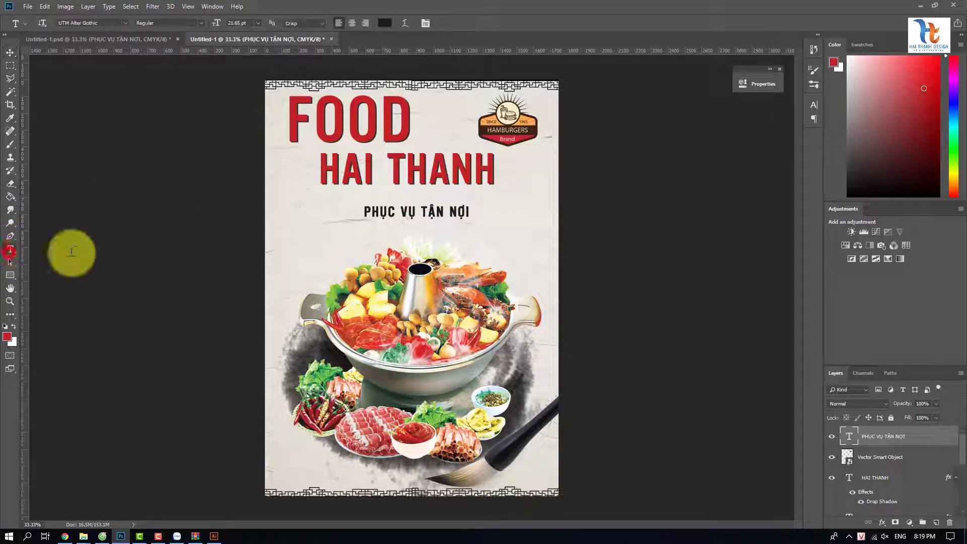
click(468, 212)
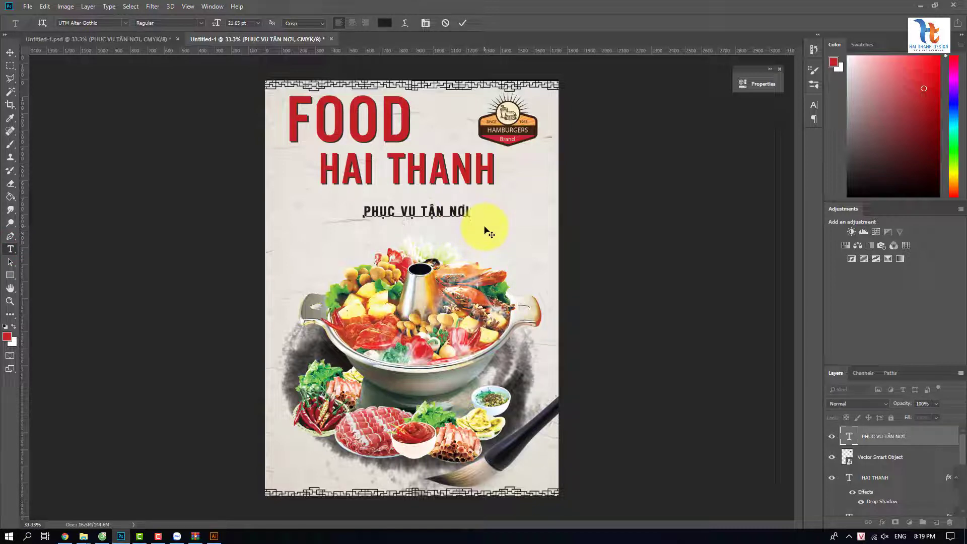
click(14, 52)
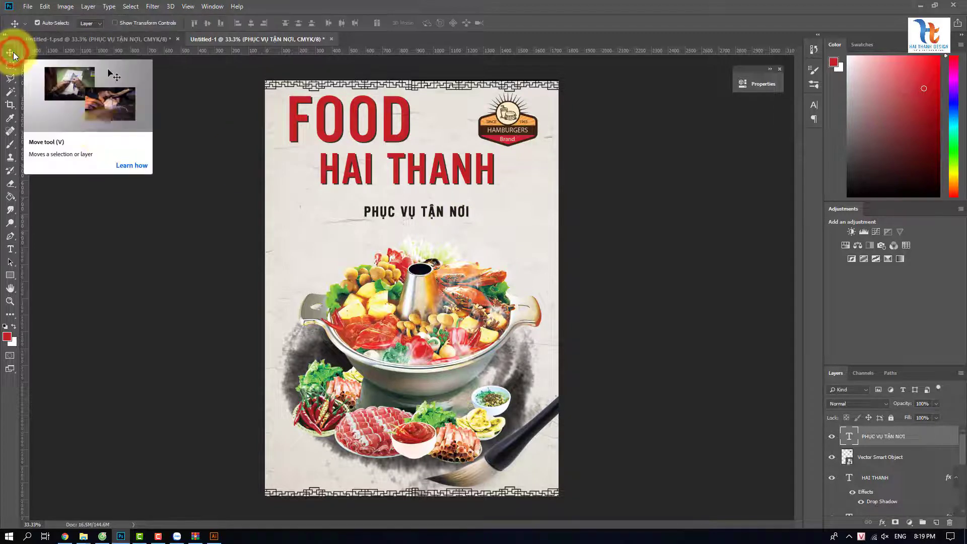
- Nudge the PHỤC VỤ TẬN NƠI tagline up and slightly left, closer to HAI THANH
drag(437, 213, 437, 214)
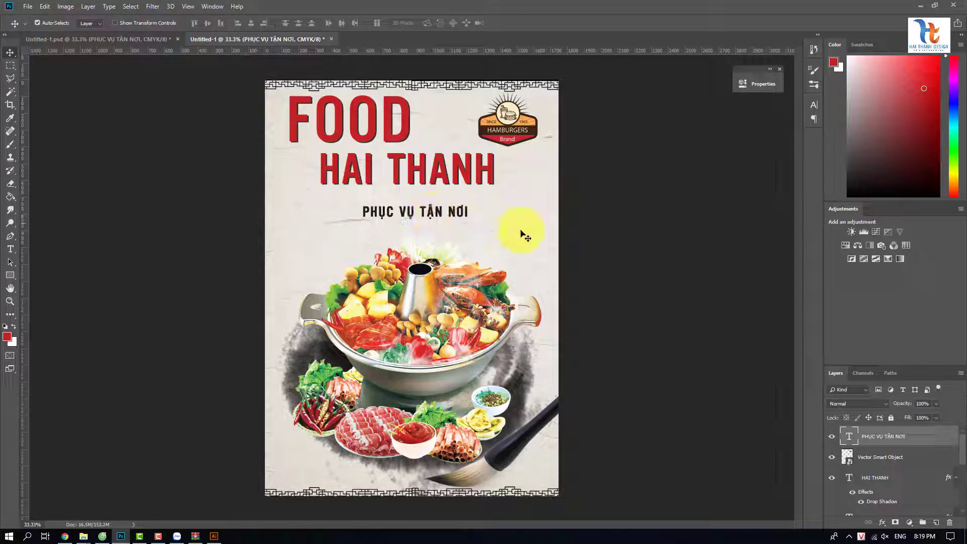
key(shift+Up)
key(shift+Left)
key(shift+Up)
key(shift+Up)
key(shift+Up)
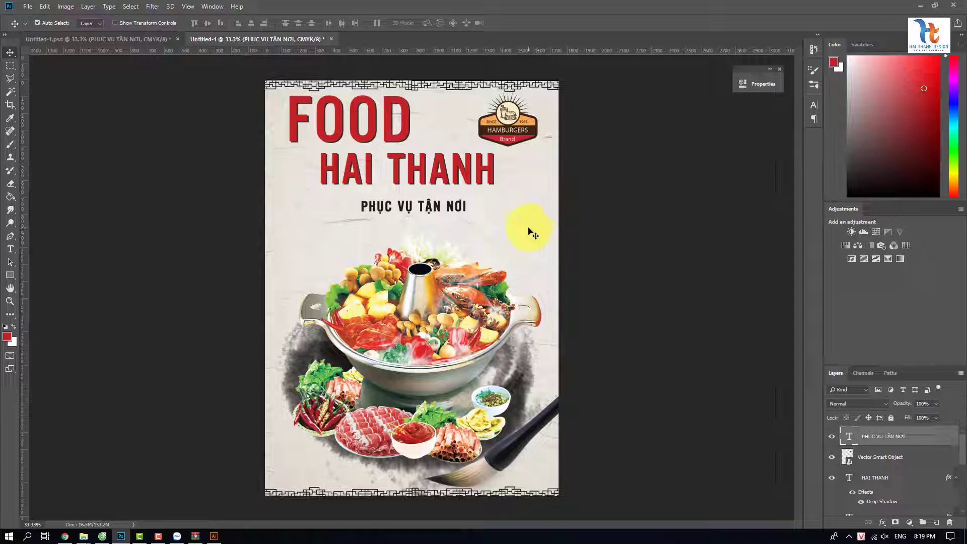
- Try a letter tracking of 75 on the PHỤC VỤ TẬN NƠI tagline
click(814, 105)
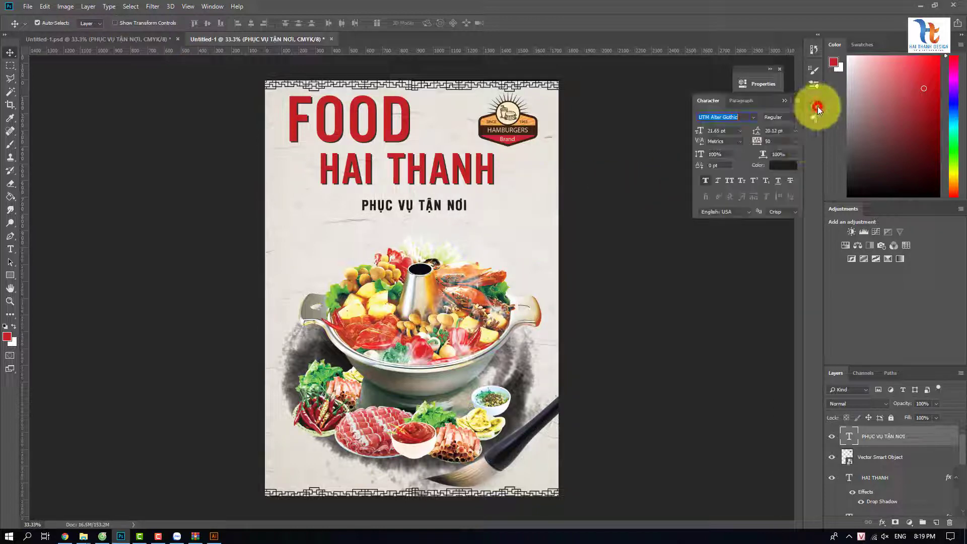
click(795, 141)
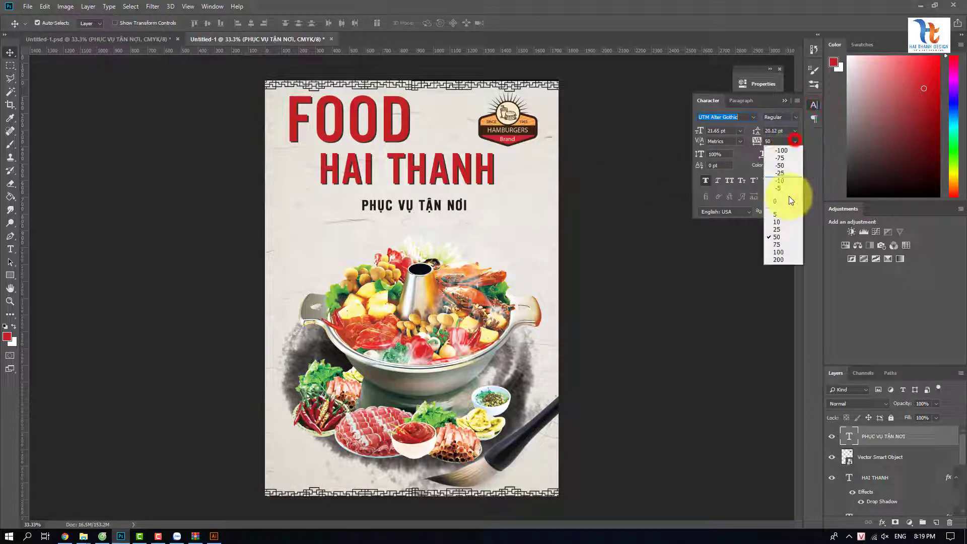
click(780, 245)
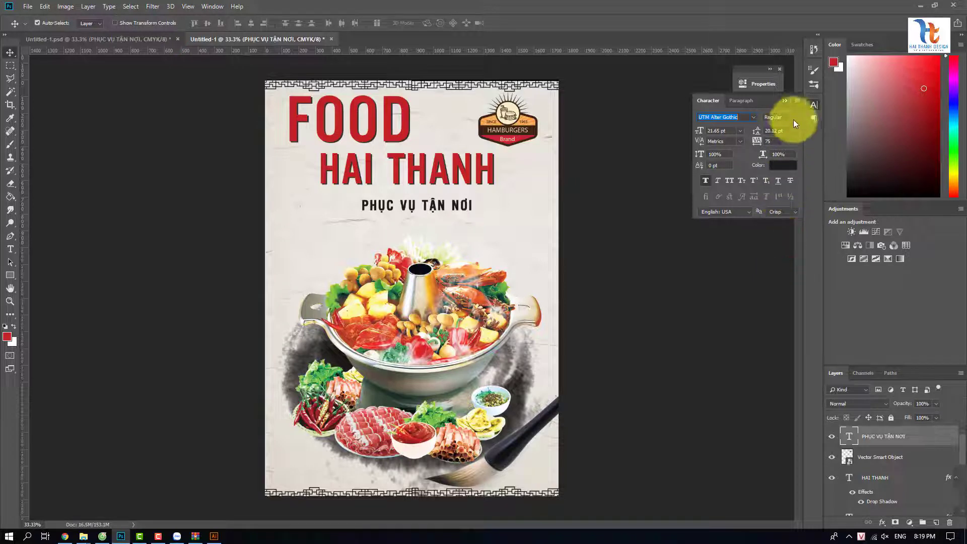
click(784, 101)
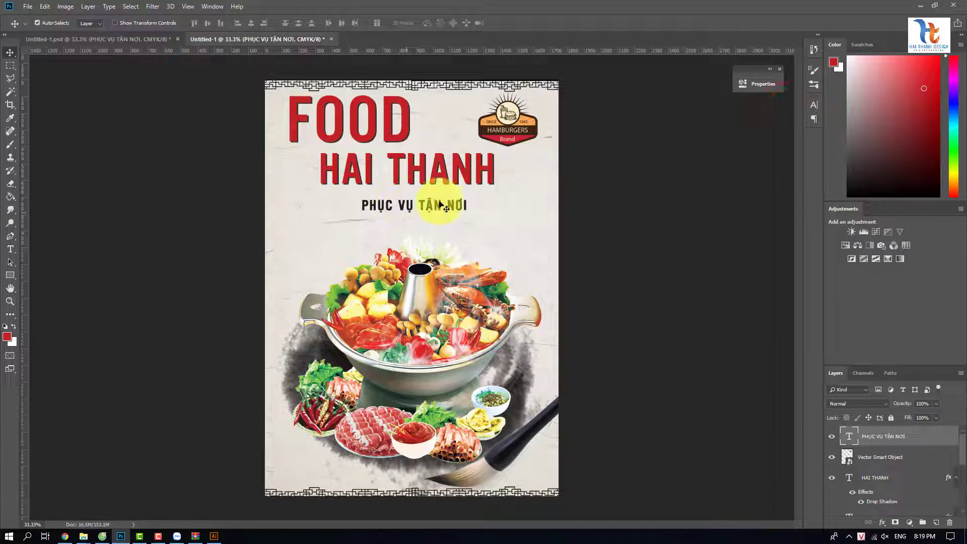
- Set the tracking of the PHỤC VỤ TẬN NƠI tagline to 75 and shift it slightly up and left to centre it
click(814, 102)
click(793, 140)
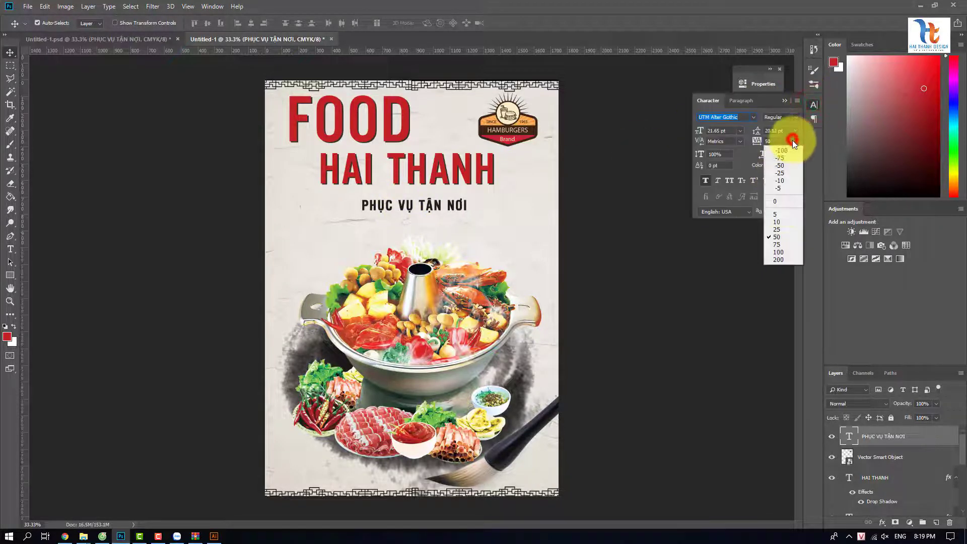
click(779, 245)
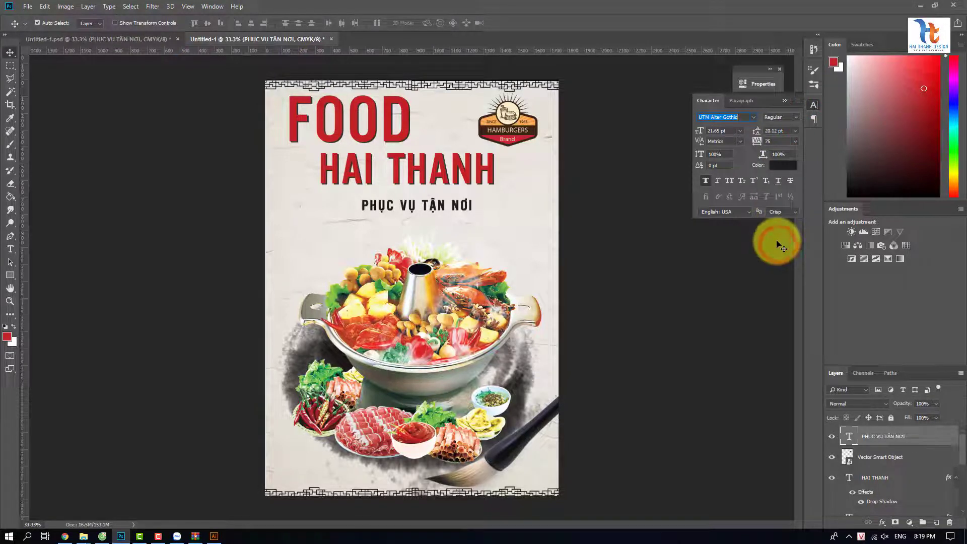
click(785, 101)
drag(405, 209, 400, 204)
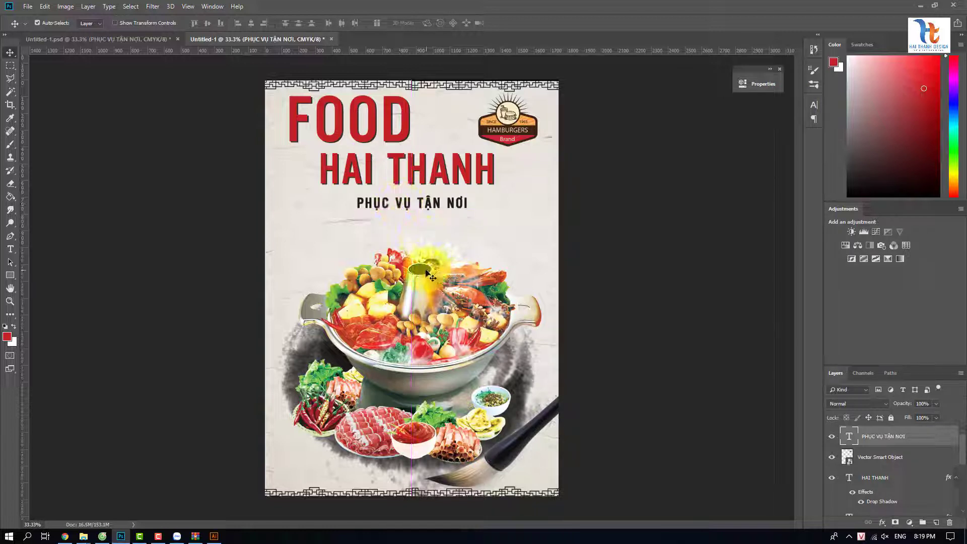
- Add the line MIỄN PHÍ CHO HÓA ĐƠN TỪ 99K TRỞ LÊN at 15.65 pt and centre it just below the tagline
key(t)
click(345, 222)
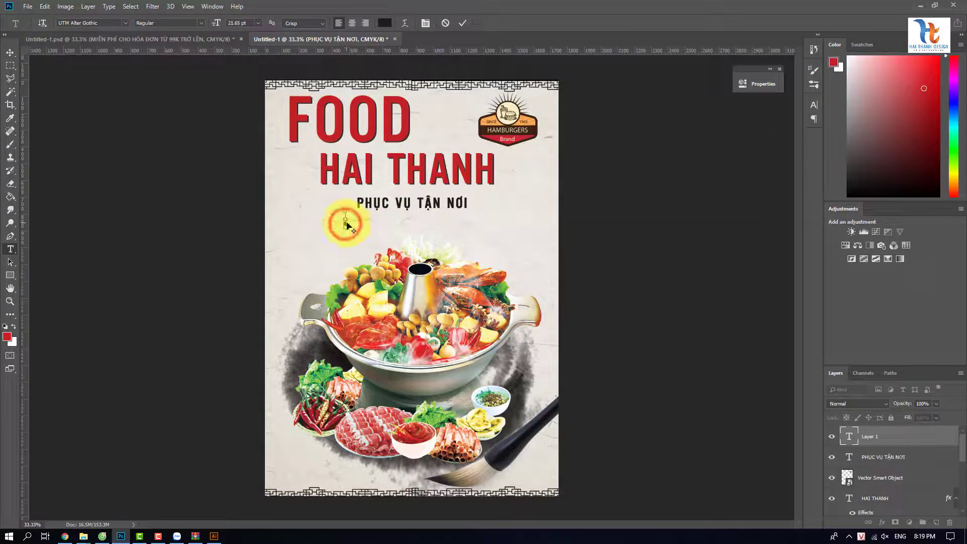
text(MIỄN PHÍ CHO HÓA ĐƠN TỪ 99K TRỞ LÊN)
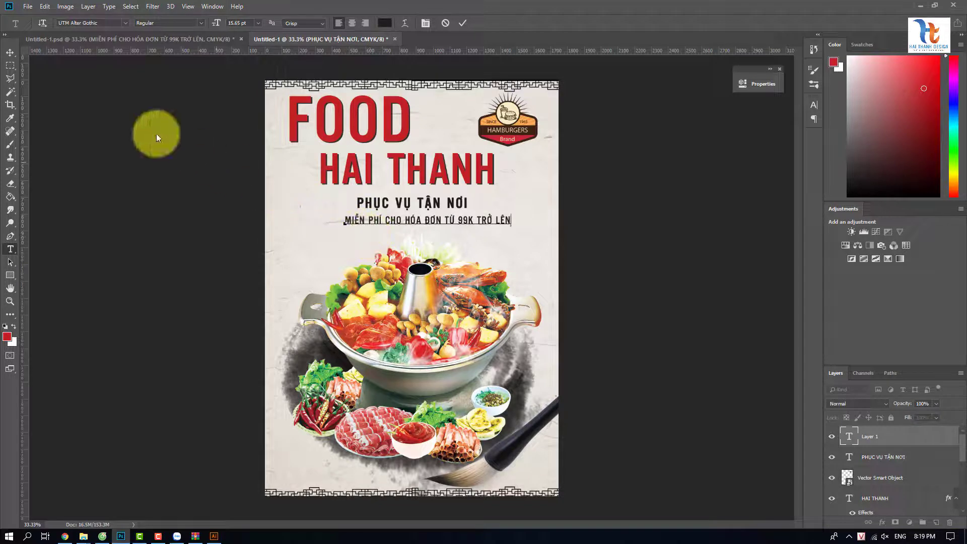
click(10, 52)
drag(379, 222, 367, 219)
- Add the website text THIETKEHAITHANH.COM below the MIỄN PHÍ line
click(11, 249)
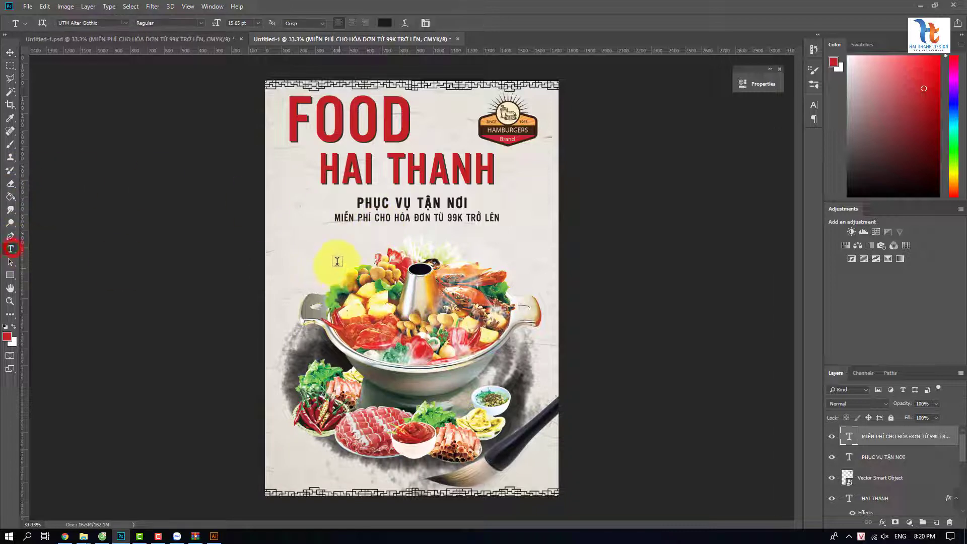
click(343, 239)
text(THIETKEHAITHANH.COM)
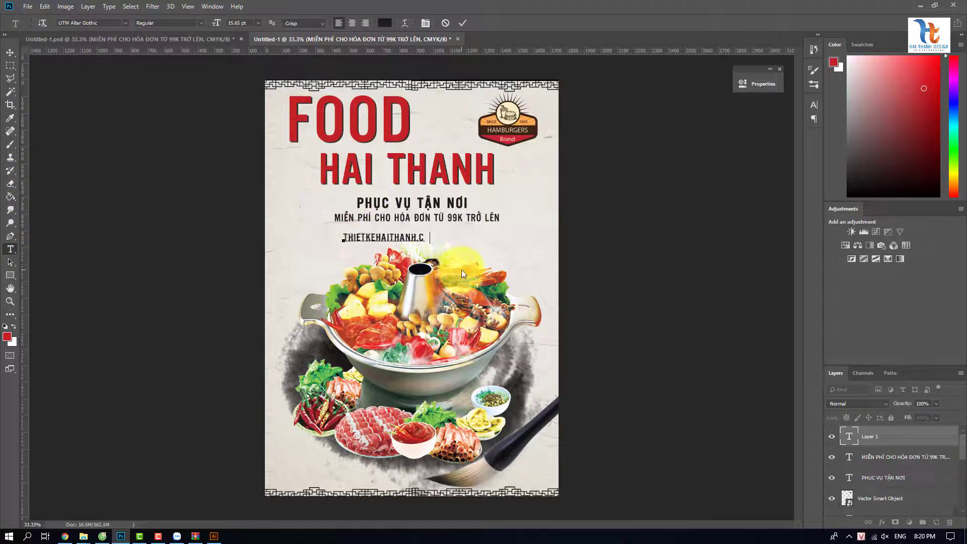
click(11, 52)
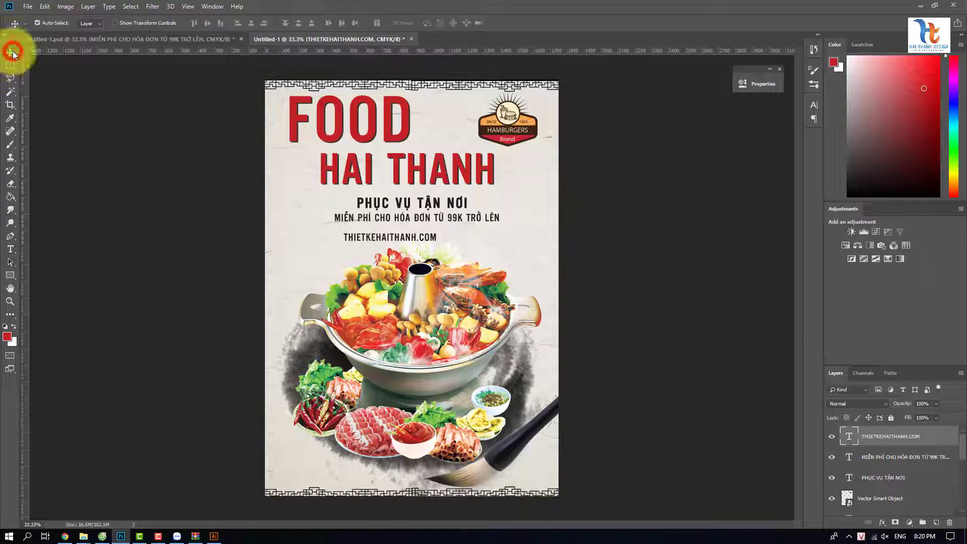
- Set the website text's tracking to 200 and its font size to 12.65 pt
click(814, 105)
click(796, 141)
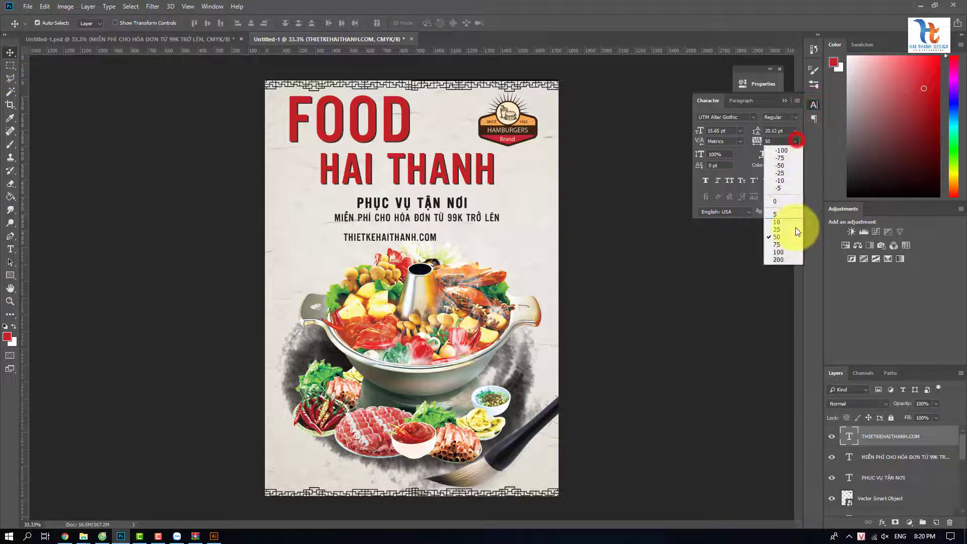
click(785, 261)
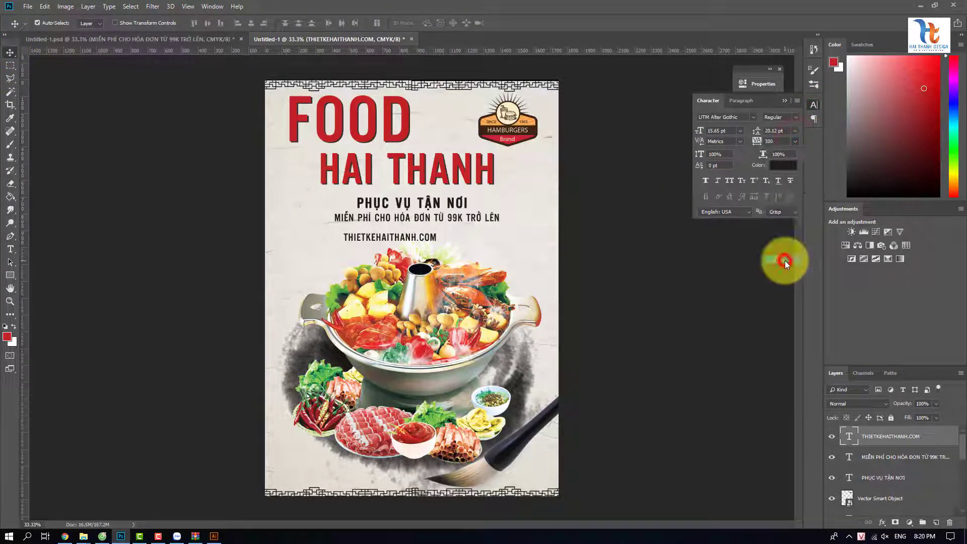
click(719, 131)
key(Down)
key(Down)
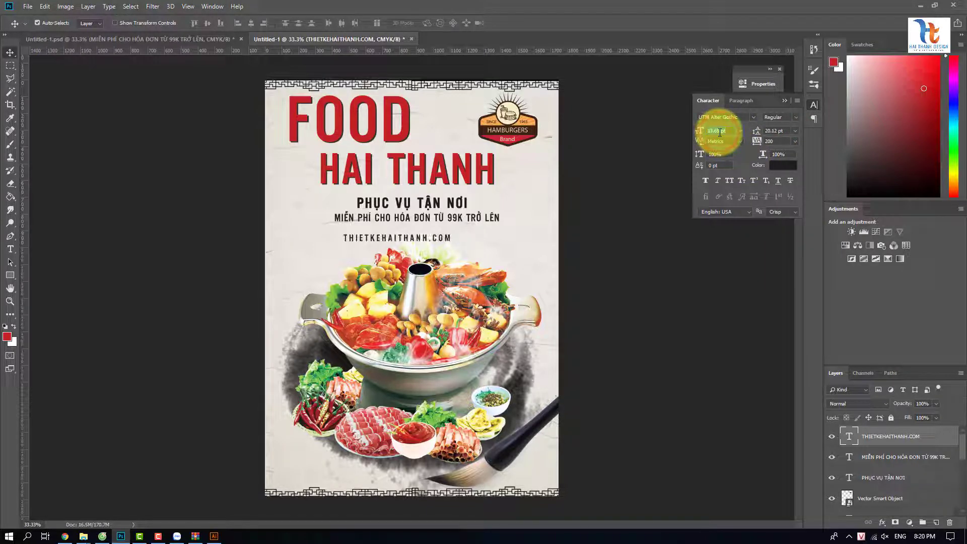
key(Down)
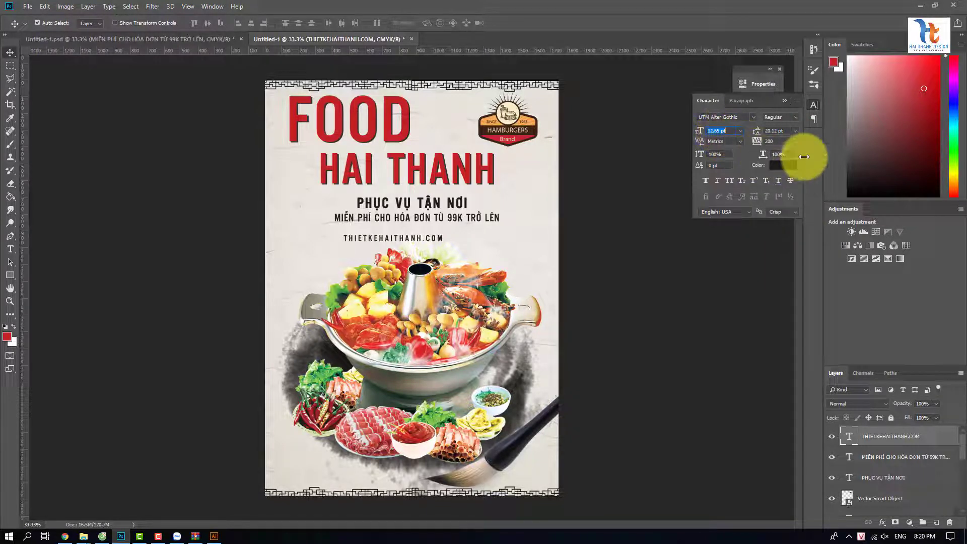
key(Return)
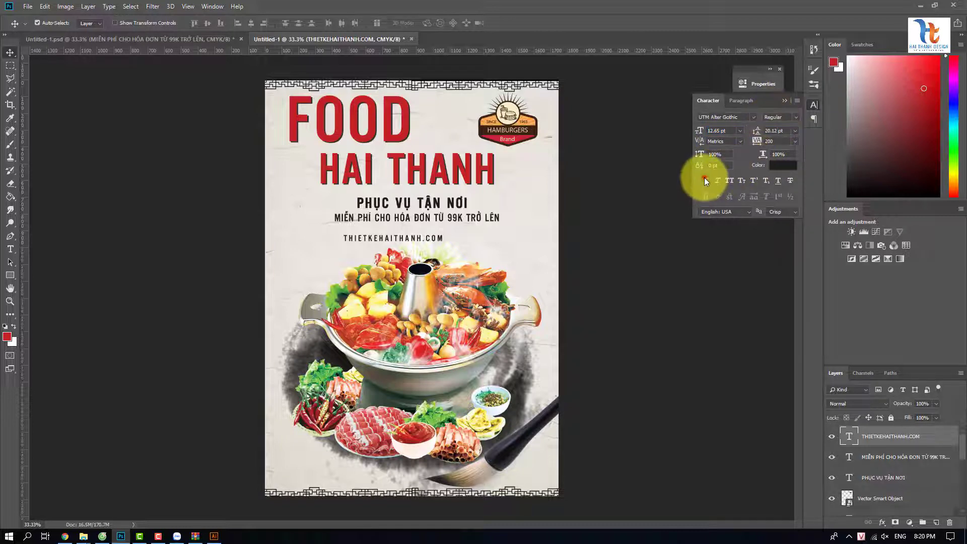
- Move the website text up directly below the MIỄN PHÍ line and align the three text lines on their horizontal centres
click(786, 104)
drag(401, 242, 403, 231)
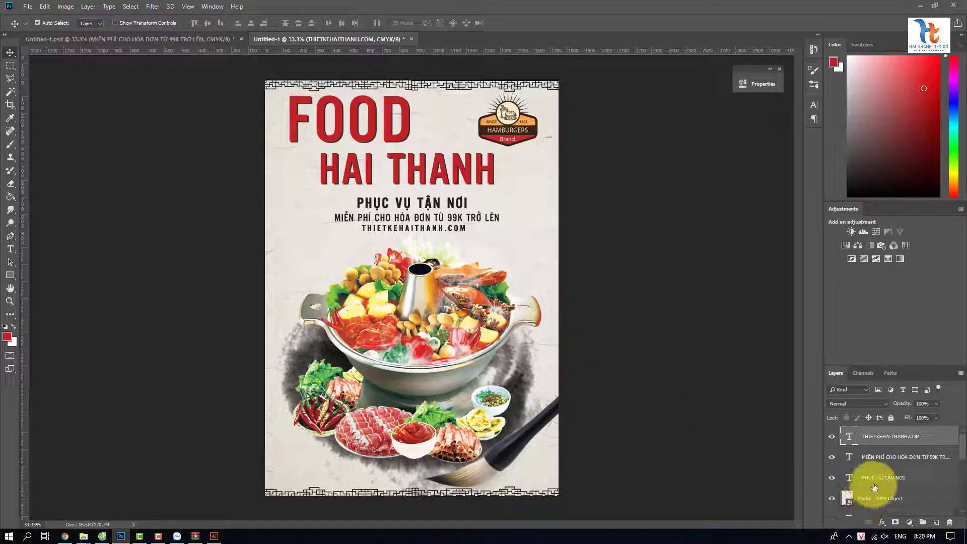
shift+click(877, 479)
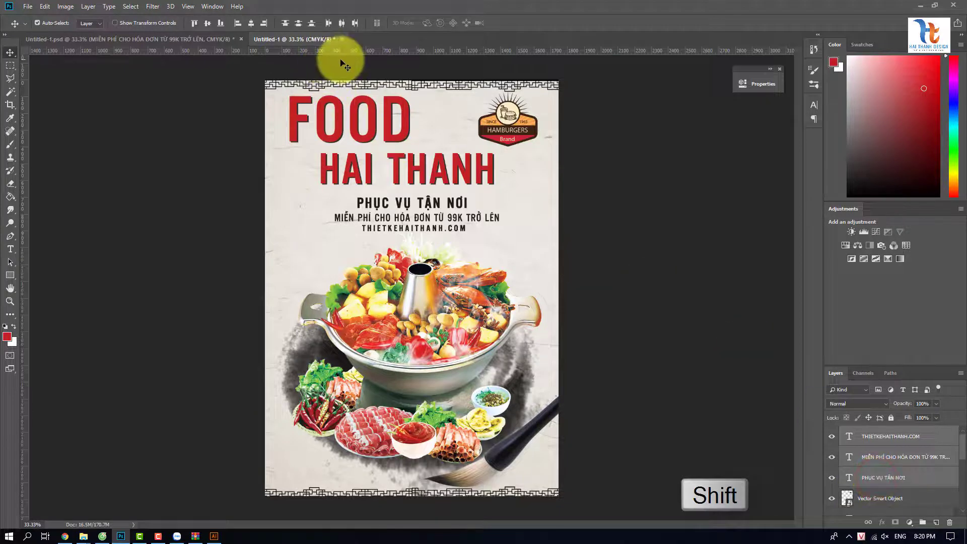
click(251, 23)
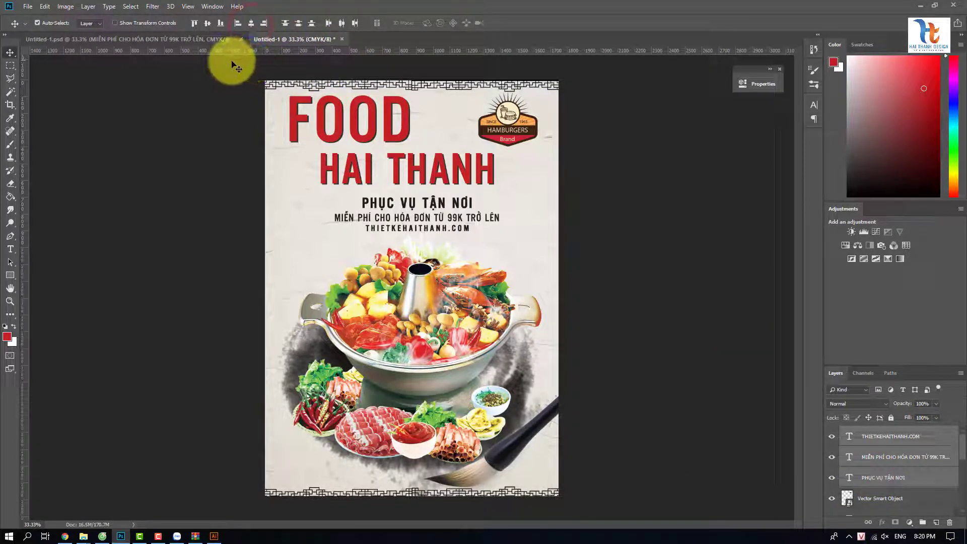
- Nudge the three centred text lines slightly down and to the left together, below the HAI THANH title
key(Down)
key(Down)
key(Down)
key(Down)
key(Down)
key(Down)
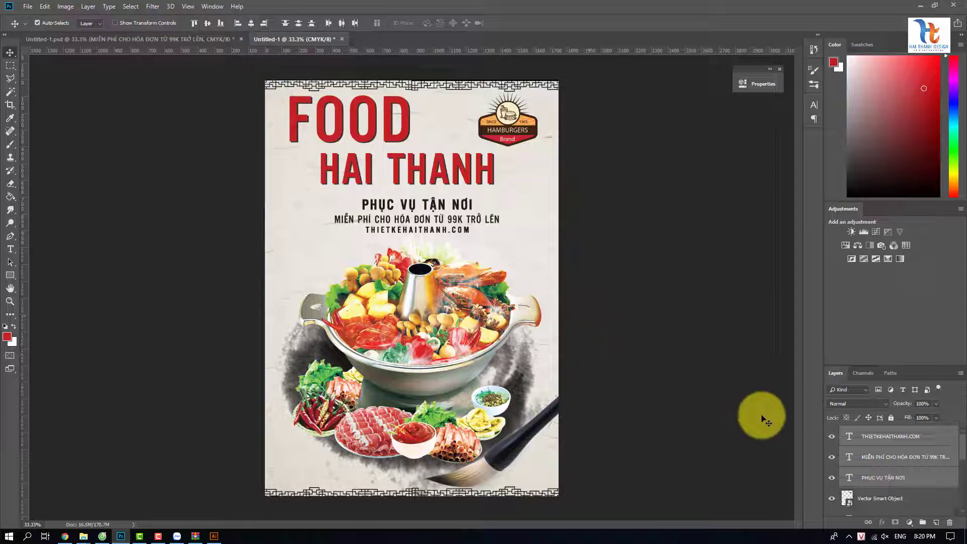
key(Left)
key(Left)
key(Left)
key(Left)
key(Left)
key(Left)
key(Left)
key(Left)
key(Left)
key(Left)
key(Left)
key(Left)
key(Left)
key(Left)
key(Left)
key(Left)
key(Left)
key(Left)
key(Left)
key(Left)
key(Left)
key(Left)
key(Left)
key(Left)
key(Left)
key(Left)
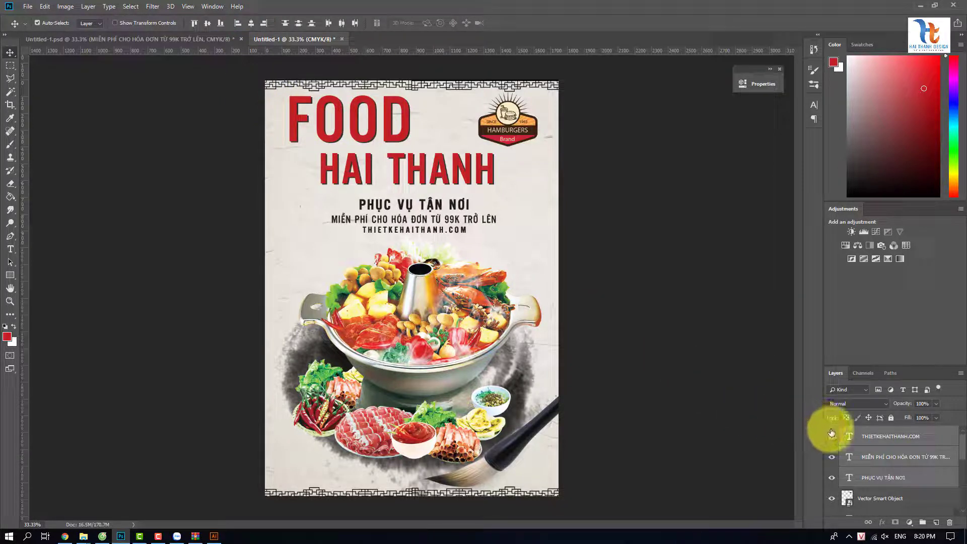
- Shift the website text slightly down to even out the spacing between the three text lines
click(895, 481)
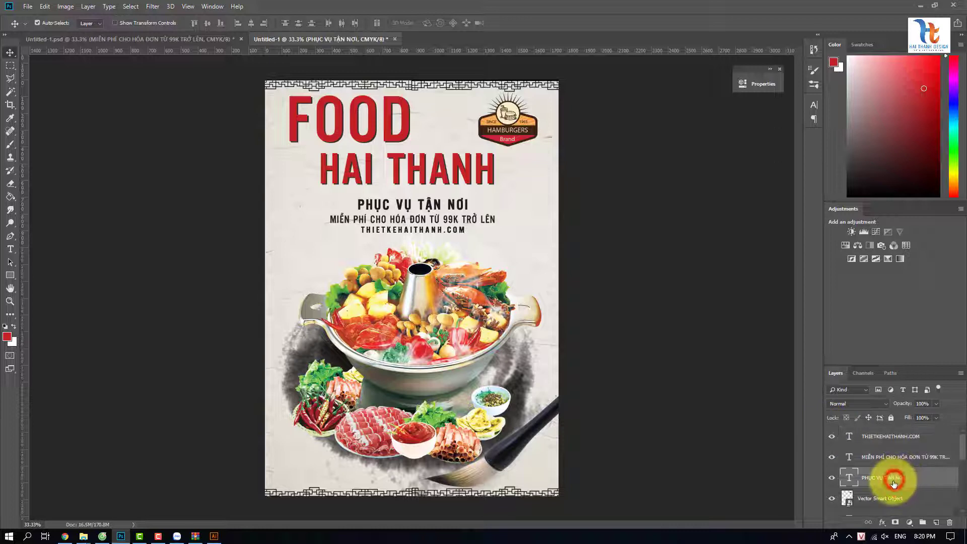
click(878, 458)
click(879, 438)
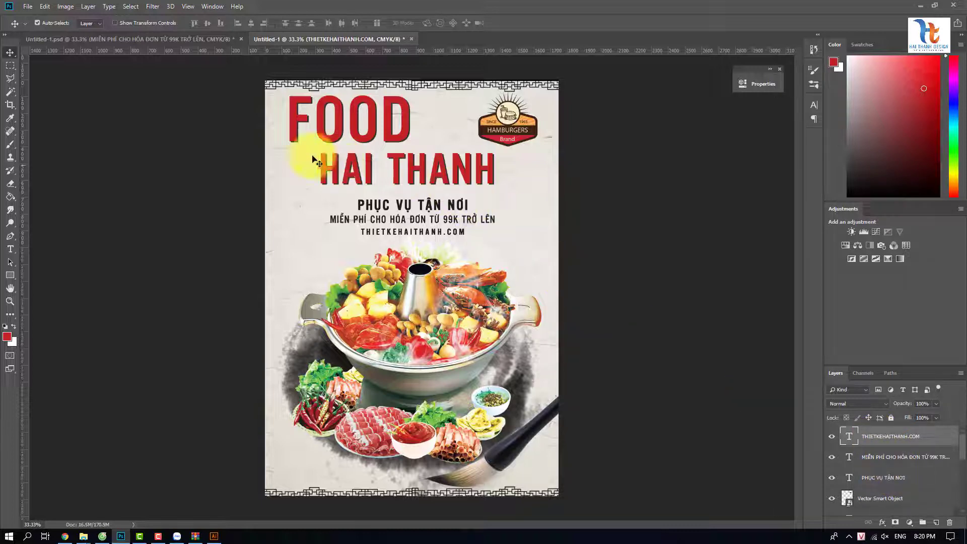
- Place the khoi smoke image as an embedded object and scale it down to 17.81%
click(27, 7)
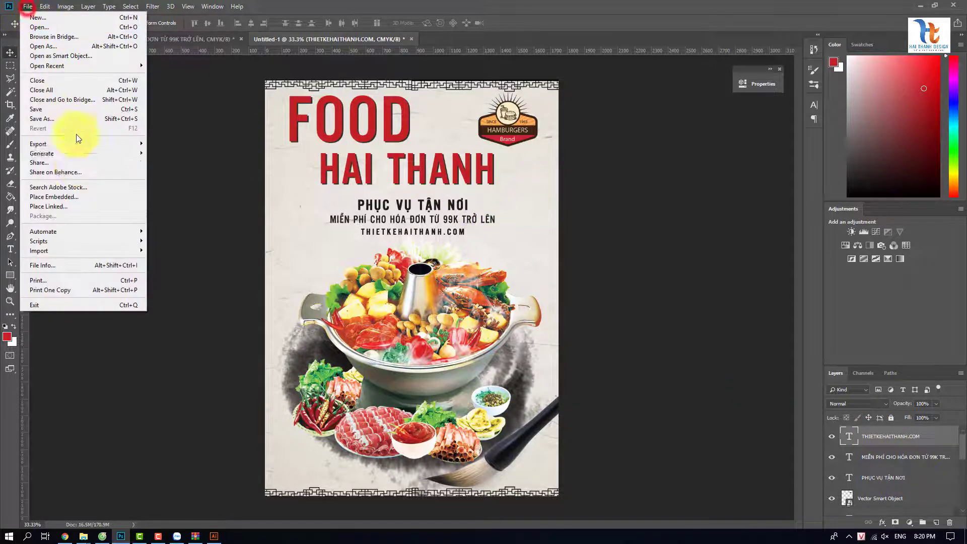
click(74, 197)
click(370, 169)
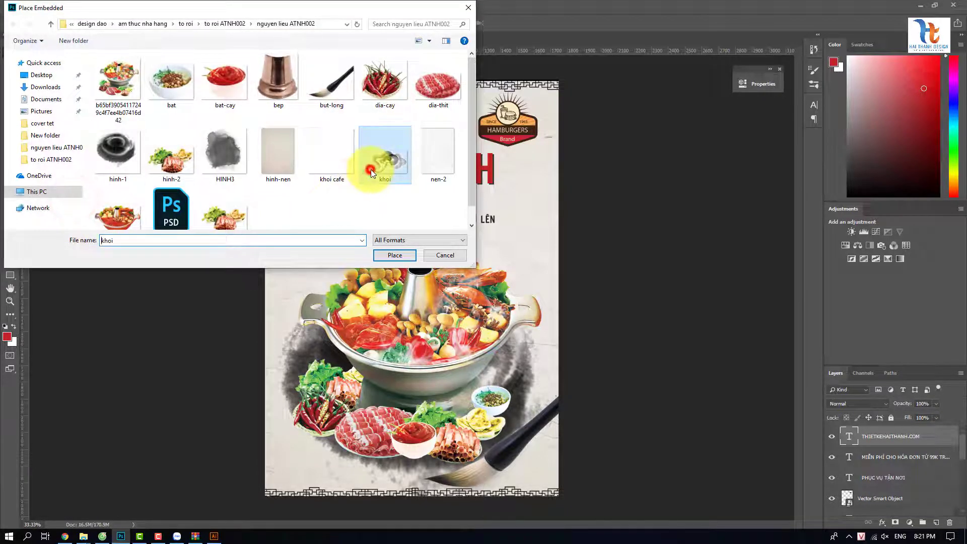
click(395, 256)
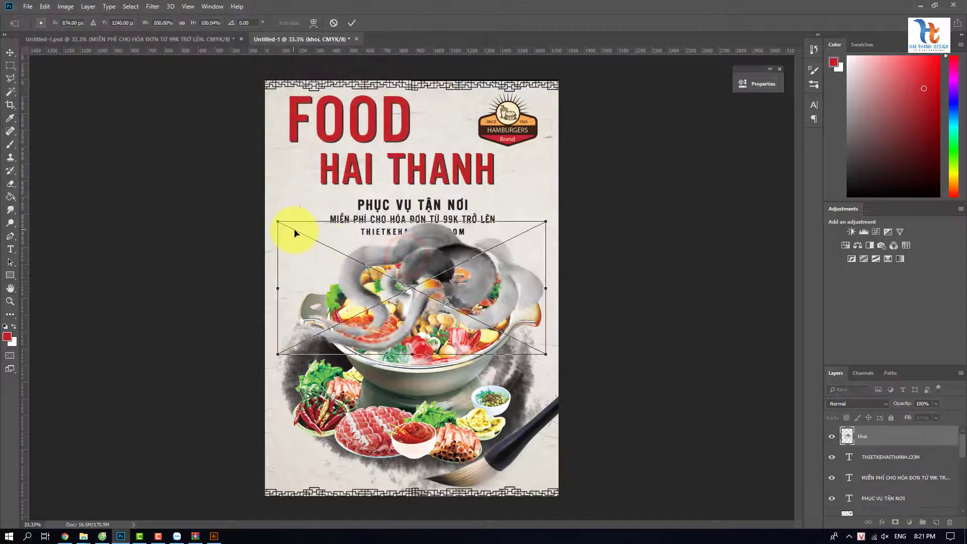
drag(278, 220, 392, 286)
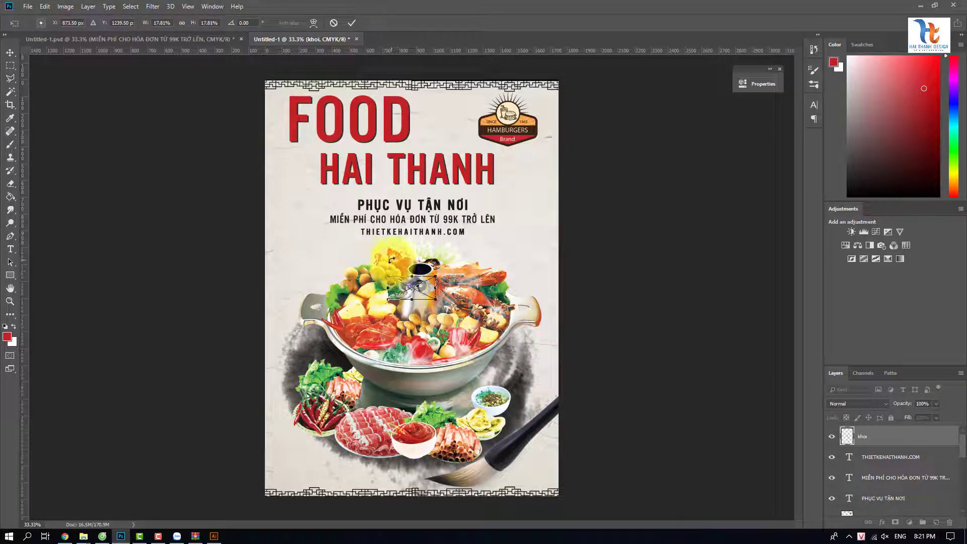
key(Return)
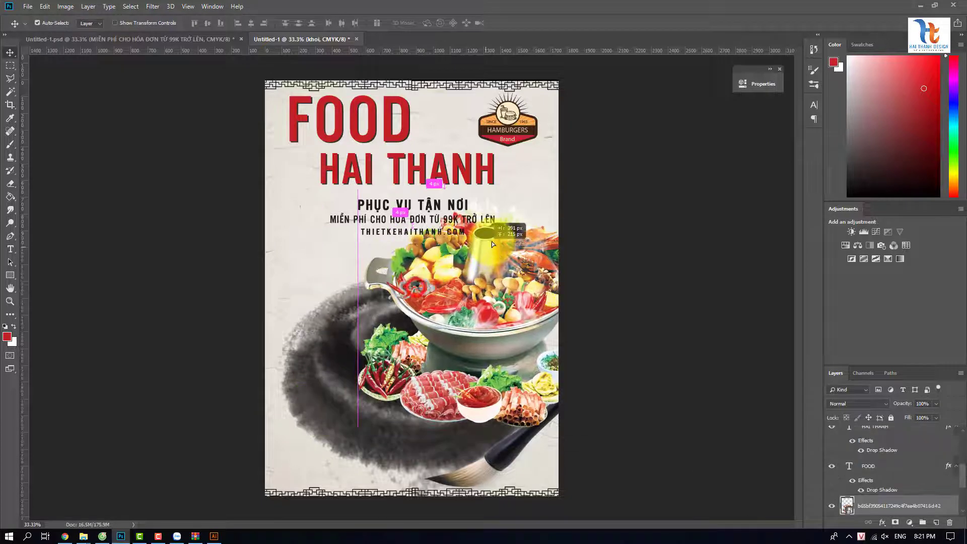
- Move the small smoke image from the hot pot to the blank area right of the taglines
click(487, 254)
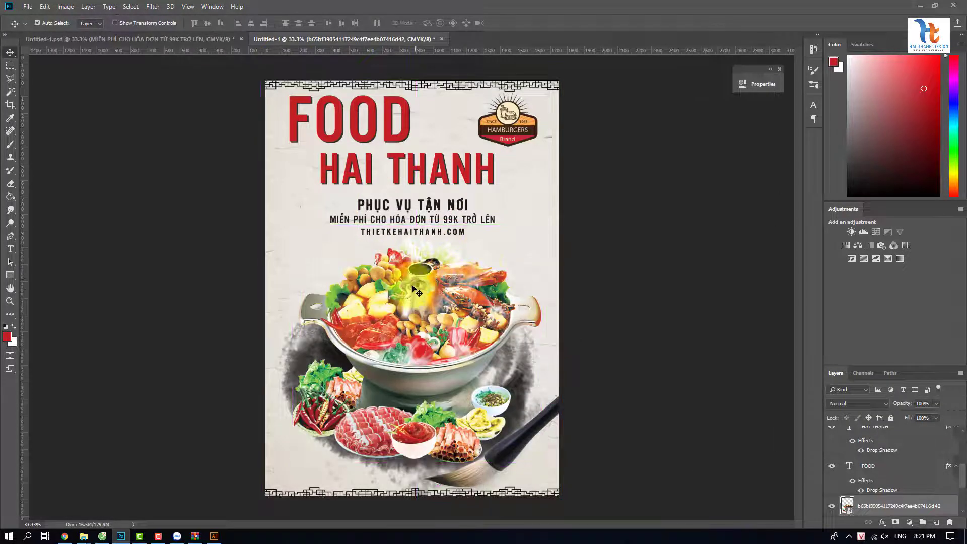
click(412, 287)
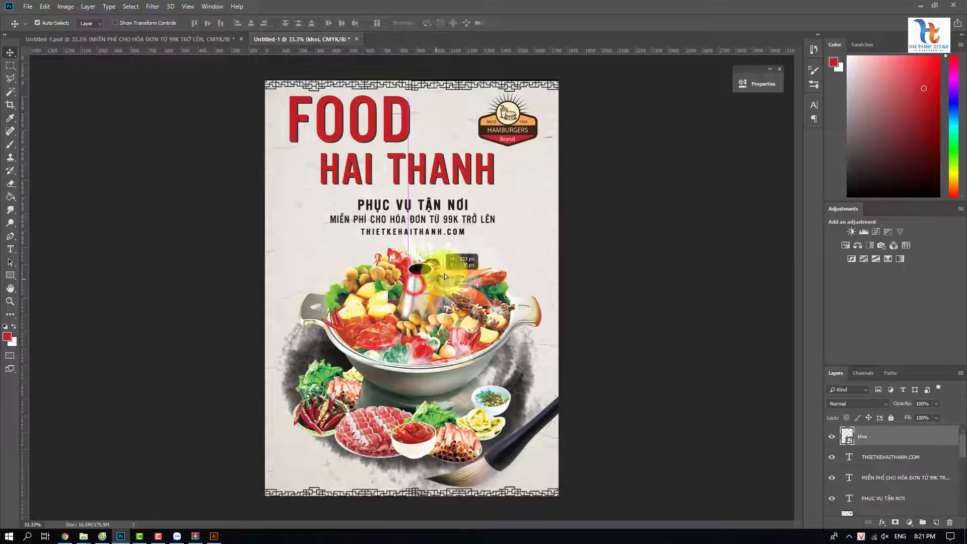
drag(446, 276, 527, 207)
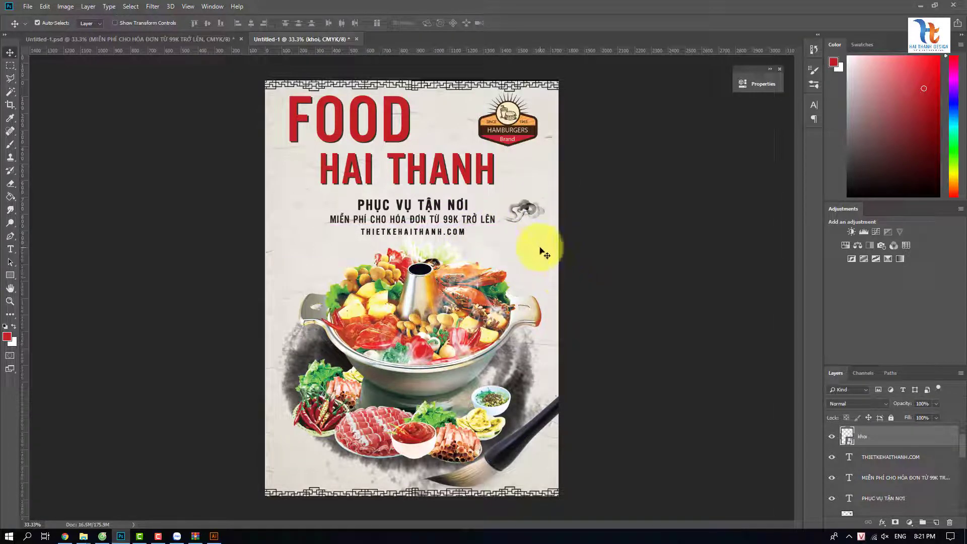
- Duplicate the smoke image, move the copy to the left of the taglines and flip it horizontally
key(ctrl+j)
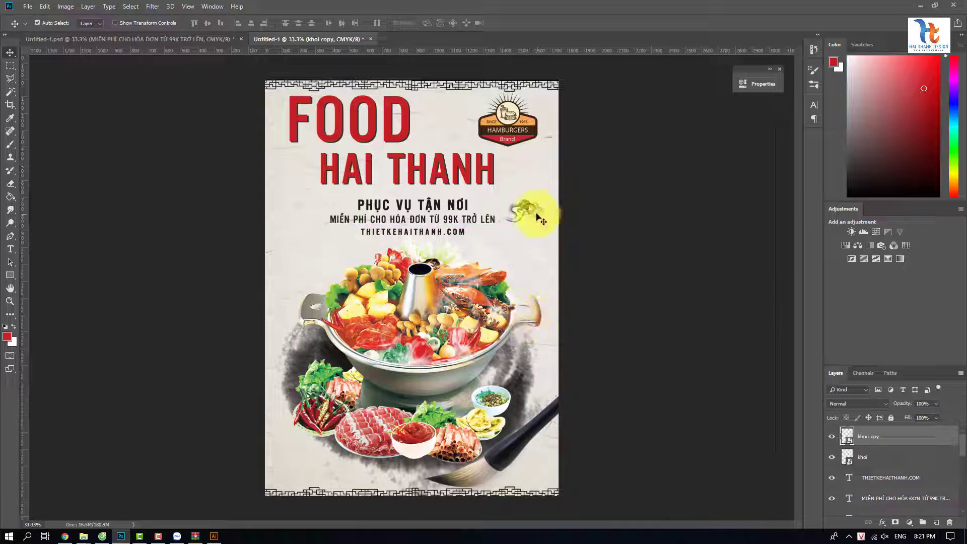
drag(524, 210, 316, 212)
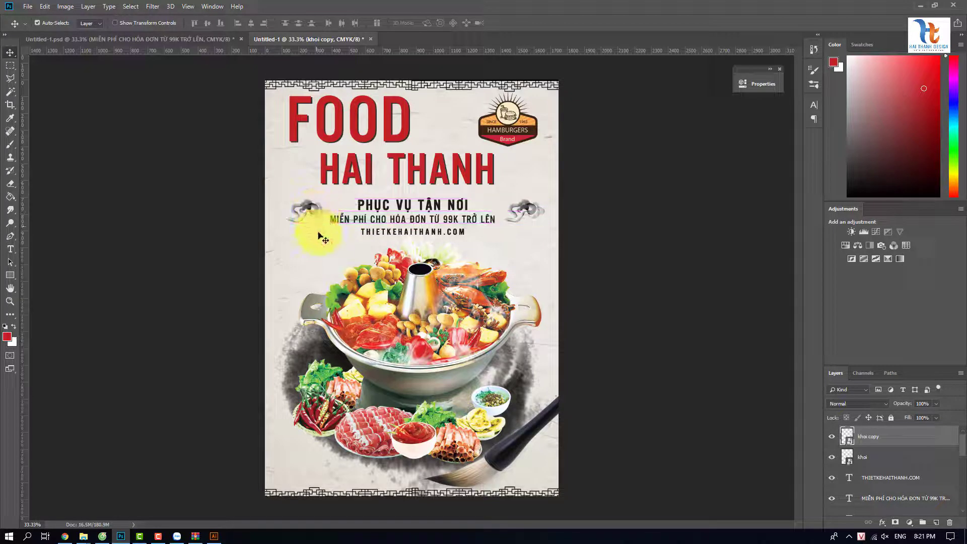
key(ctrl+t)
right_click(306, 218)
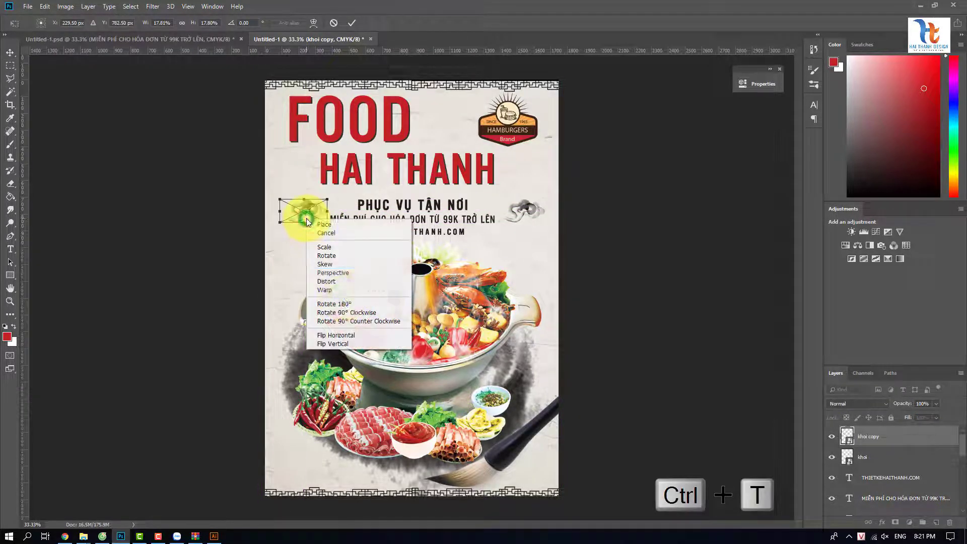
click(345, 337)
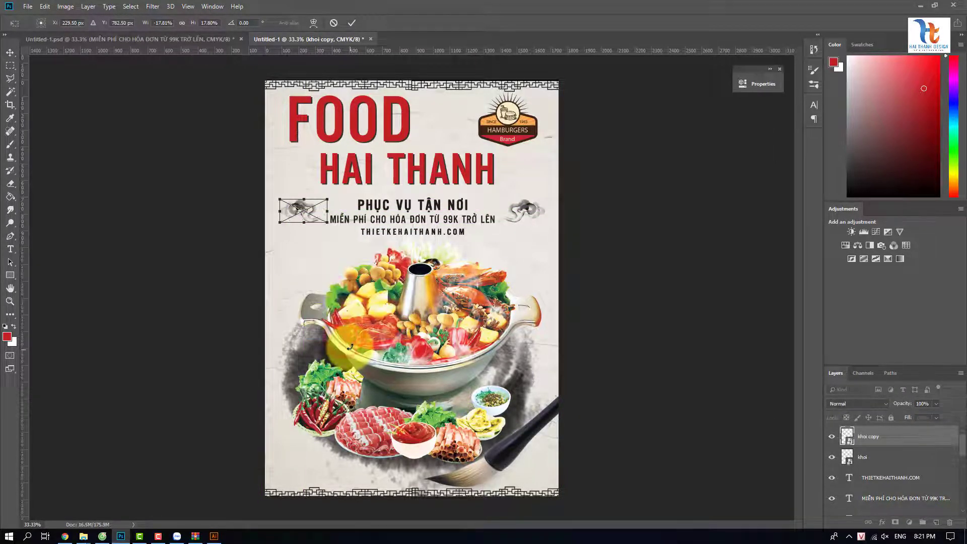
key(Return)
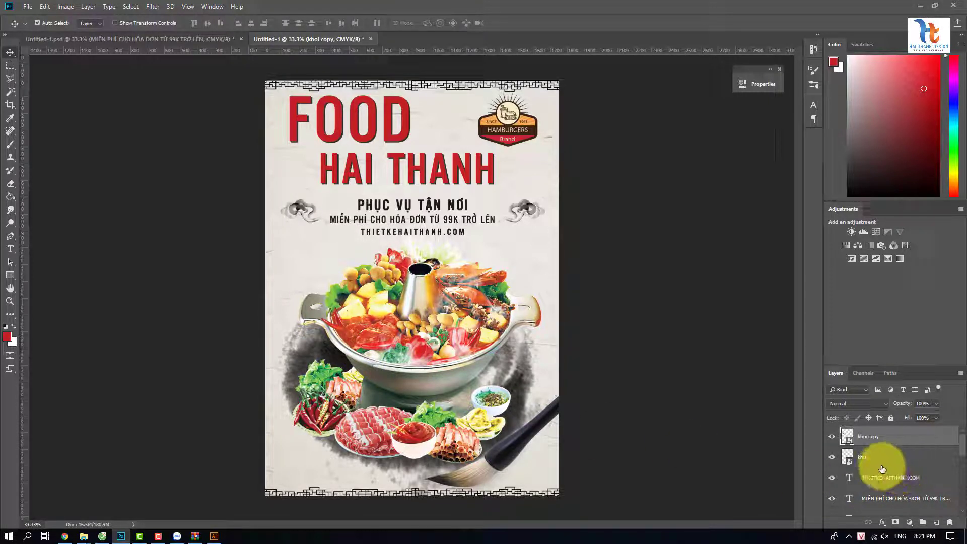
- Group all layers from khoi copy down to hinh-1 and rename the group MAT TRUOC
scroll(881, 469, down, 6)
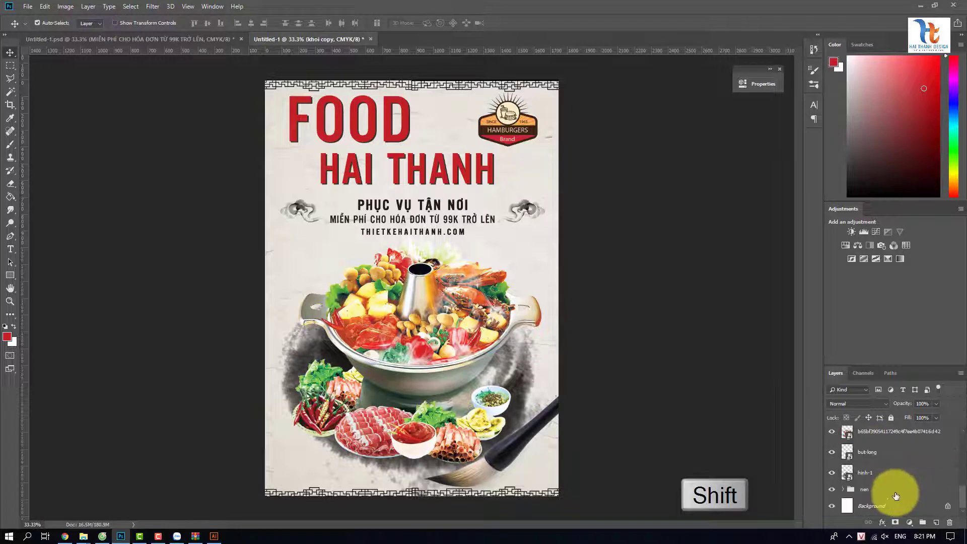
shift+click(882, 489)
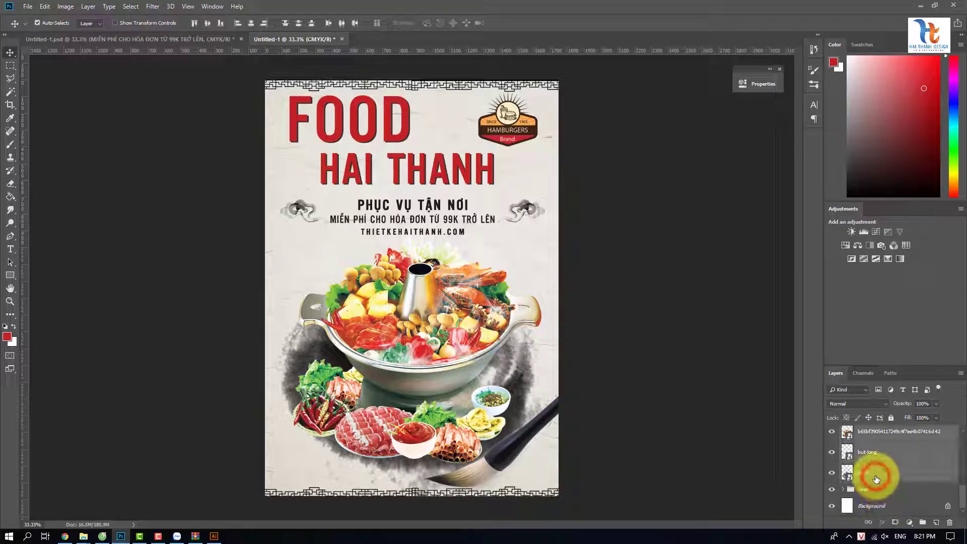
key(ctrl+g)
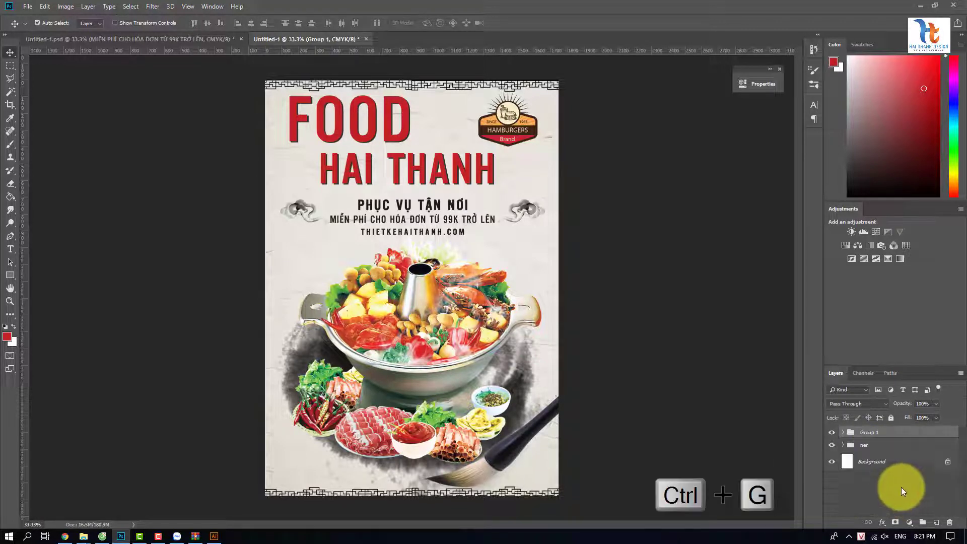
click(868, 433)
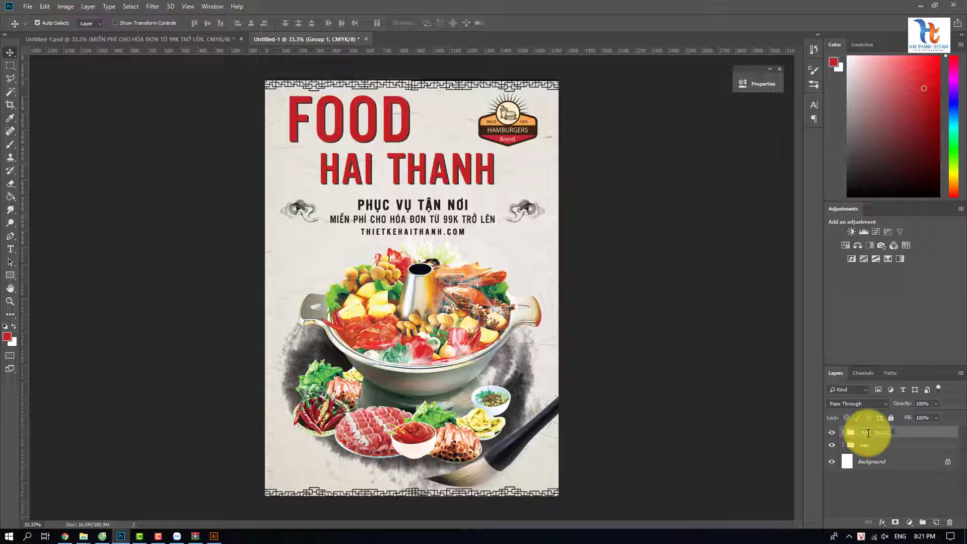
- Hide the MAT TRUOC group so that only the bordered paper background is shown
click(831, 434)
click(832, 433)
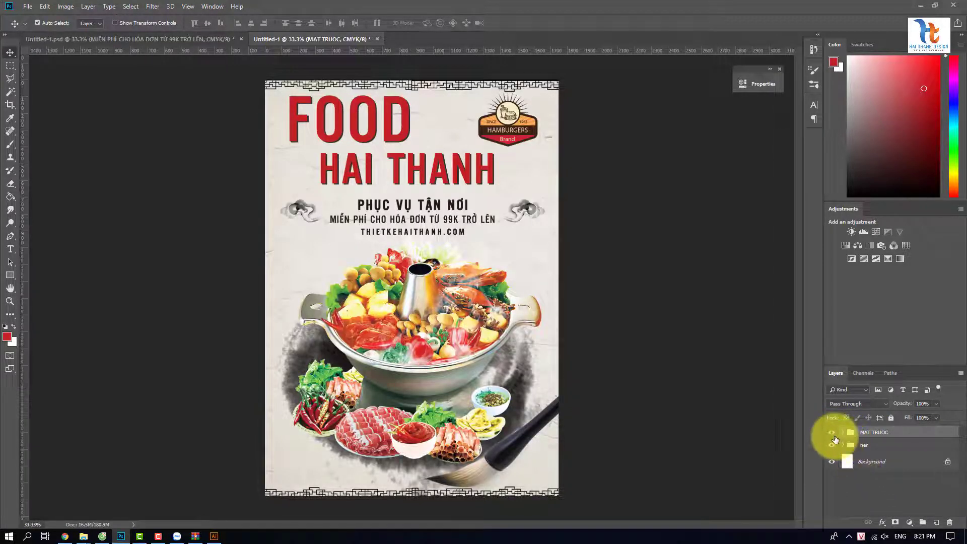
click(834, 436)
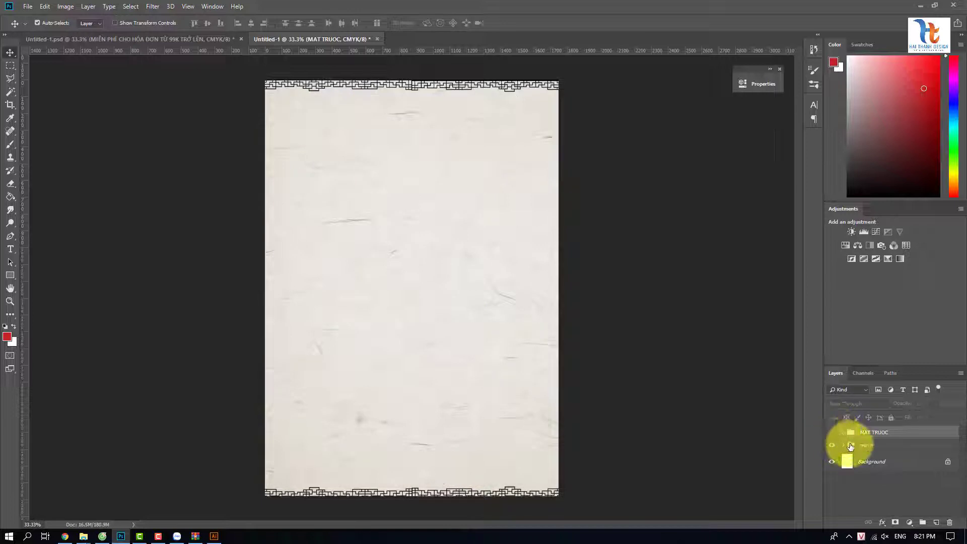
- Place the hinh-2 food image as an embedded object, enlarged past the page width, in the flyer's lower-right corner
click(29, 7)
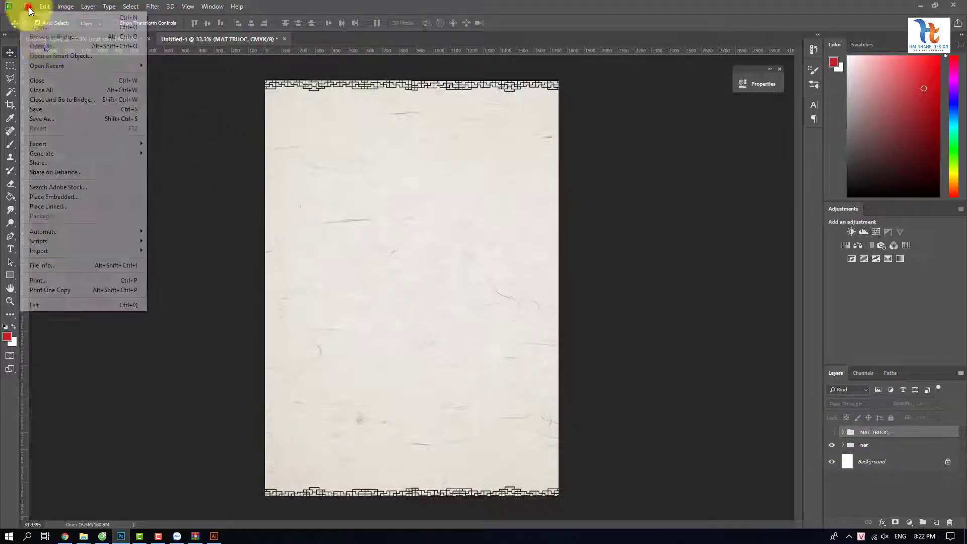
click(77, 198)
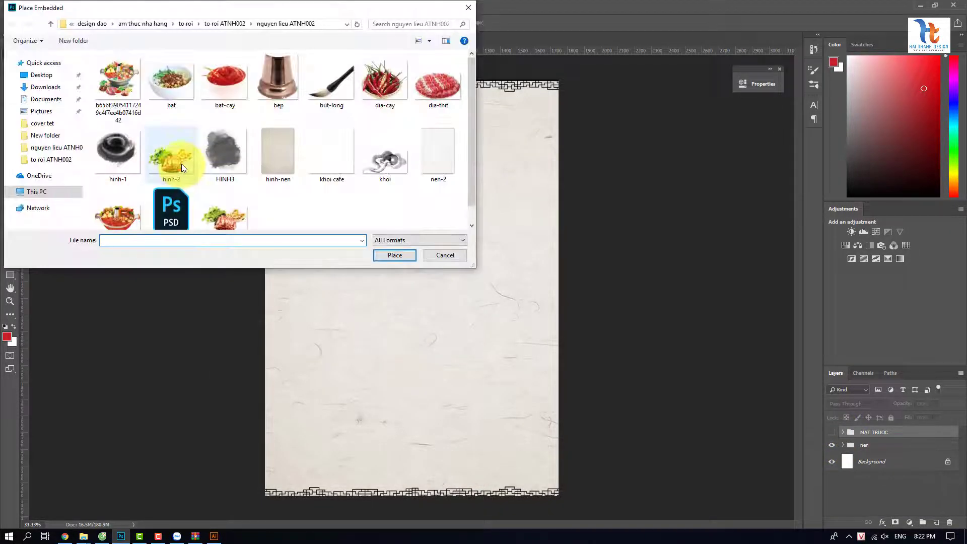
click(176, 160)
click(395, 257)
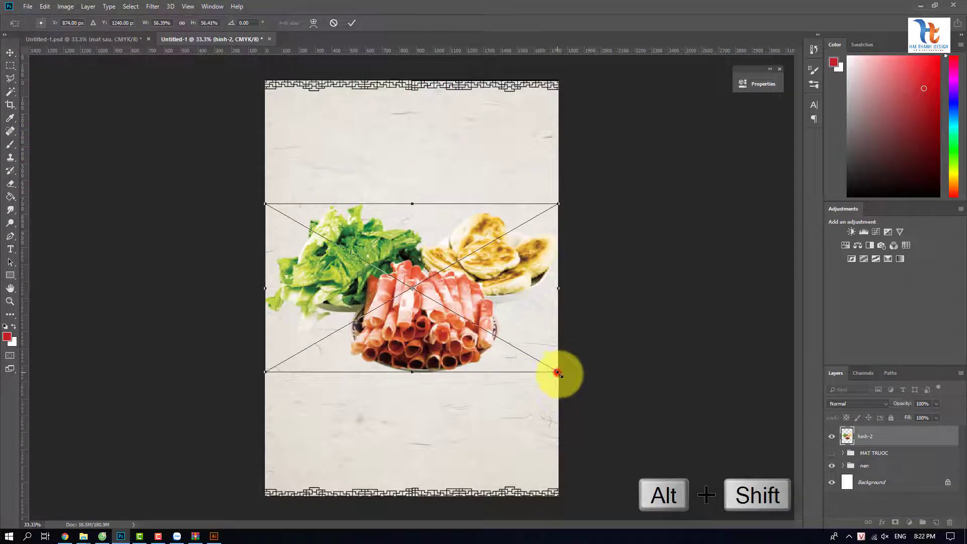
drag(558, 373, 584, 386)
key(Return)
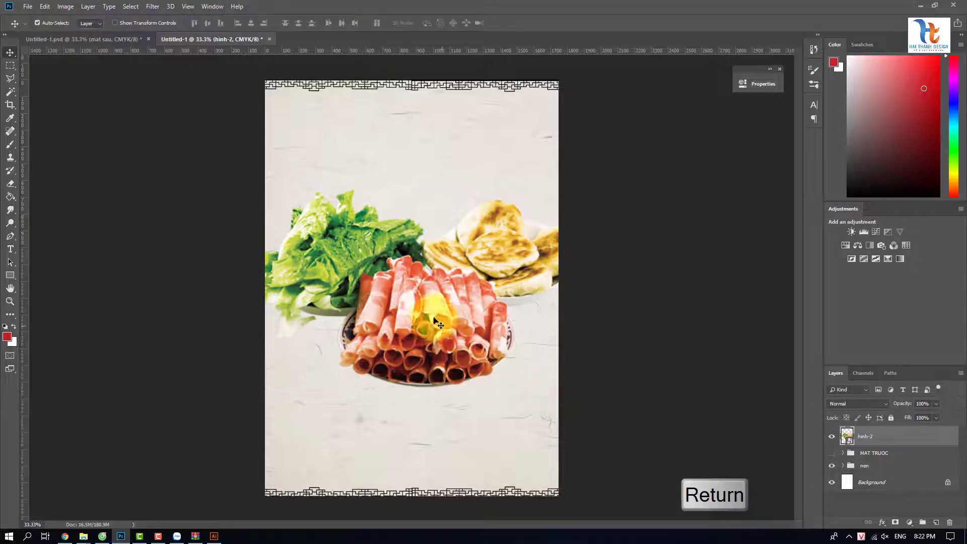
drag(431, 312, 542, 411)
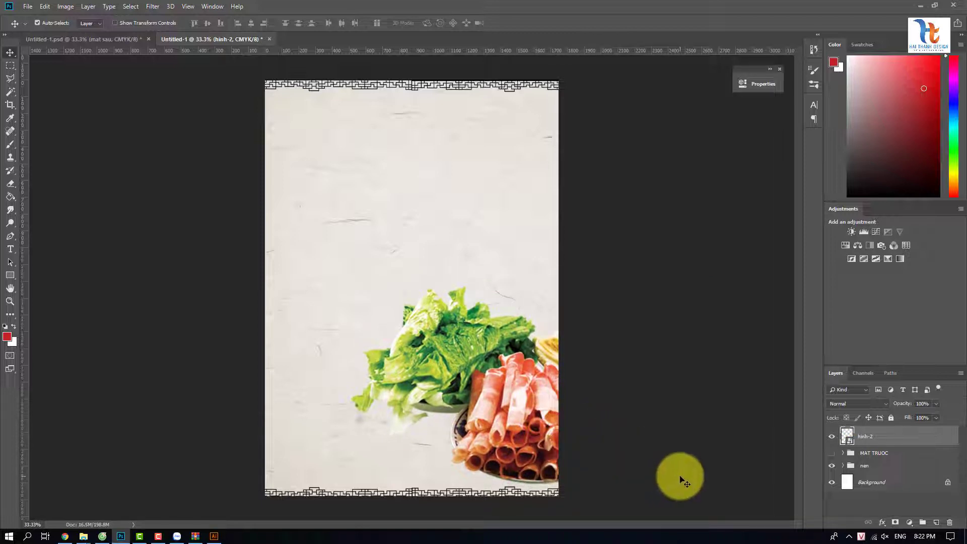
- Add a layer mask to the hinh-2 food image
click(896, 524)
scroll(396, 402, up, 2)
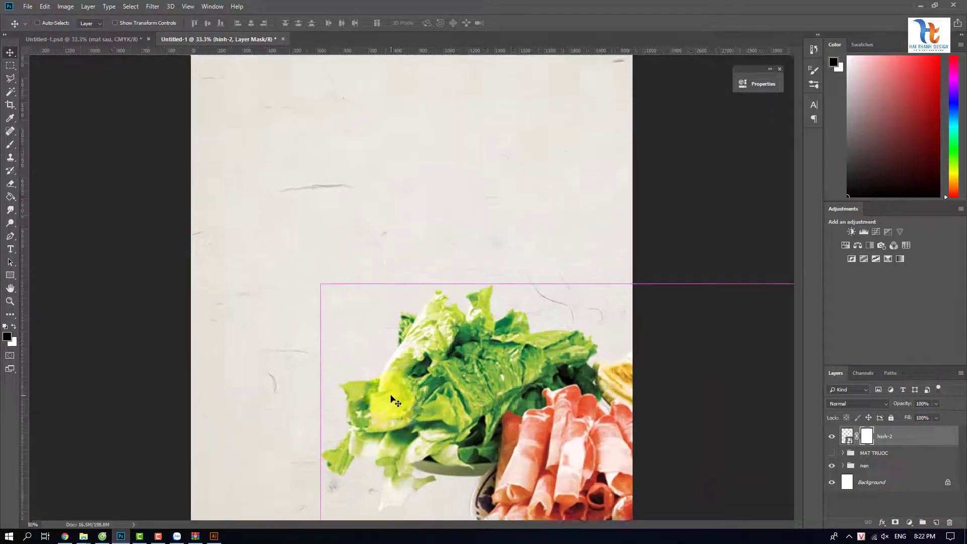
scroll(517, 332, down, 2)
scroll(516, 332, down, 2)
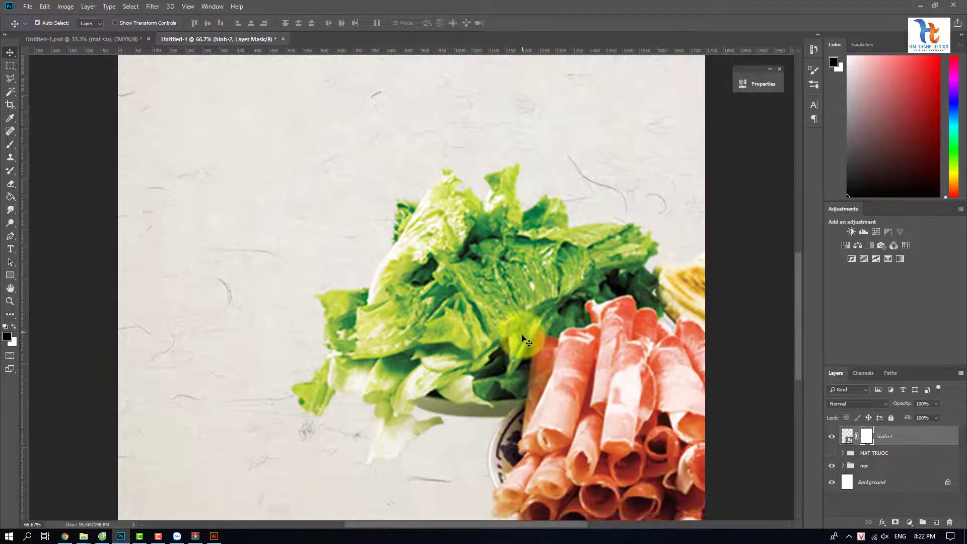
scroll(499, 315, down, 2)
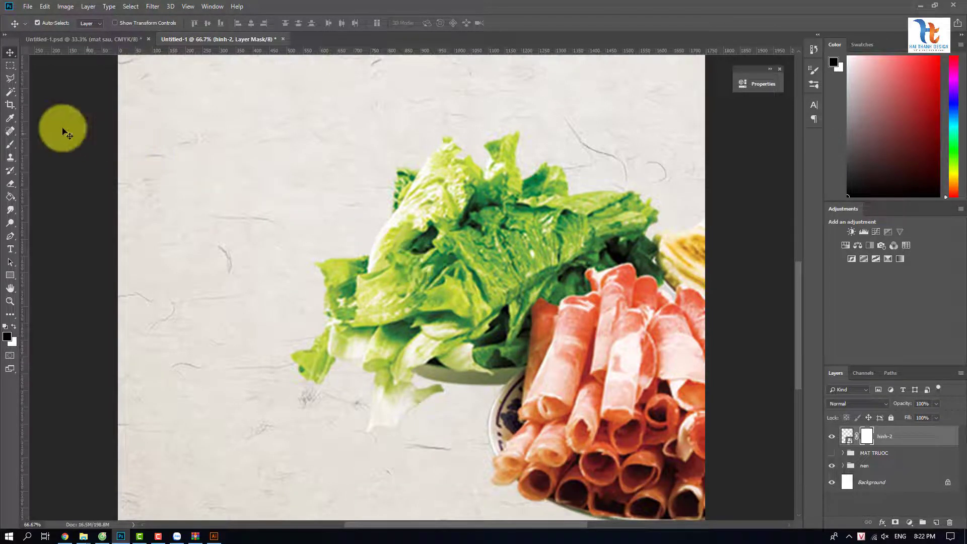
- Mask out the lettuce beside the meat rolls on the hinh-2 mask with a soft 124 px black brush
key(b)
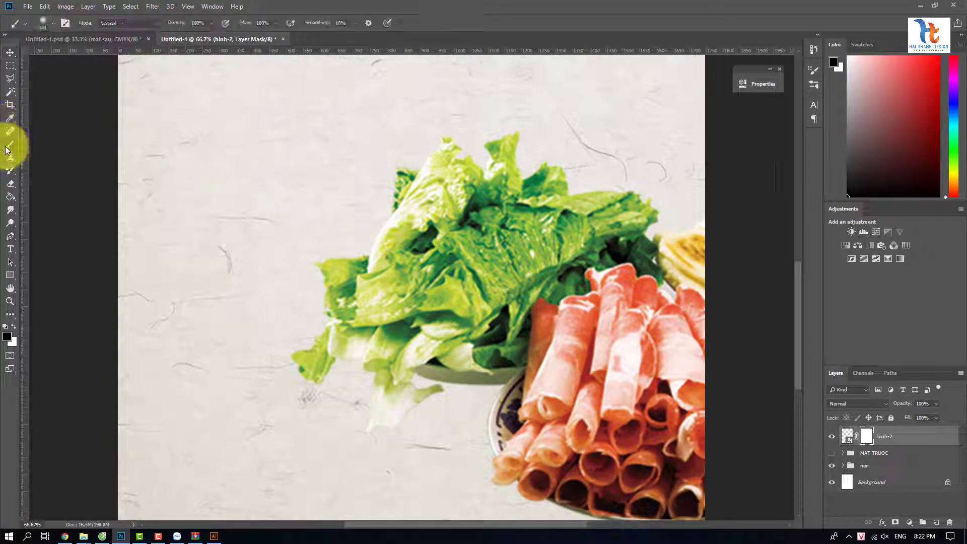
drag(6, 149, 43, 147)
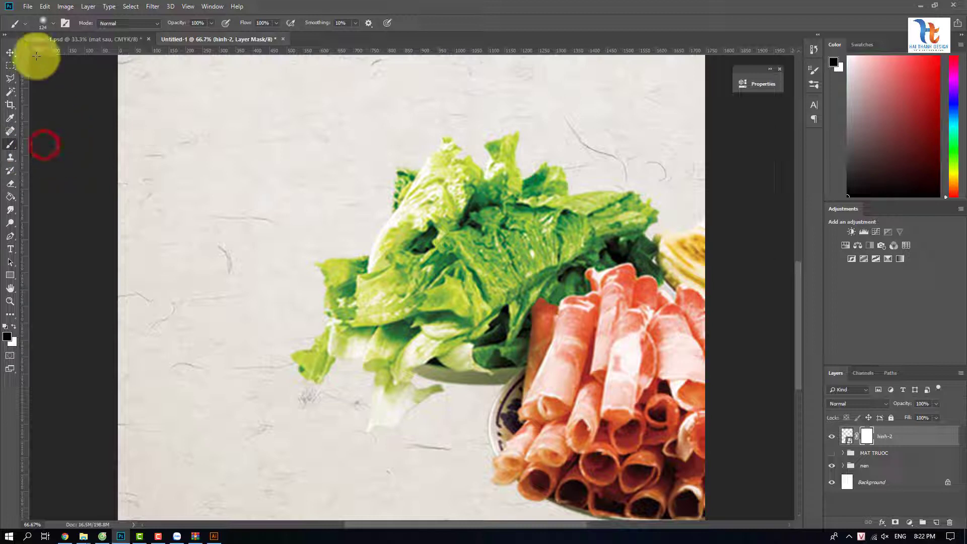
click(371, 305)
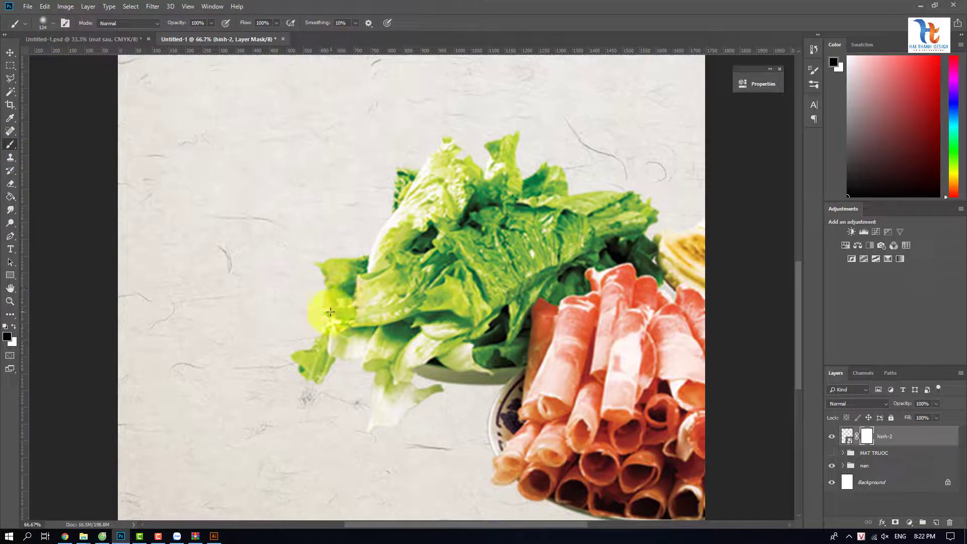
click(6, 337)
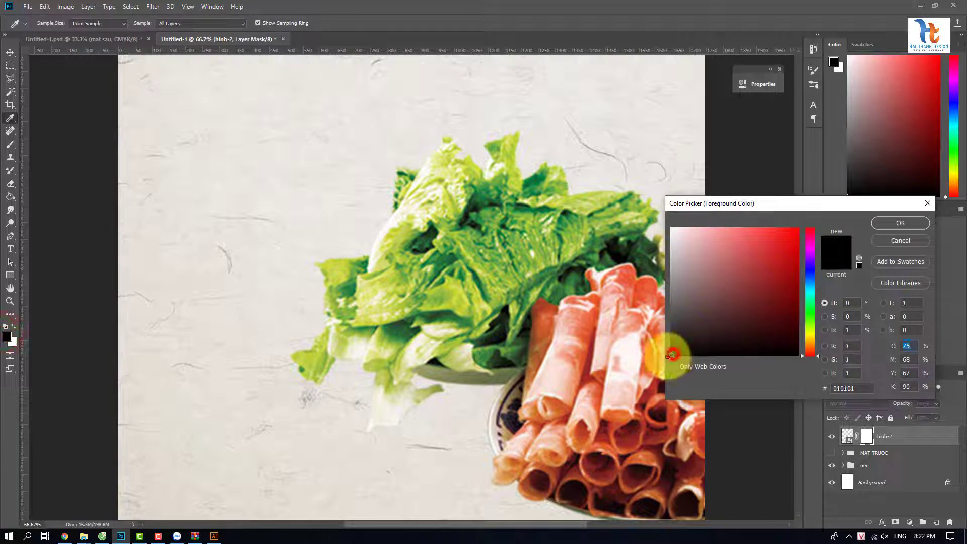
click(885, 223)
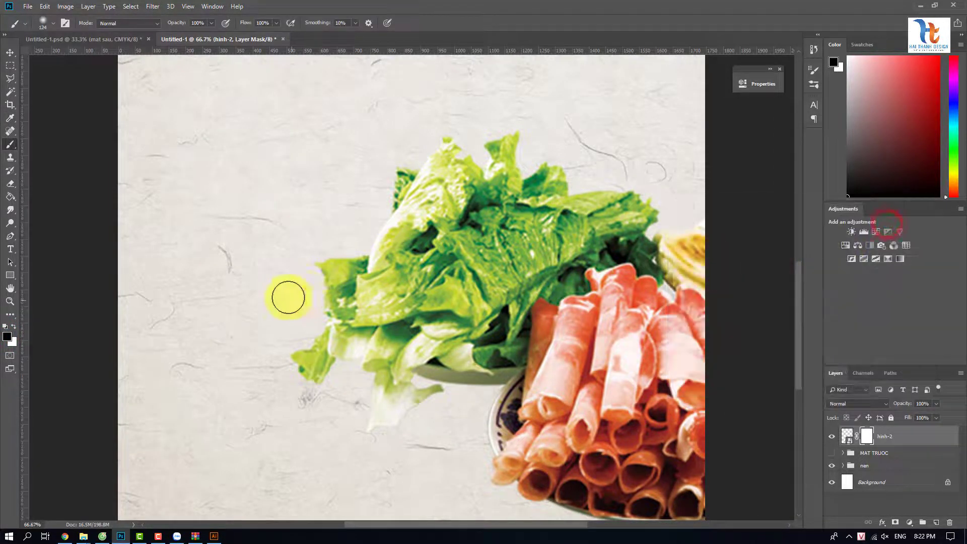
mouse_move(323, 280)
mouse_down()
mouse_move(319, 326)
mouse_move(375, 239)
mouse_move(318, 303)
mouse_move(330, 356)
mouse_move(300, 341)
mouse_move(422, 189)
mouse_move(492, 156)
mouse_move(512, 222)
mouse_move(440, 397)
mouse_move(470, 381)
mouse_move(635, 195)
mouse_move(533, 282)
mouse_up()
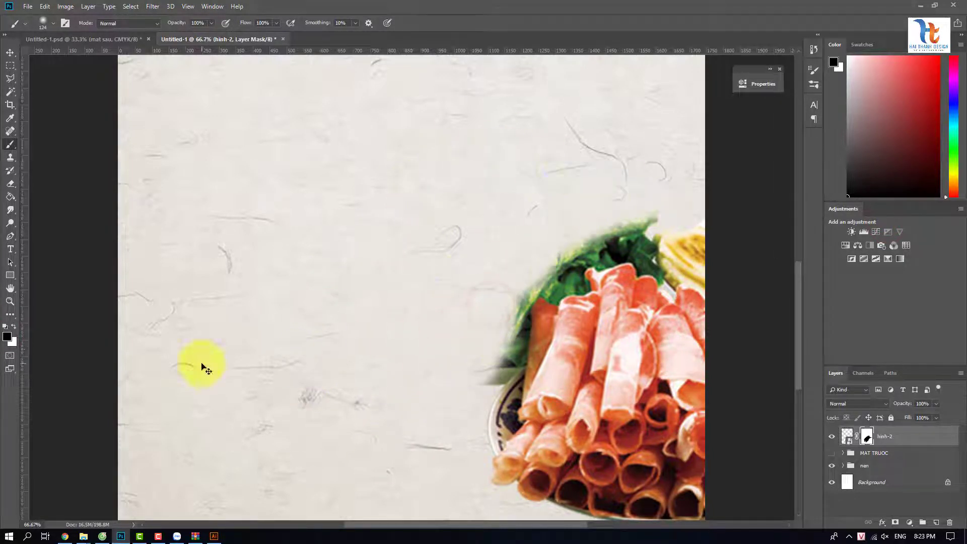
- Mask out more of the leftover greens along the upper-left edge of the meat rolls
key(ctrl+plus)
key(ctrl+plus)
scroll(222, 359, right, 5)
scroll(227, 357, down, 4)
drag(370, 336, 469, 144)
drag(608, 98, 538, 176)
drag(486, 145, 554, 103)
drag(516, 287, 386, 423)
mouse_move(406, 205)
mouse_down()
mouse_move(462, 178)
mouse_move(496, 198)
mouse_move(284, 349)
mouse_up()
- Set the brush size to 32 px and mask out the green fringe around the leftmost meat rolls down to the plate rim
click(53, 23)
click(68, 56)
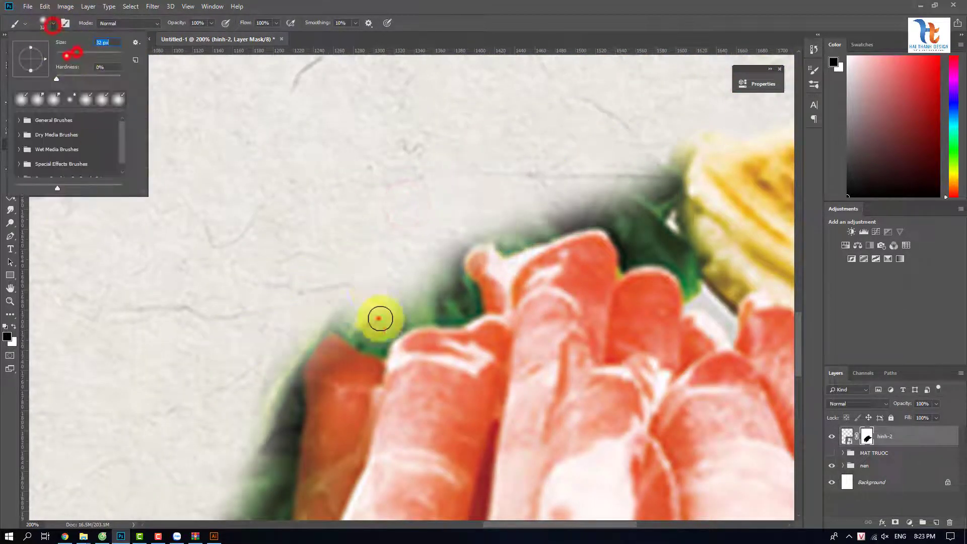
mouse_move(379, 318)
mouse_down()
mouse_move(451, 318)
mouse_move(432, 280)
mouse_move(554, 220)
mouse_move(471, 292)
mouse_move(296, 398)
mouse_move(281, 459)
mouse_up()
scroll(259, 334, down, 4)
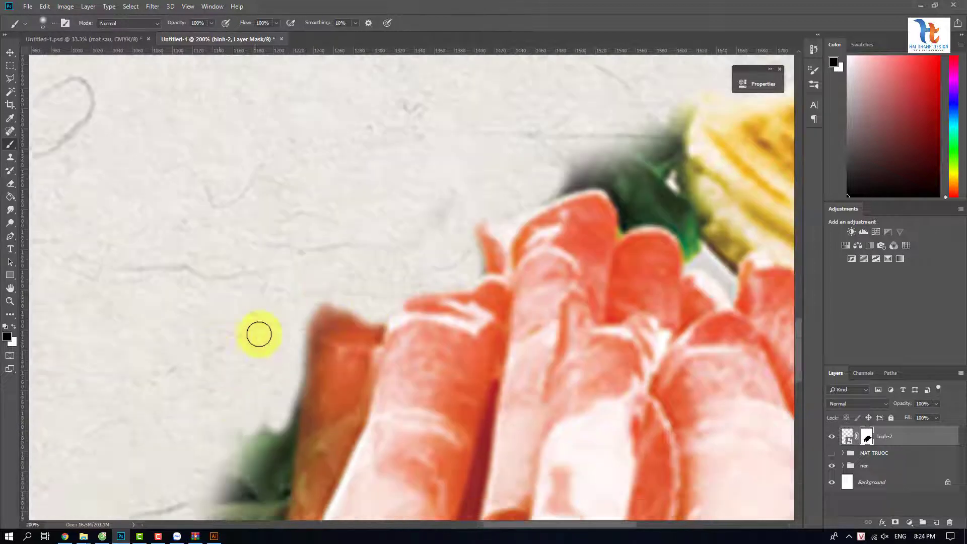
mouse_move(248, 287)
mouse_down()
mouse_move(233, 361)
mouse_move(291, 252)
mouse_move(282, 328)
mouse_move(182, 324)
mouse_up()
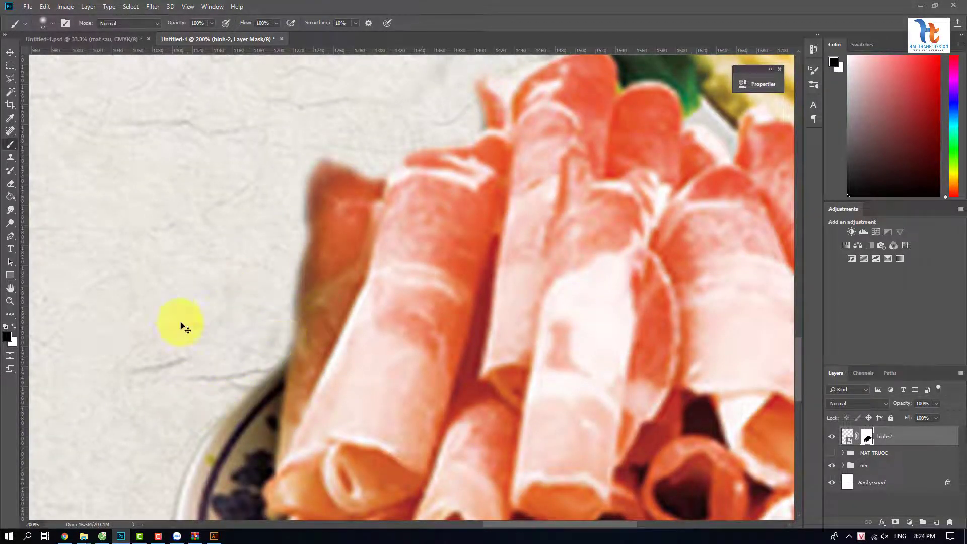
- Mask out the remaining dark greens between the top of the meat rolls and the yellow food
scroll(303, 297, up, 4)
scroll(303, 297, right, 4)
mouse_move(385, 243)
mouse_down()
mouse_move(480, 210)
mouse_move(489, 315)
mouse_move(383, 268)
mouse_move(460, 225)
mouse_move(467, 243)
mouse_up()
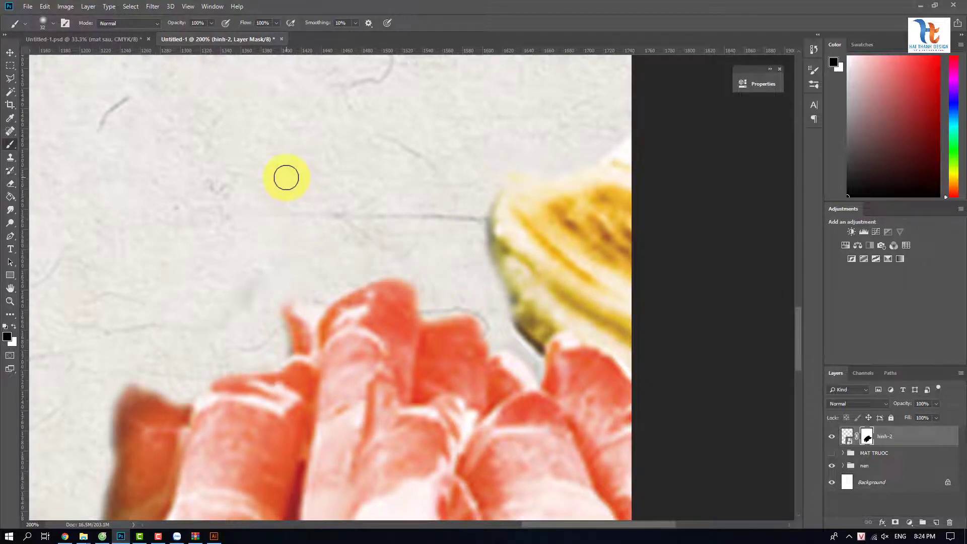
key(ctrl+0)
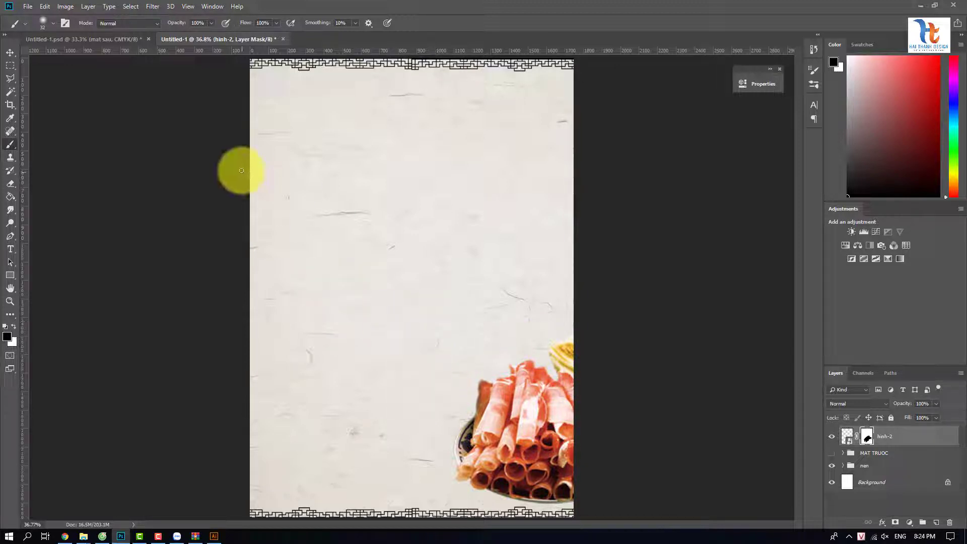
- Place the HINH3 ink blot as an embedded object, scaled down to about 11.5% in the middle of the page
click(27, 5)
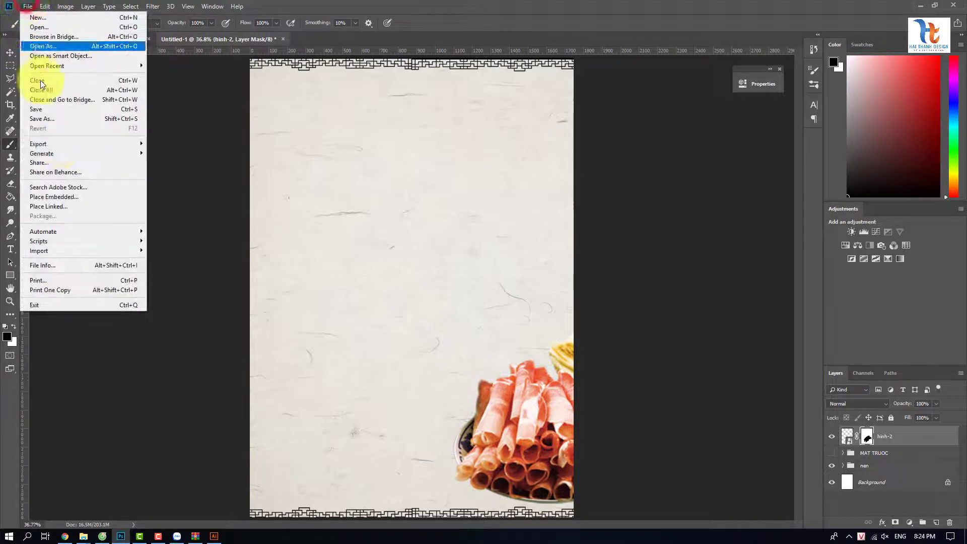
click(56, 198)
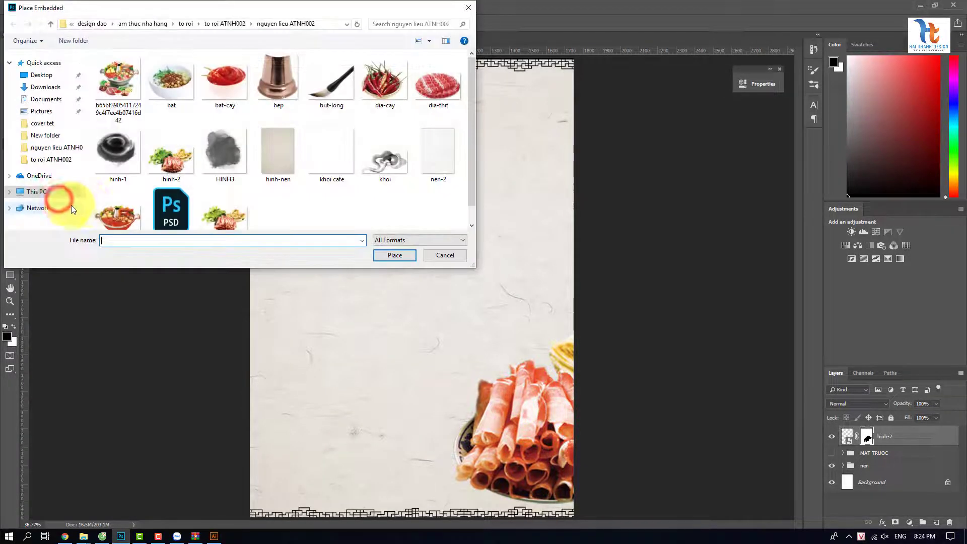
click(225, 154)
click(393, 257)
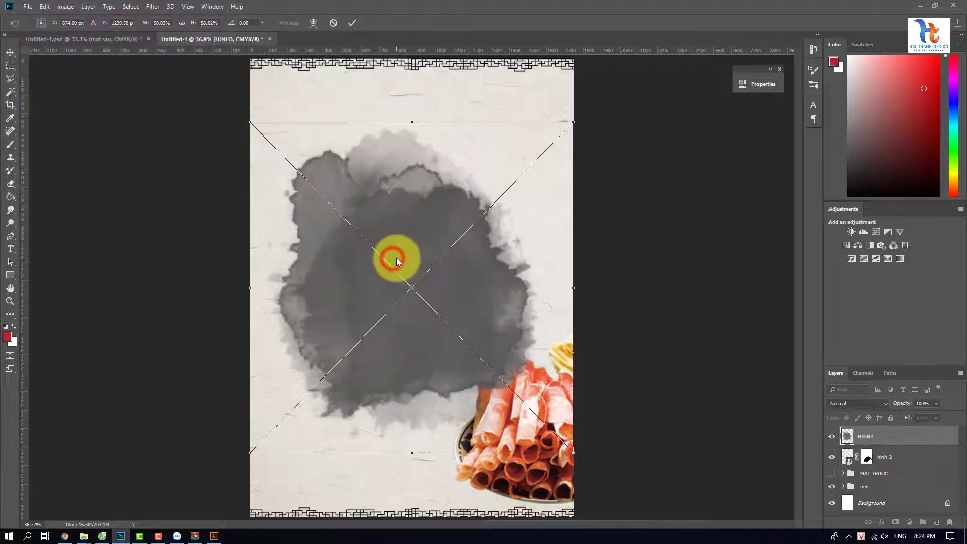
drag(251, 123, 386, 250)
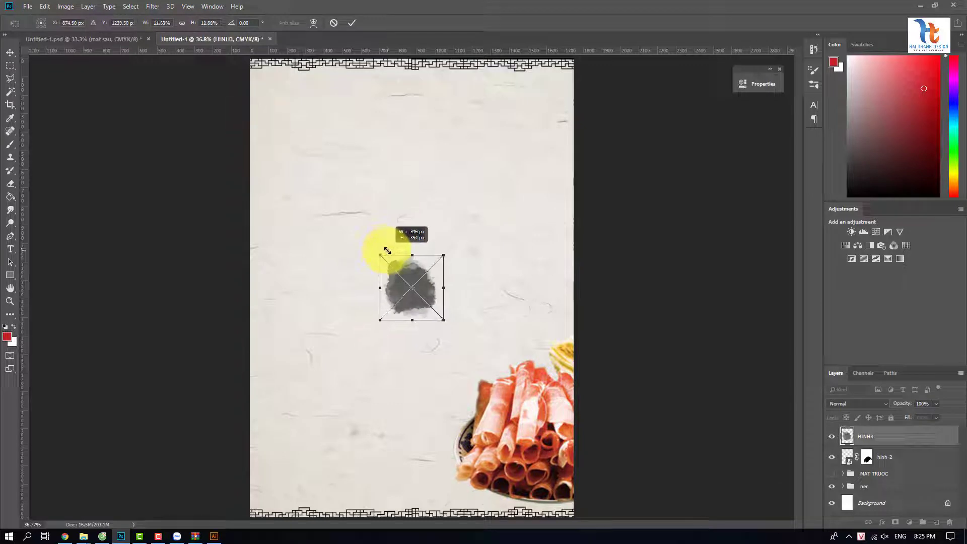
key(Return)
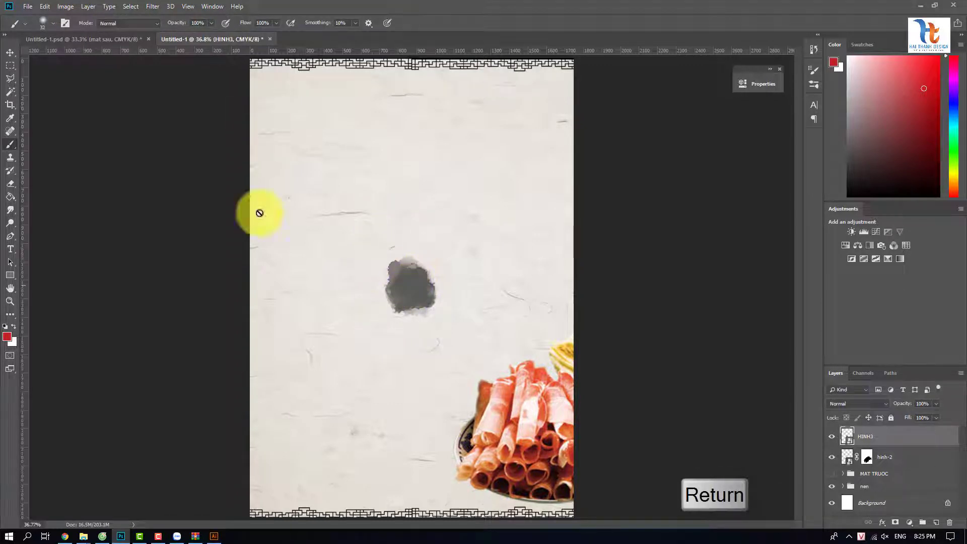
- Move the ink blot to the flyer's upper-right corner and enlarge it to about 17%
click(12, 54)
drag(423, 304, 506, 139)
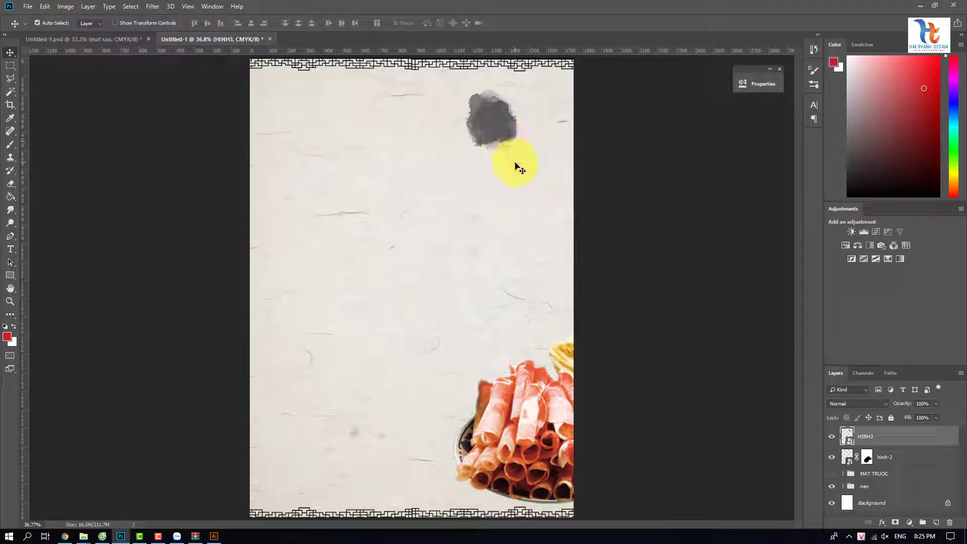
key(ctrl+t)
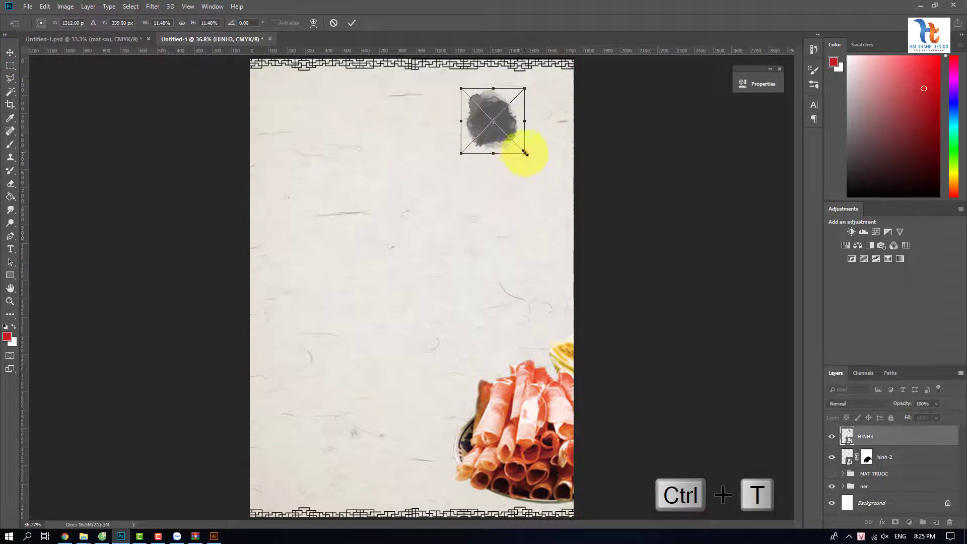
drag(525, 152, 538, 169)
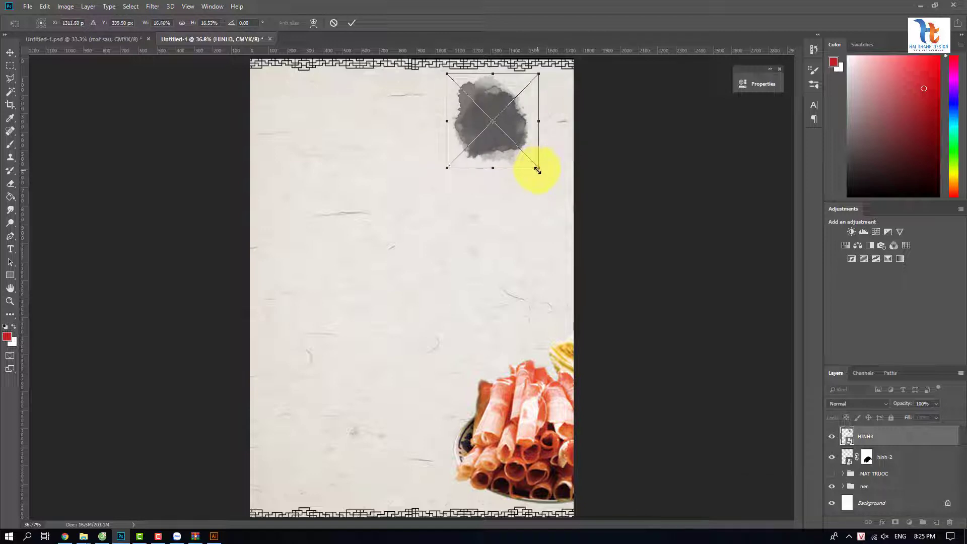
key(Return)
drag(488, 117, 499, 128)
- Add the text THỰC on the ink blot in UTM Alter Gothic and set its tracking to 0
click(11, 247)
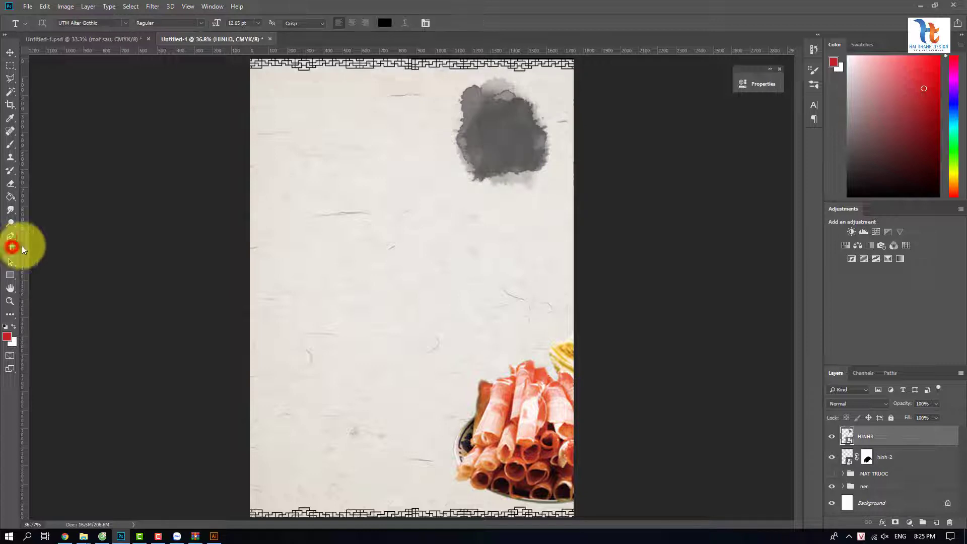
click(480, 124)
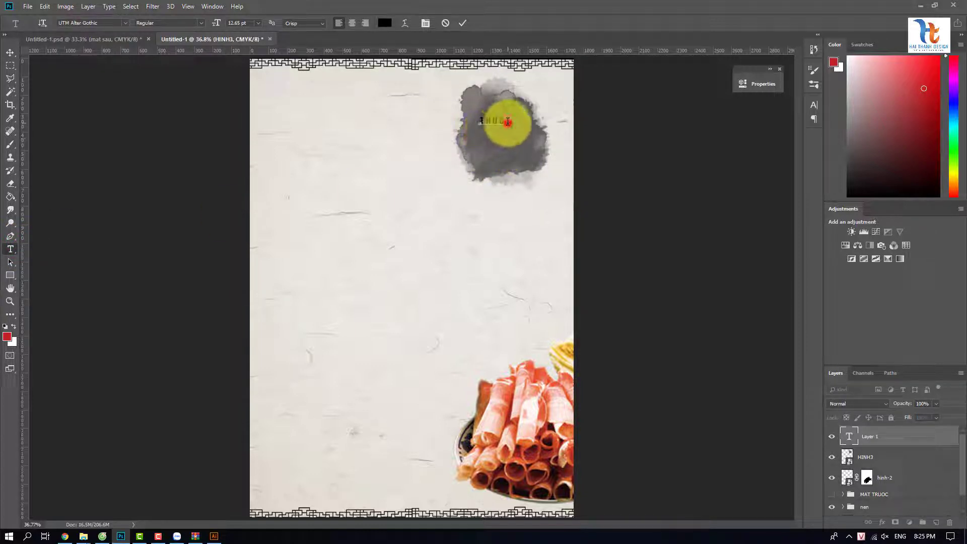
drag(508, 121, 503, 121)
click(814, 105)
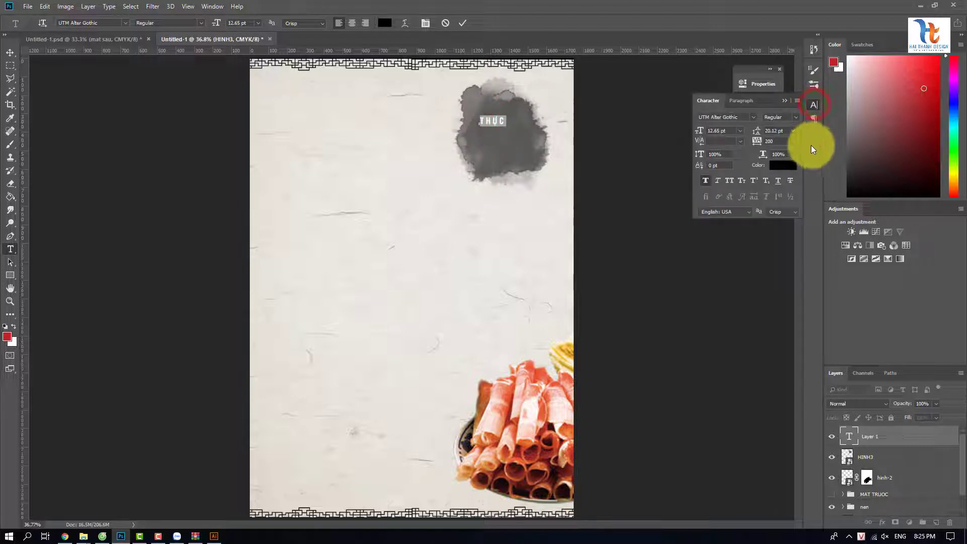
click(795, 141)
click(784, 201)
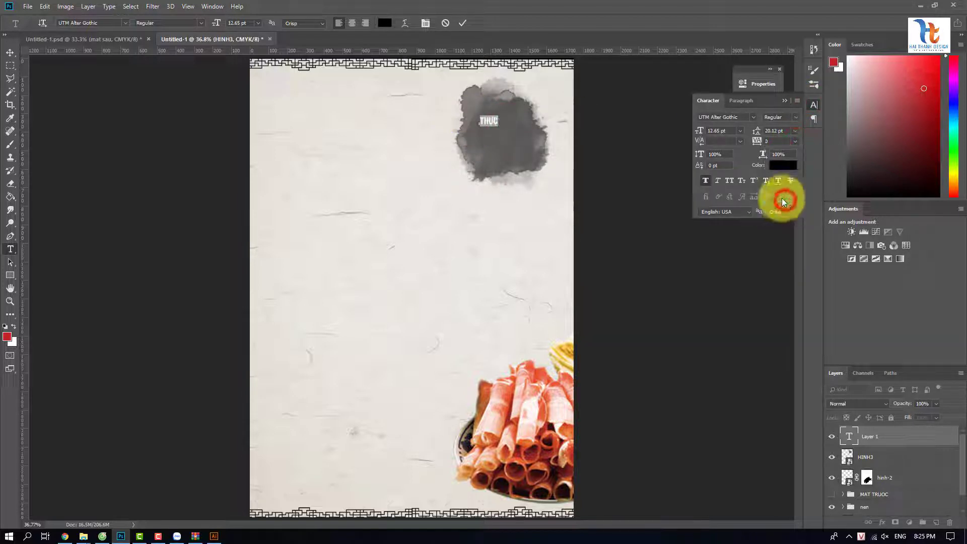
- Set the THỰC text to 15 pt and colour it white (ffffff)
click(716, 132)
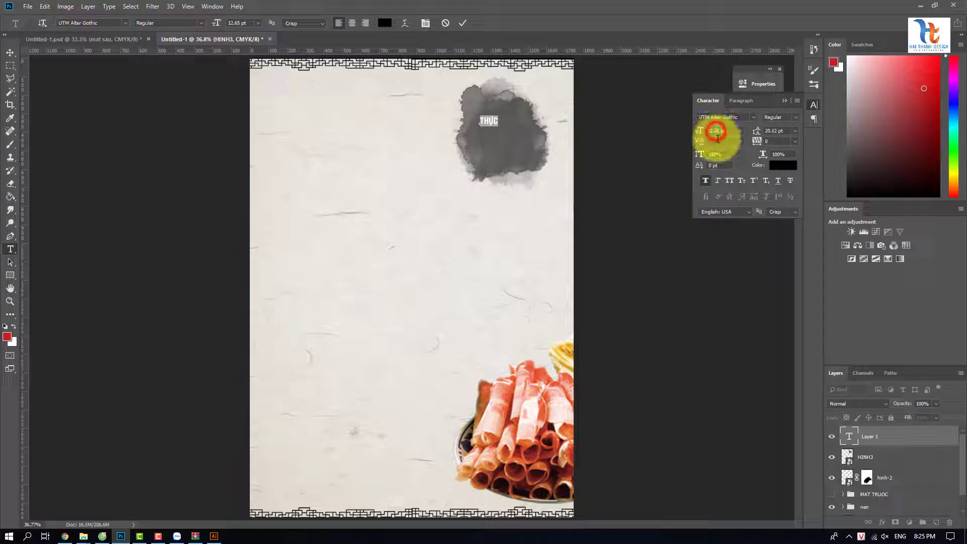
key(Up)
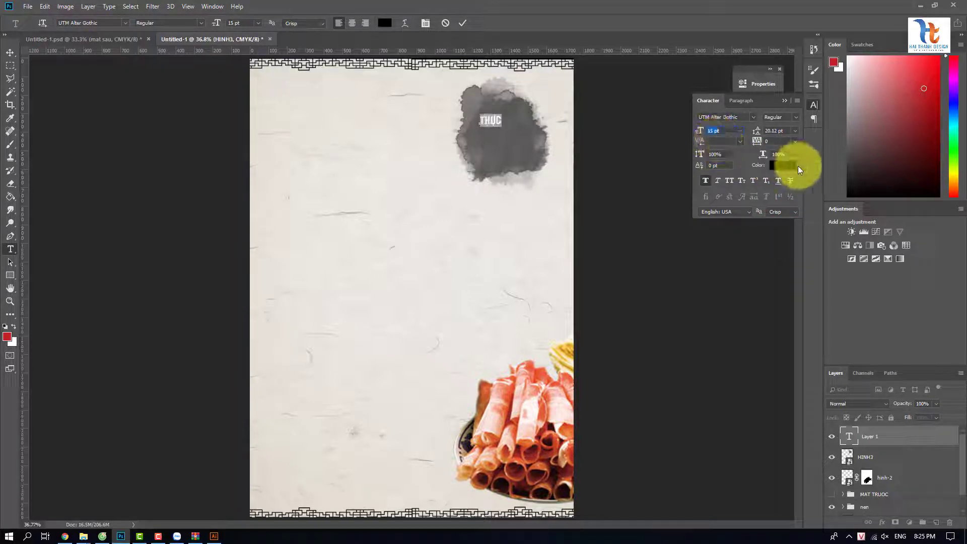
click(784, 165)
click(672, 230)
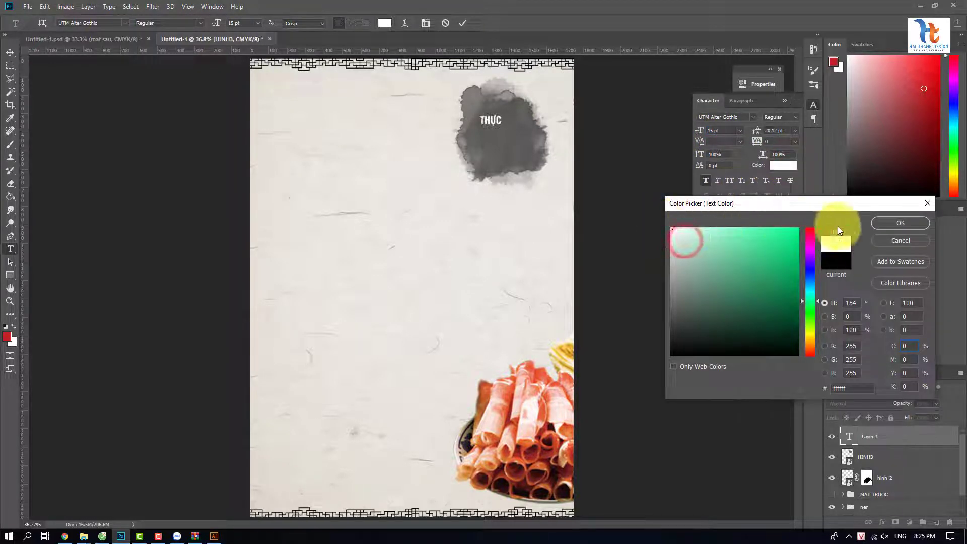
click(899, 226)
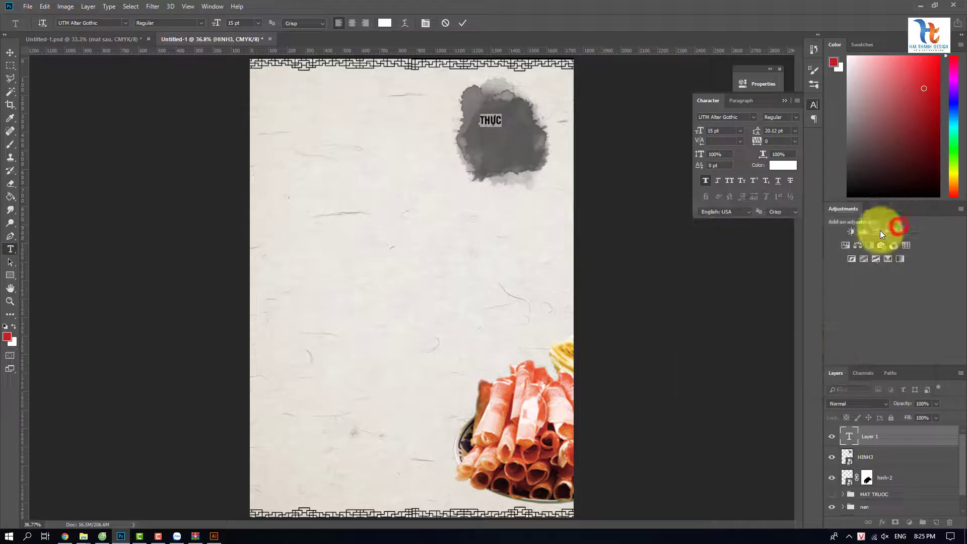
click(784, 101)
- Duplicate the THỰC text twice, stack the copies below it and change their wording to ĐƠN and CHO
click(10, 52)
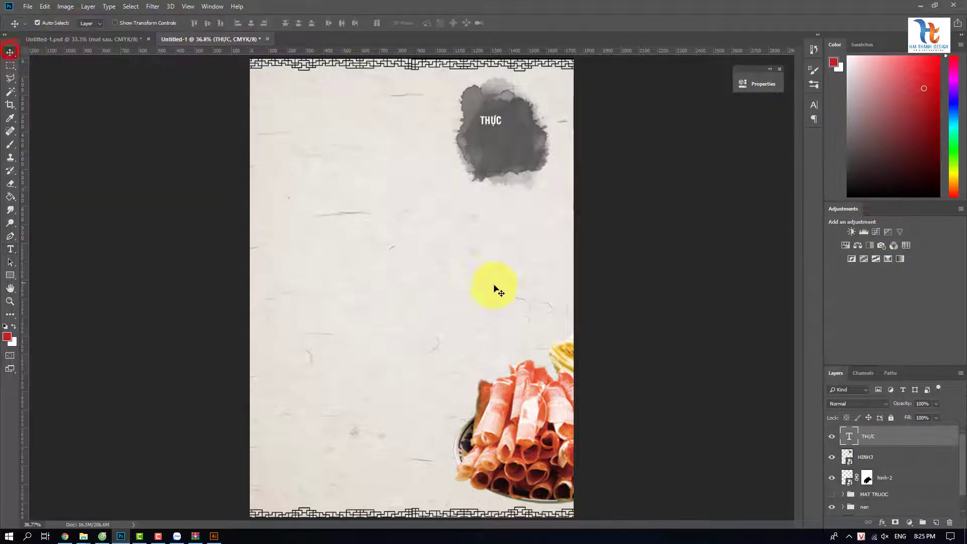
key(ctrl+j)
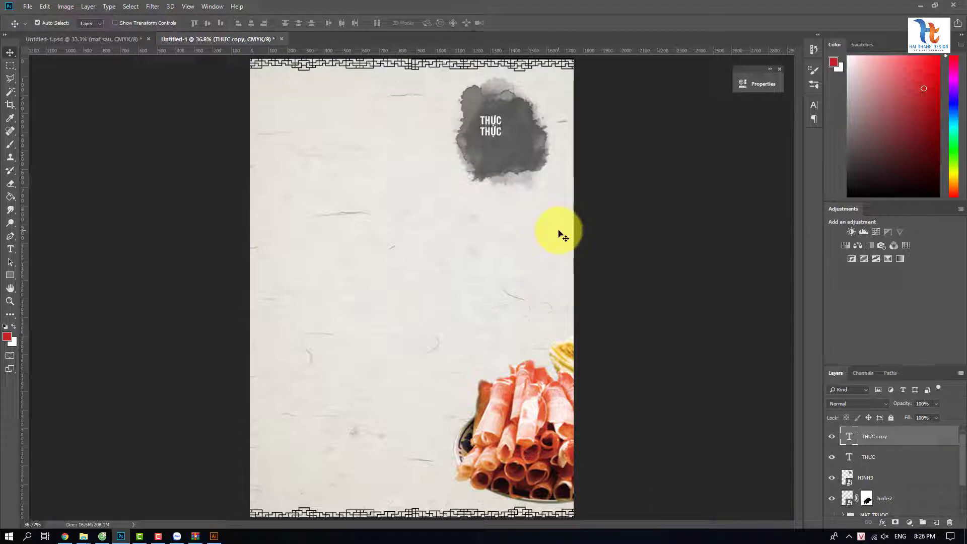
click(10, 249)
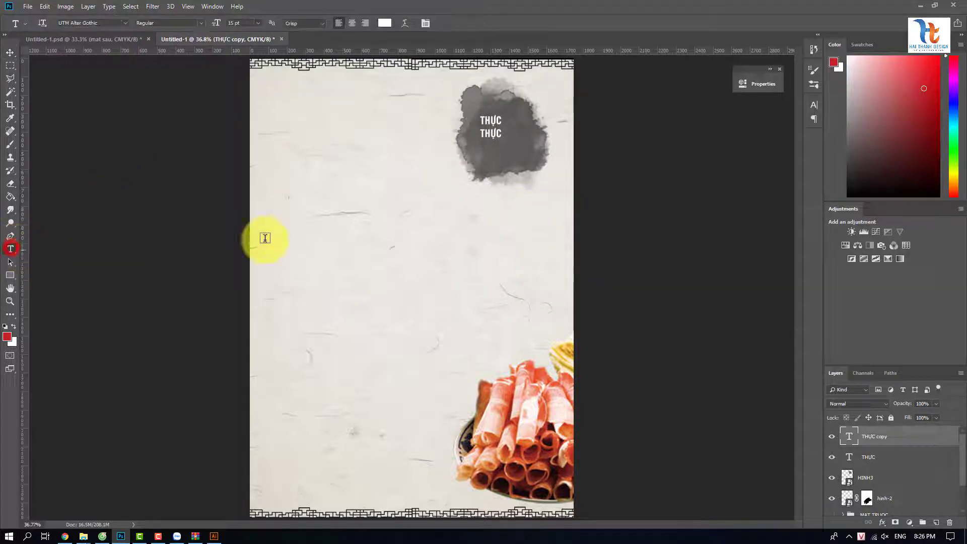
click(492, 135)
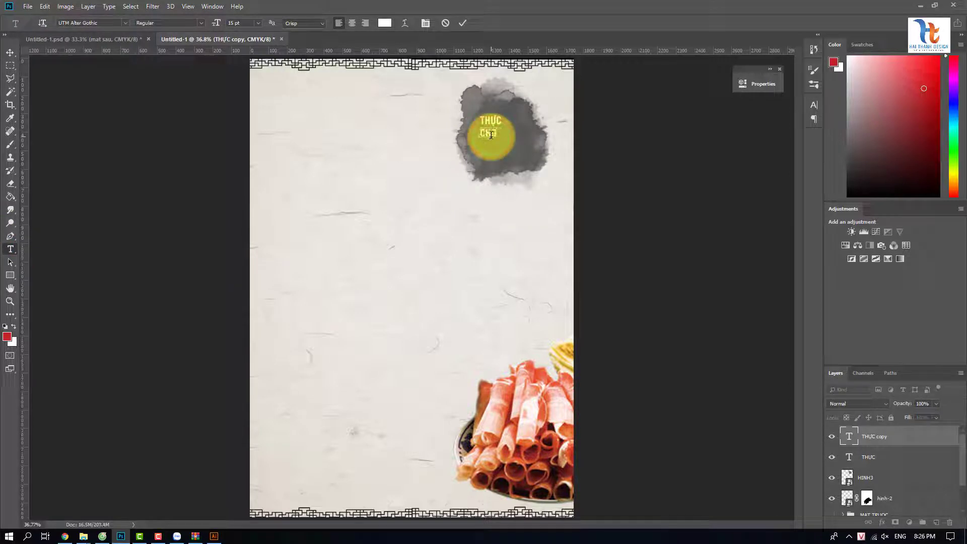
click(882, 438)
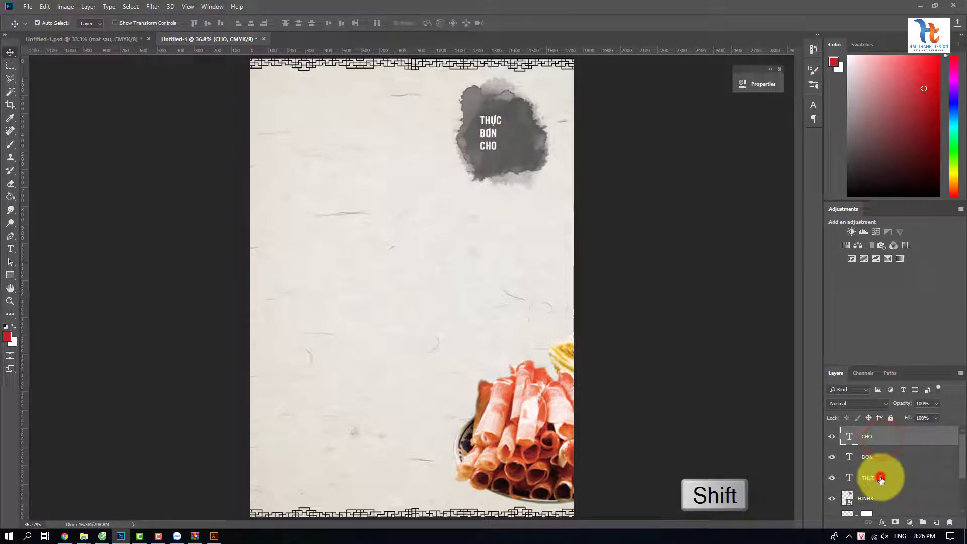
- Right-align the THỰC, ĐƠN and CHO texts with each other and add the text 1 beside them on the ink blot
shift+click(881, 480)
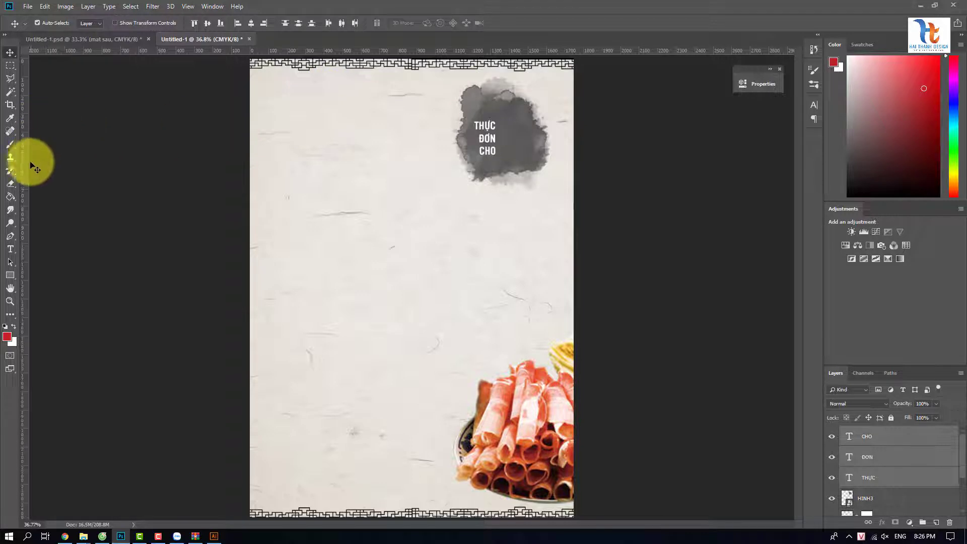
click(10, 248)
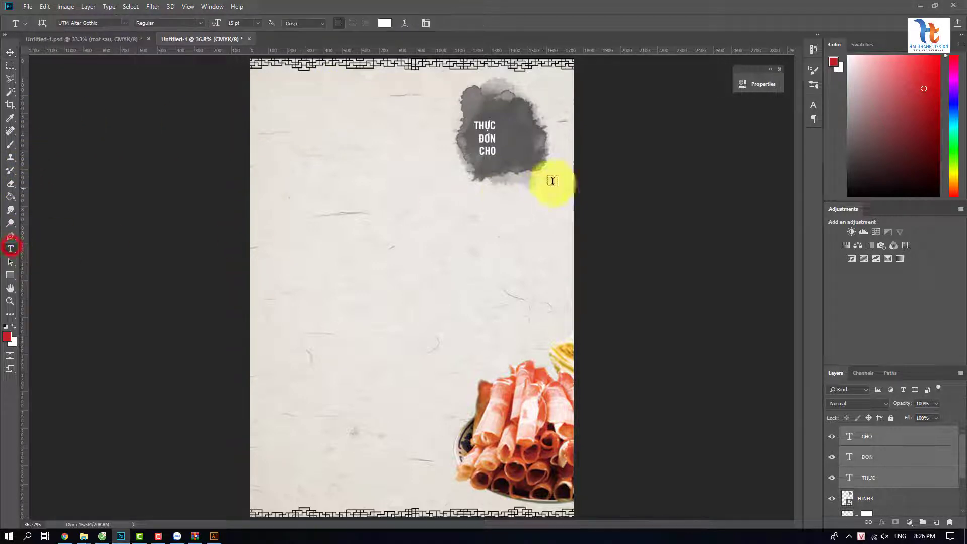
click(504, 142)
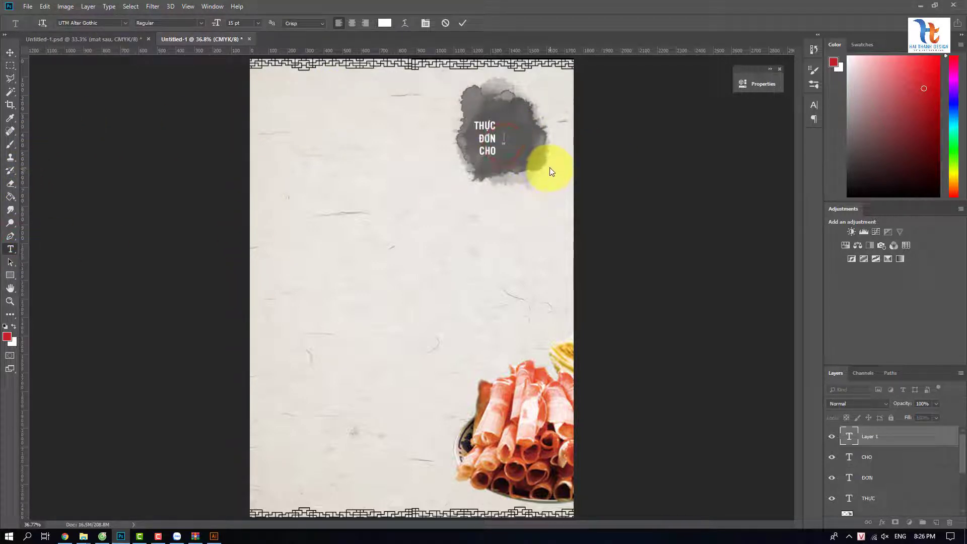
text(1)
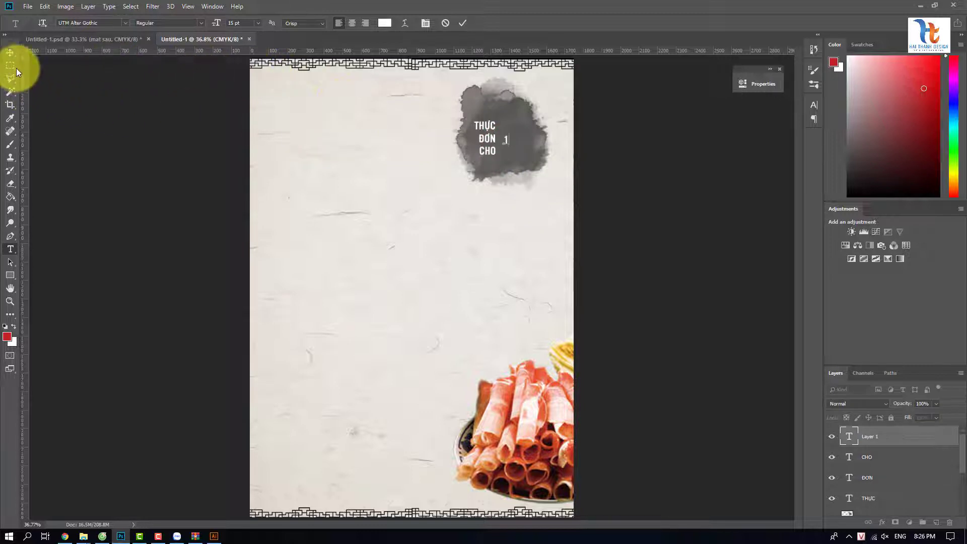
click(13, 53)
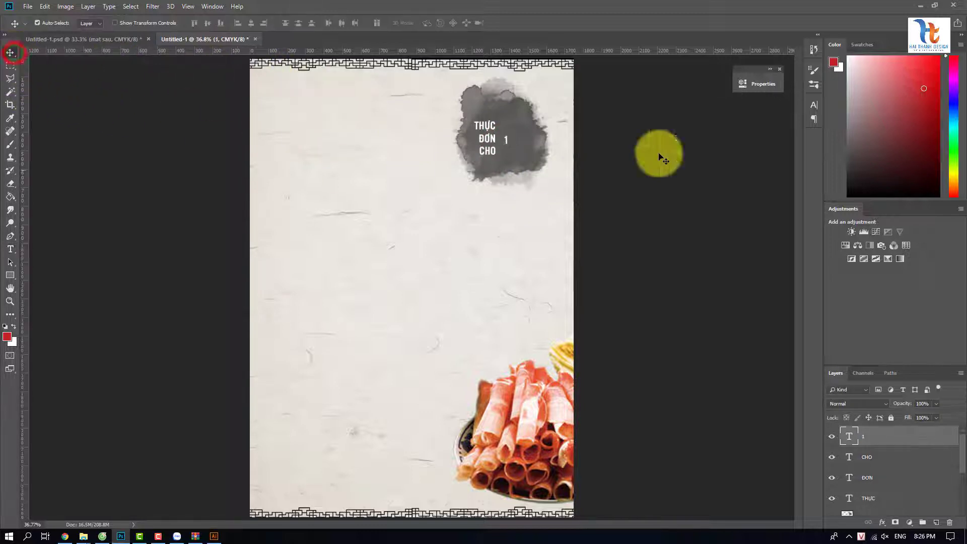
- Enlarge the number 1 to about 87 pt so it spans the height of the three stacked words
click(815, 105)
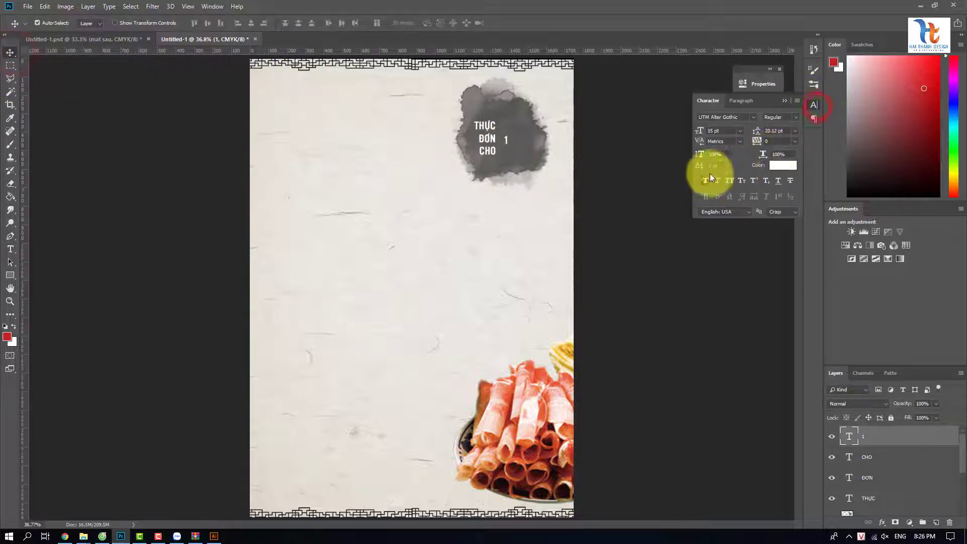
click(11, 52)
key(ctrl+t)
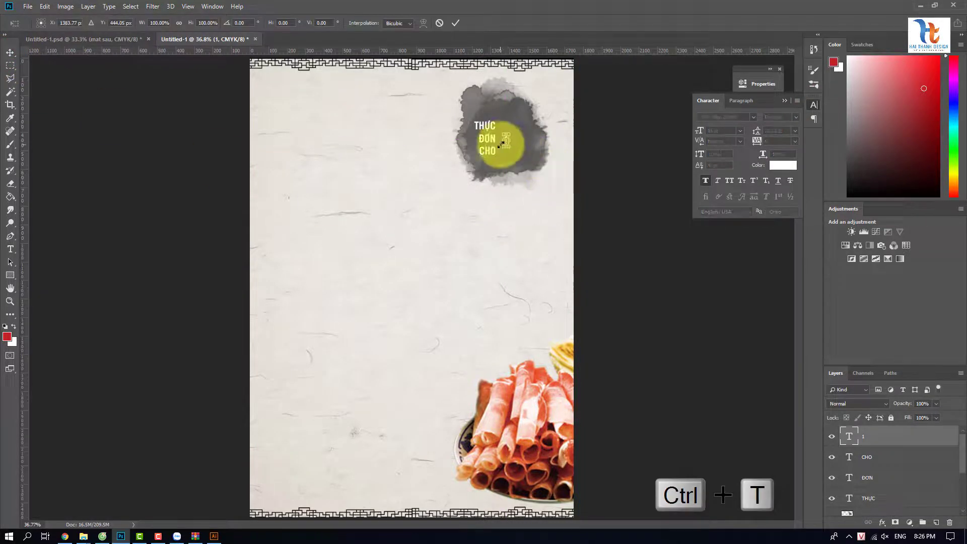
click(509, 148)
drag(510, 150, 522, 177)
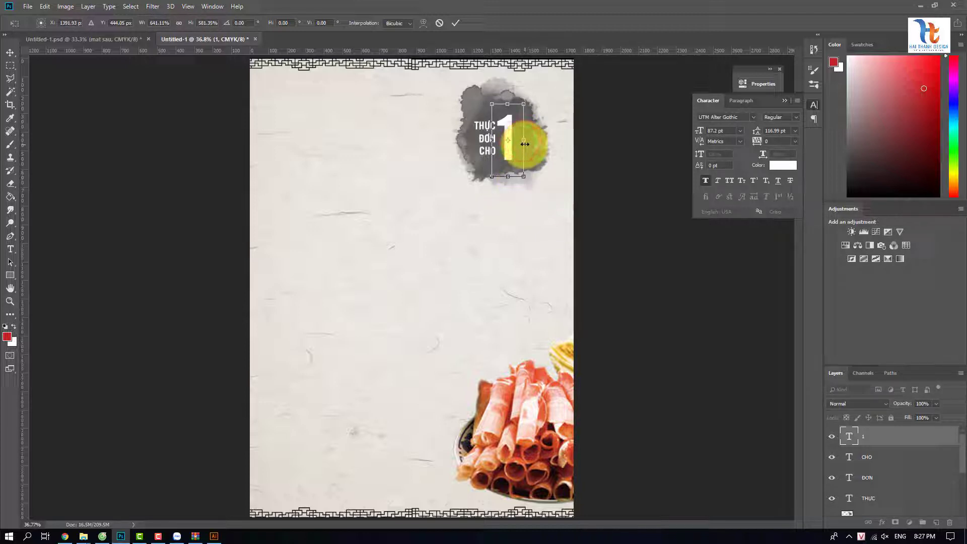
key(Return)
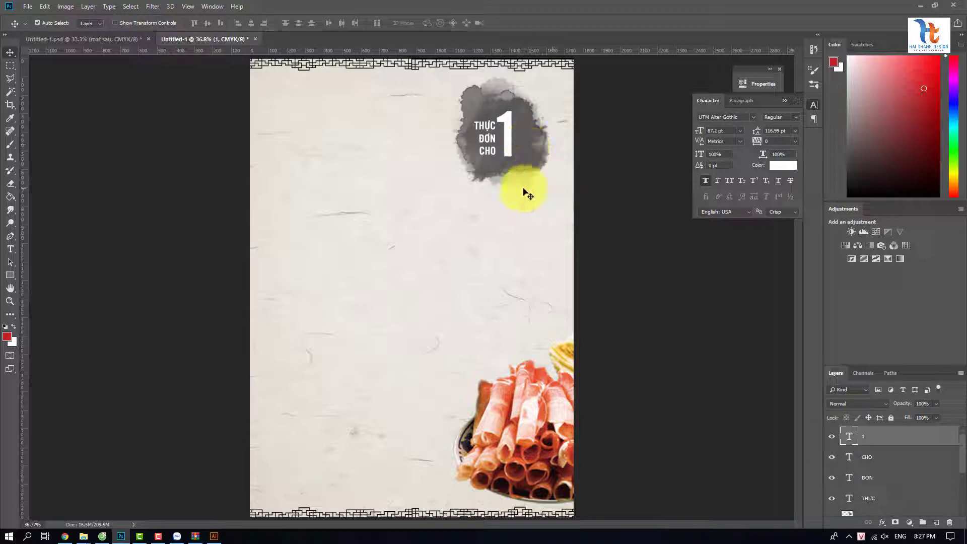
- Add the text NGƯỜI in 15 pt UTM Alter Gothic just below the number 1
click(9, 249)
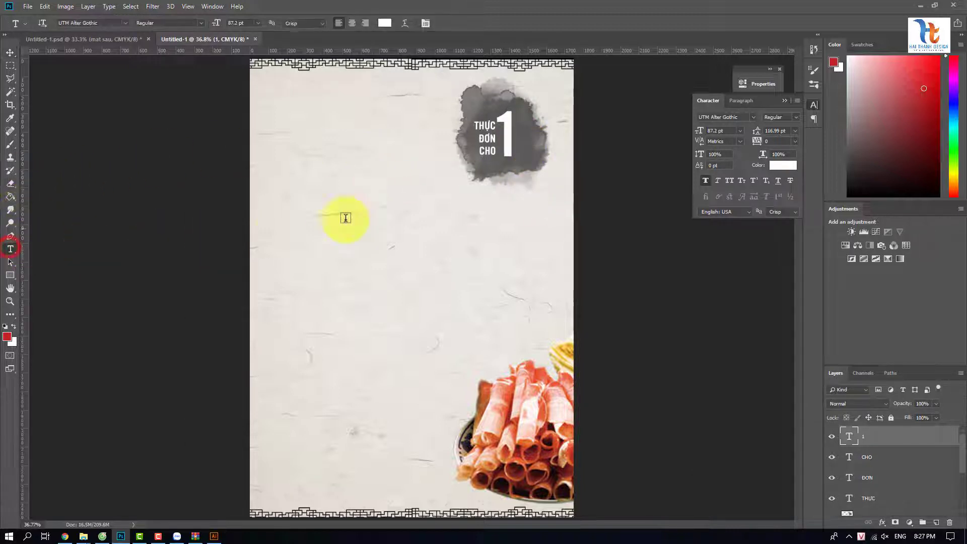
click(517, 157)
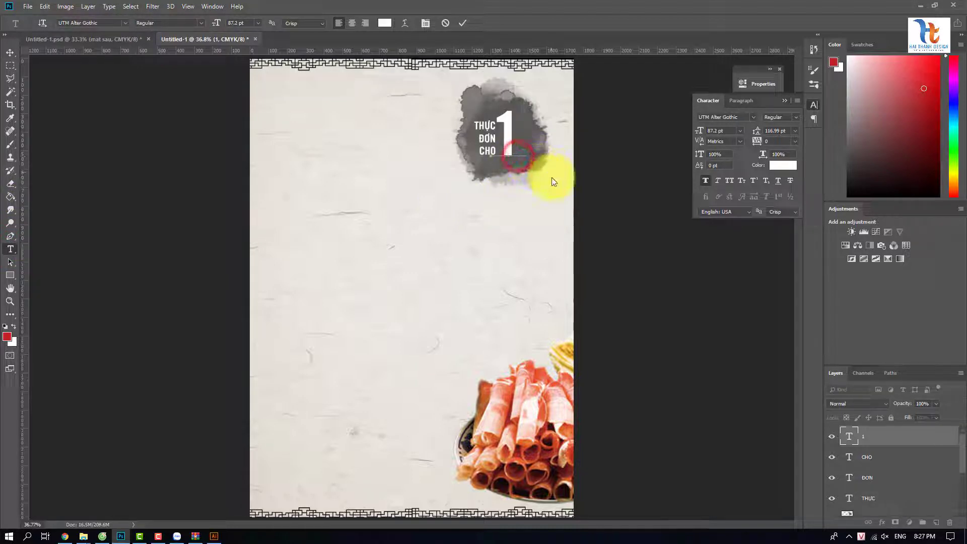
click(463, 24)
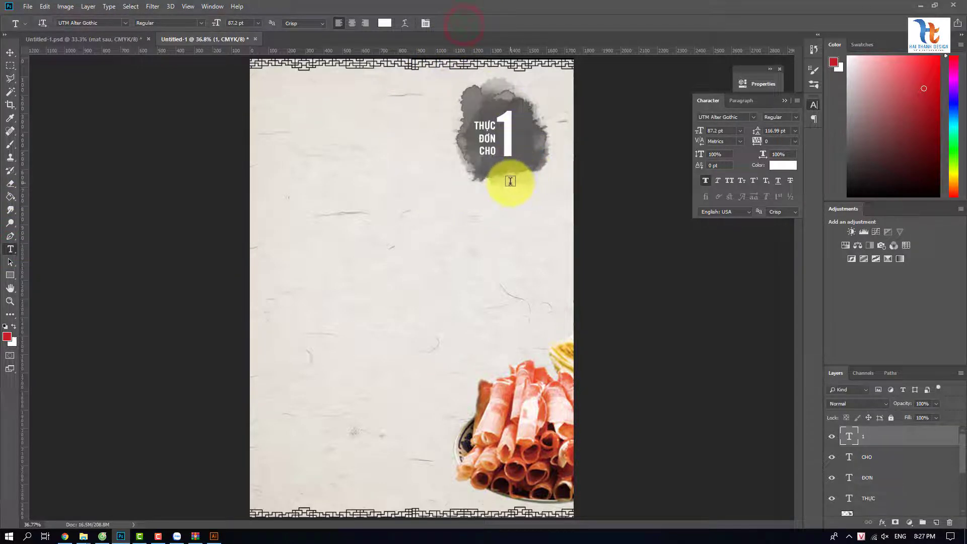
click(510, 182)
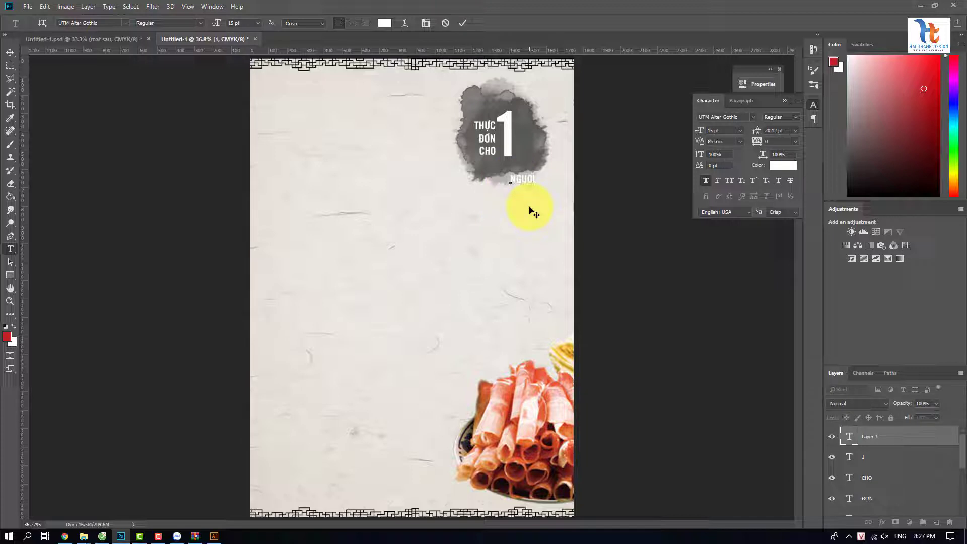
text(NGƯƠIF)
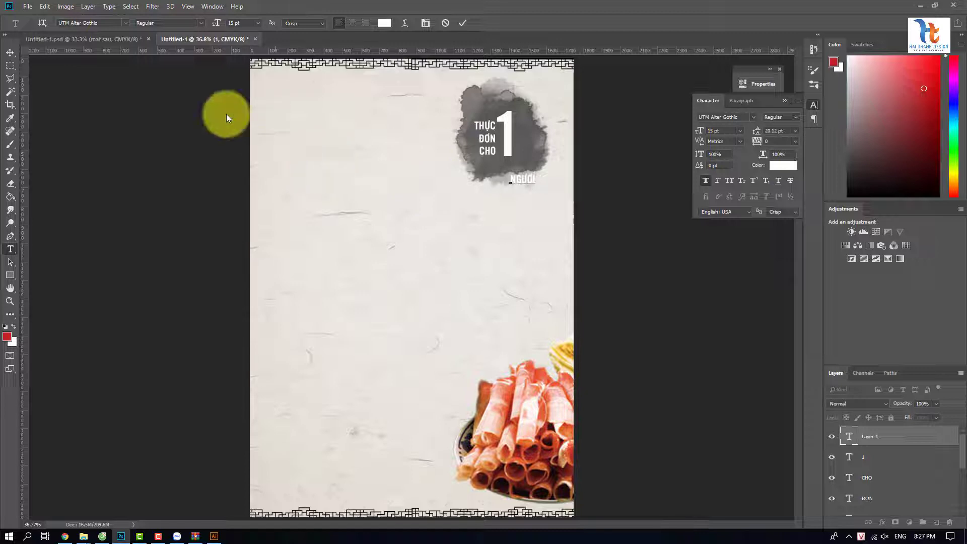
click(9, 53)
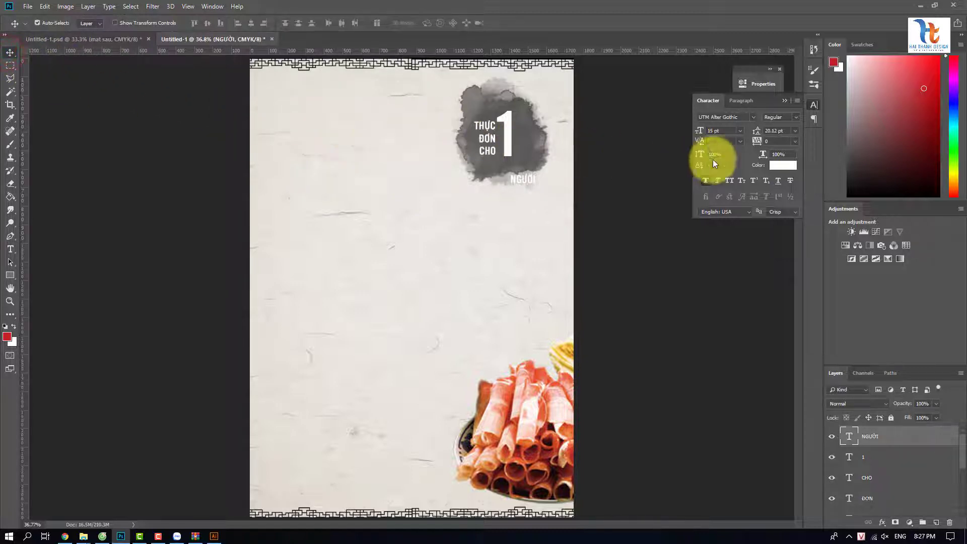
- Set the NGƯỜI text to 13 pt and move it onto the ink blot beside the foot of the 1
click(728, 131)
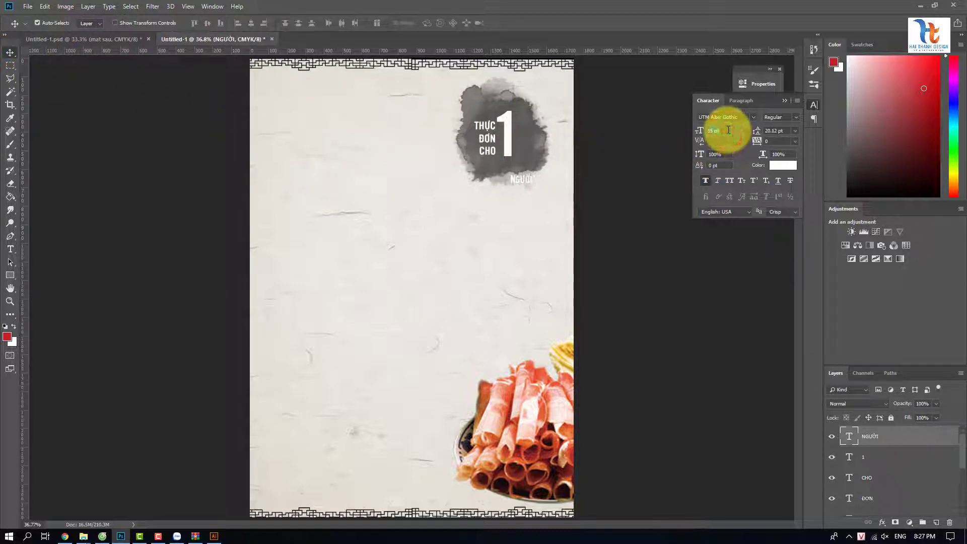
key(Return)
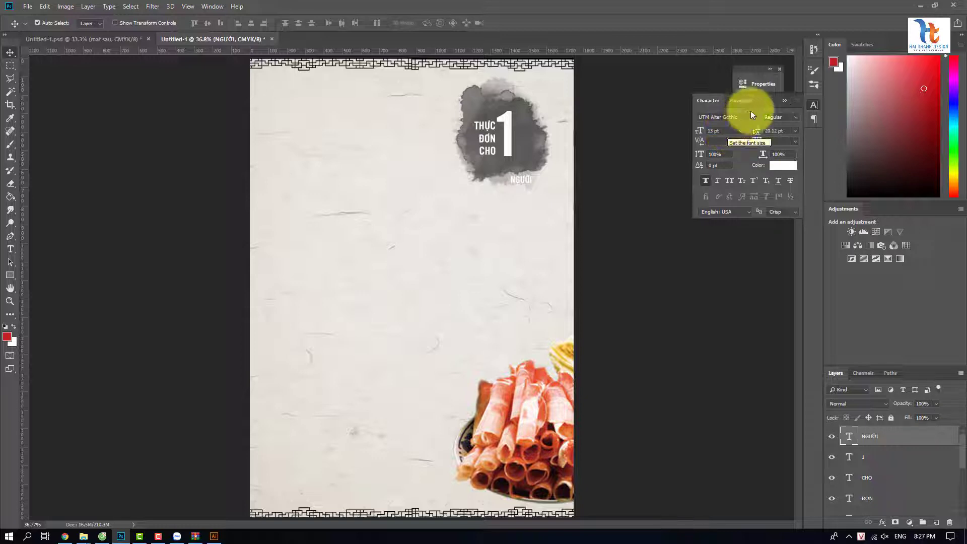
click(787, 103)
drag(528, 161, 528, 153)
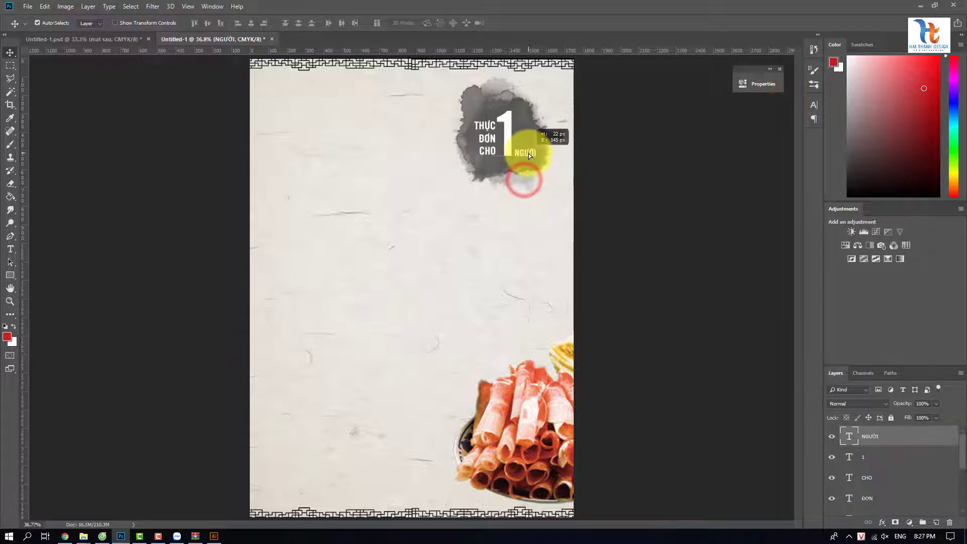
- Group the heading text layers together with the ink blot and toggle the group's visibility to check its contents
shift+click(881, 436)
key(ctrl+g)
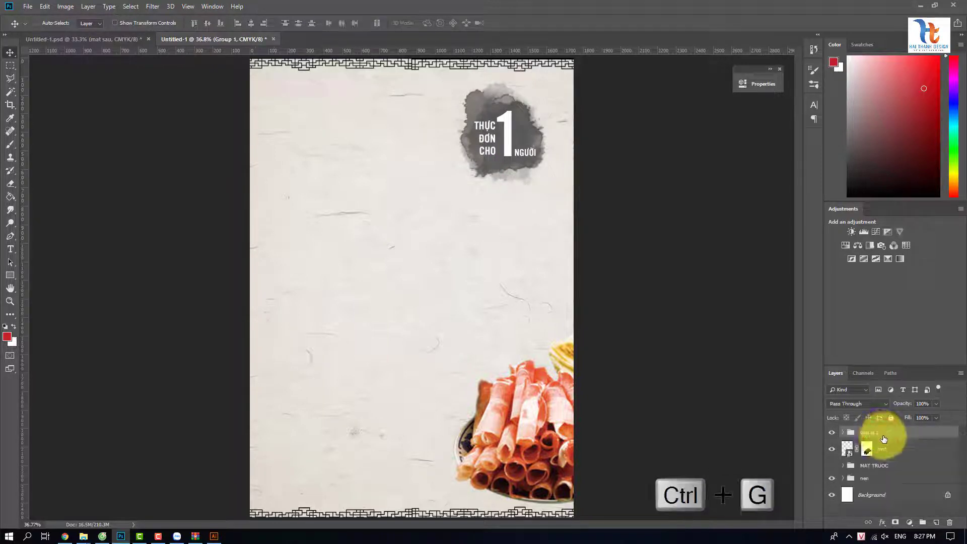
click(832, 434)
click(832, 434)
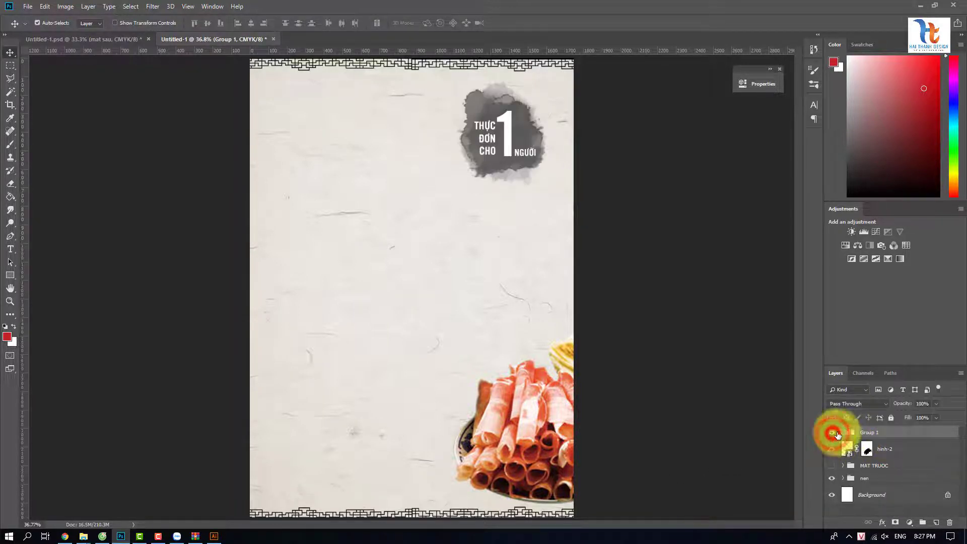
- Add the title LẨU HẢI SẢN near the flyer's upper-left corner in red (ad292e)
key(t)
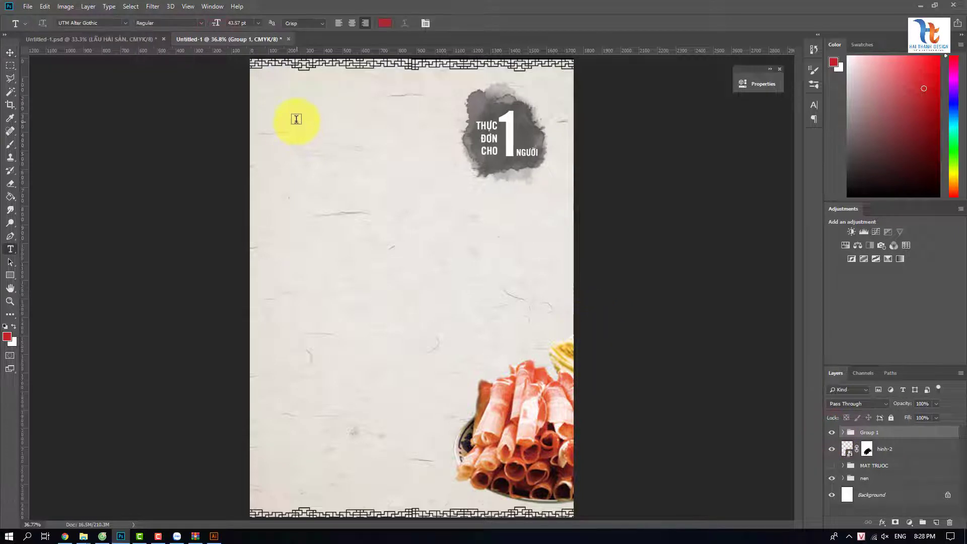
click(296, 119)
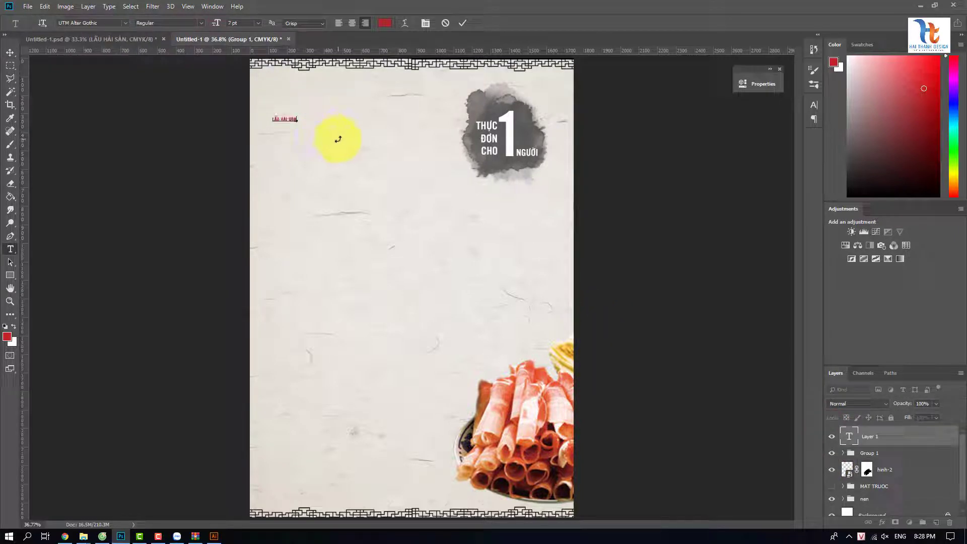
triple_click(296, 117)
click(386, 23)
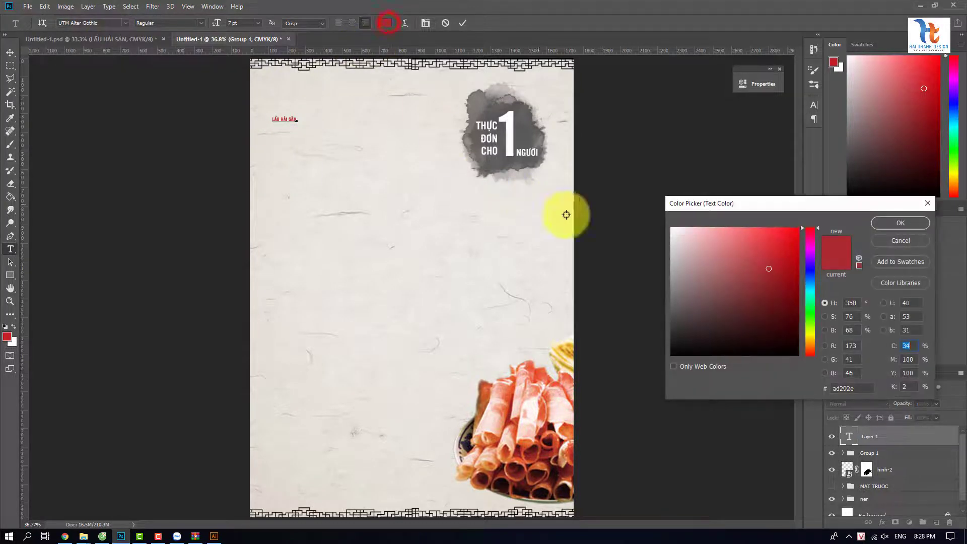
click(908, 224)
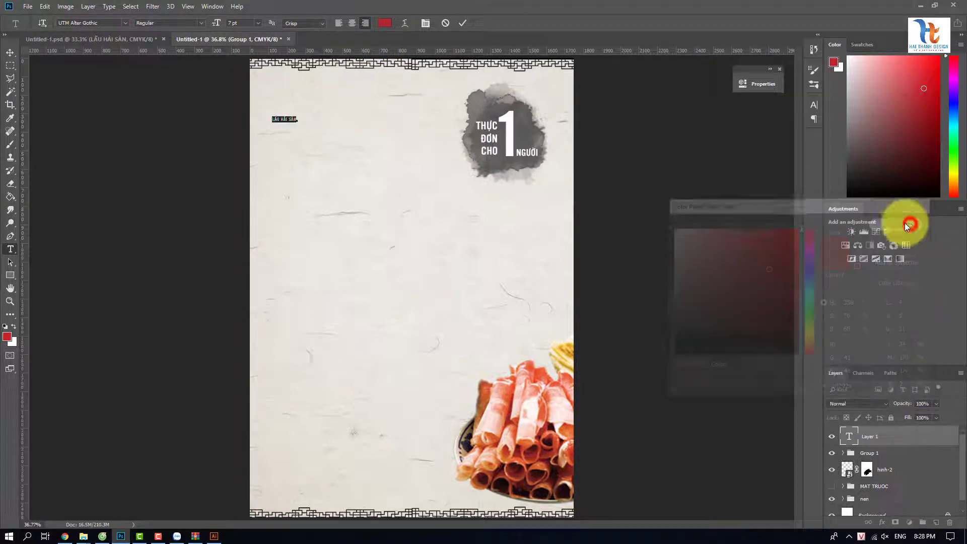
click(10, 52)
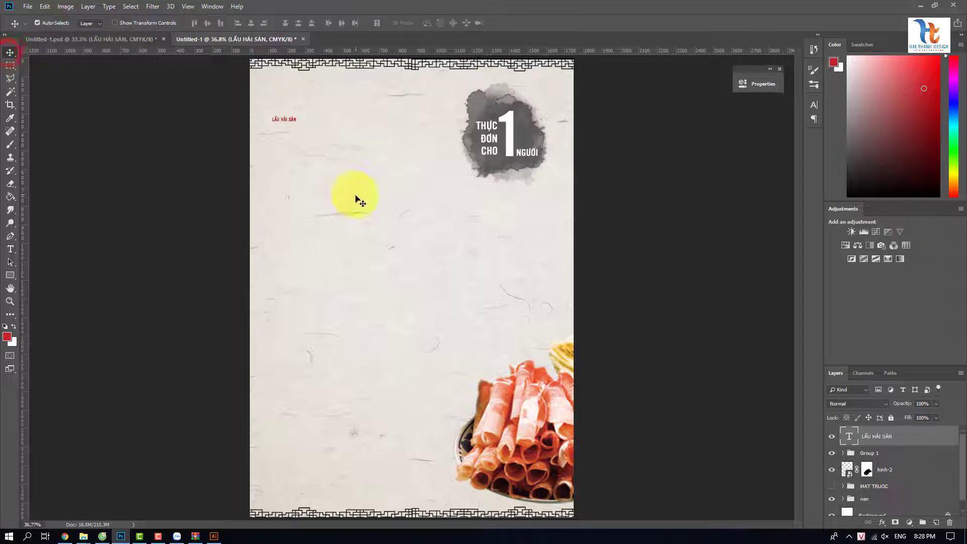
- Scale the LẨU HẢI SẢN title to about 674% and position it beside the ink blot
key(ctrl+t)
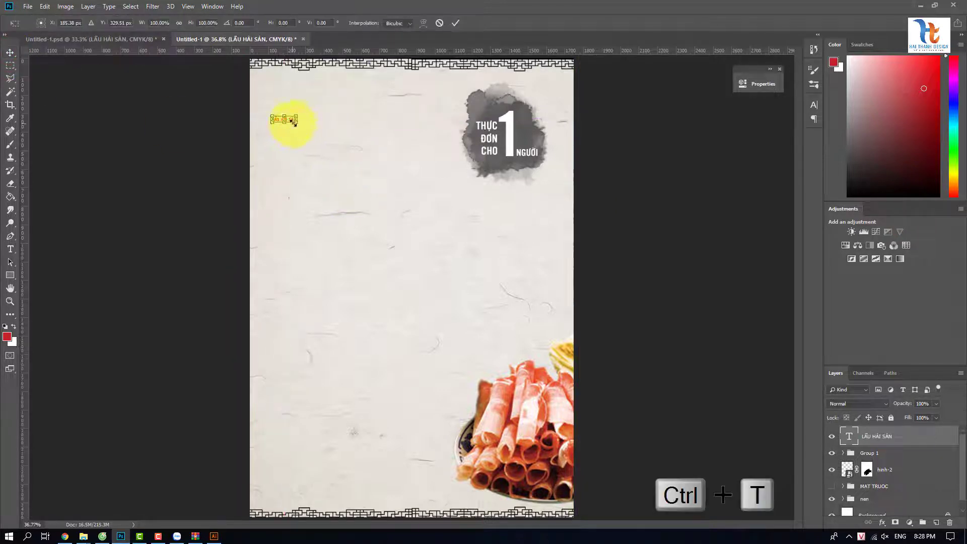
drag(297, 121, 361, 163)
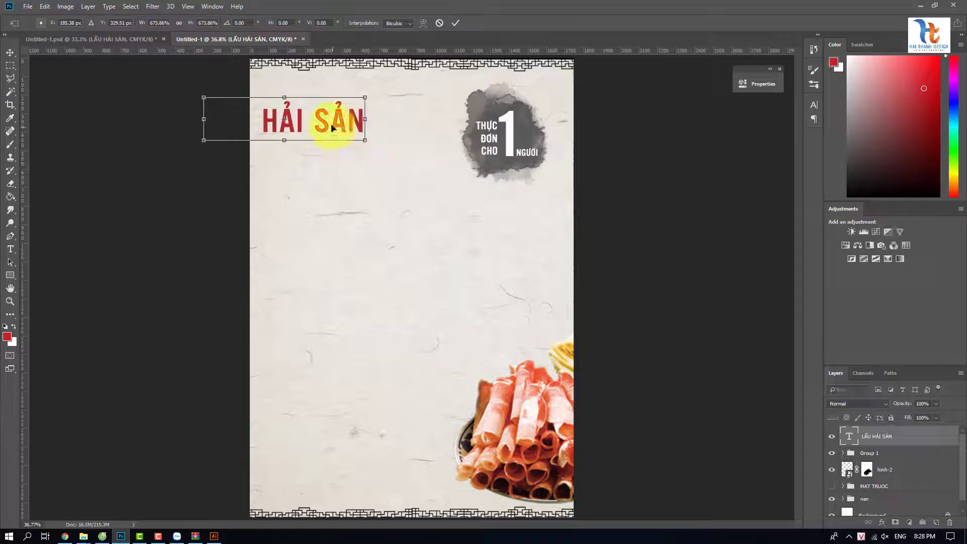
drag(326, 128, 402, 127)
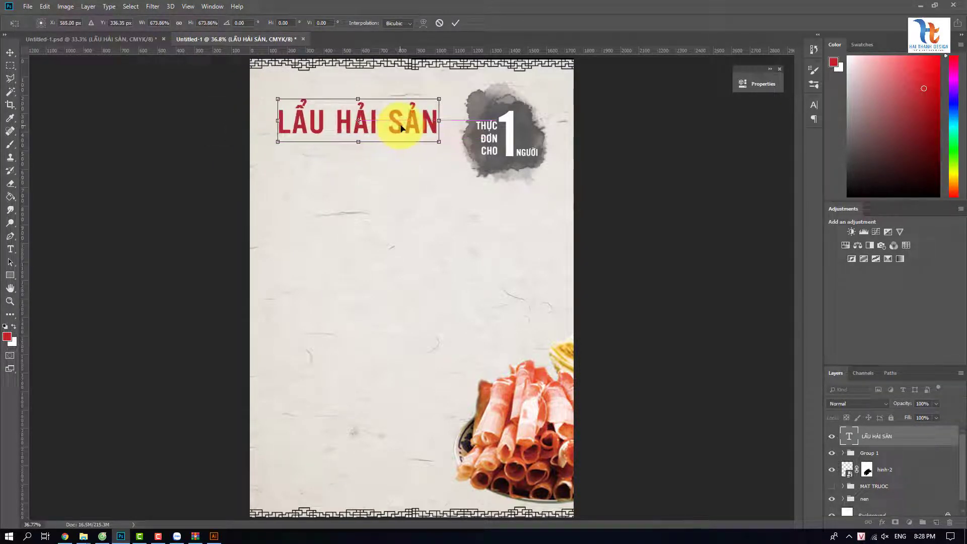
key(Return)
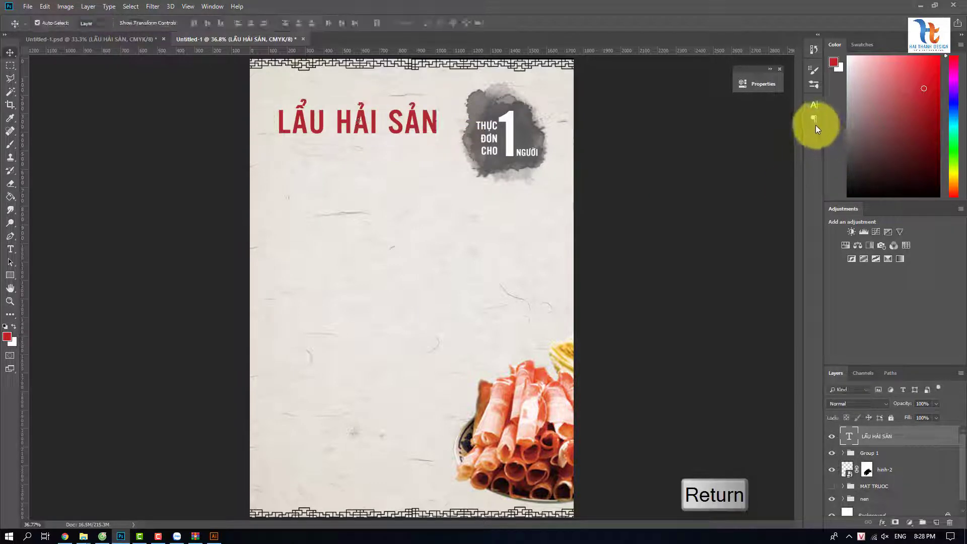
click(812, 107)
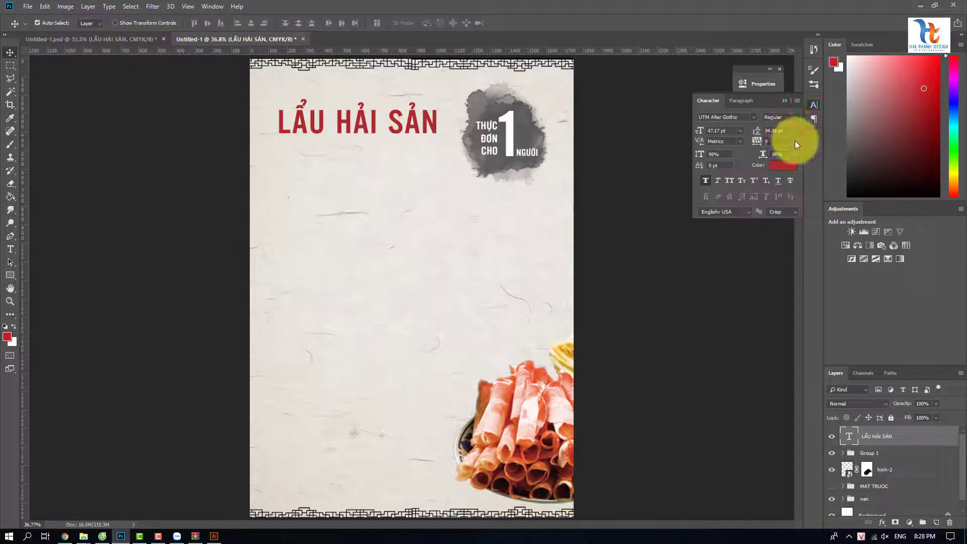
click(795, 140)
click(795, 140)
click(724, 143)
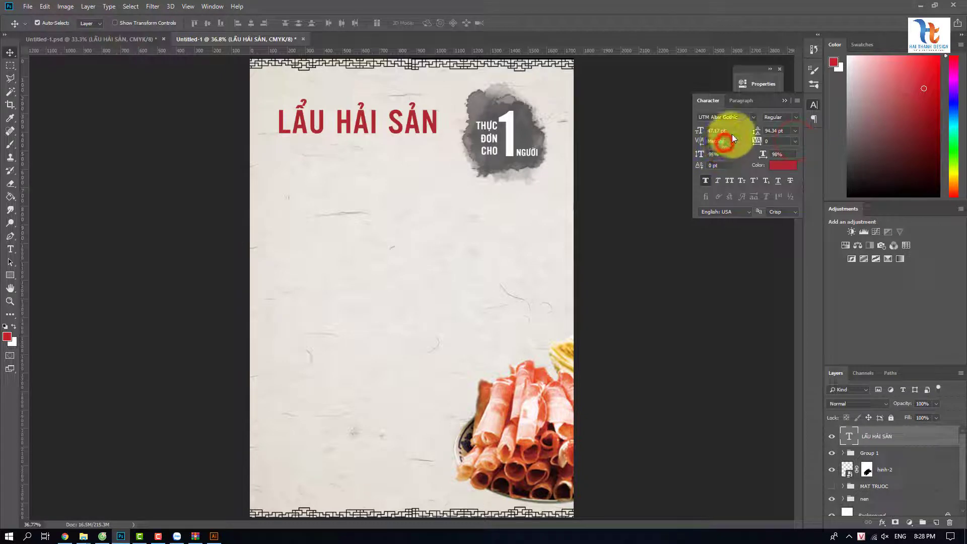
click(784, 101)
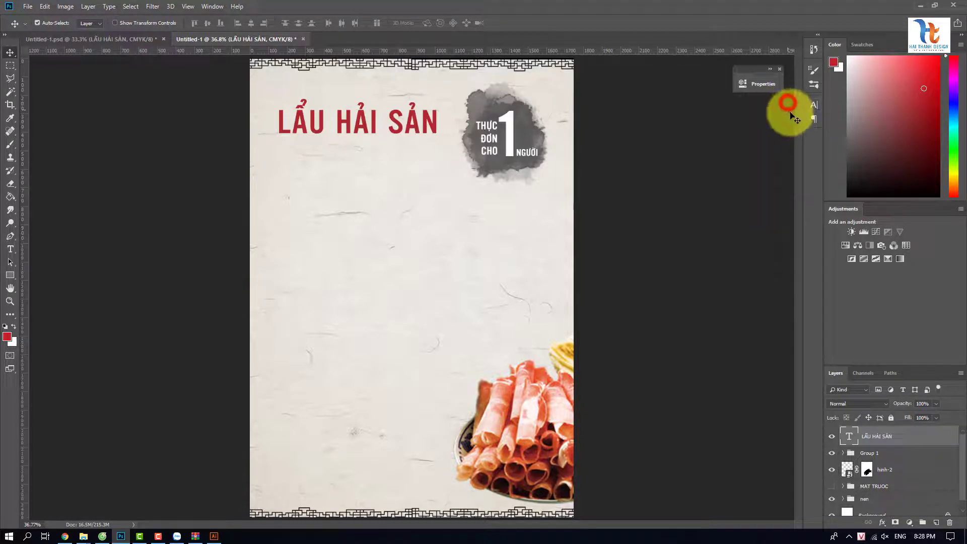
- Paste the text BAO GỒM: TÔM HÙM, CÁ HỒI, MỰC ỐNG, SÒ LÔNG....... as a new text layer and place it under the LẨU HẢI SẢN title
click(10, 249)
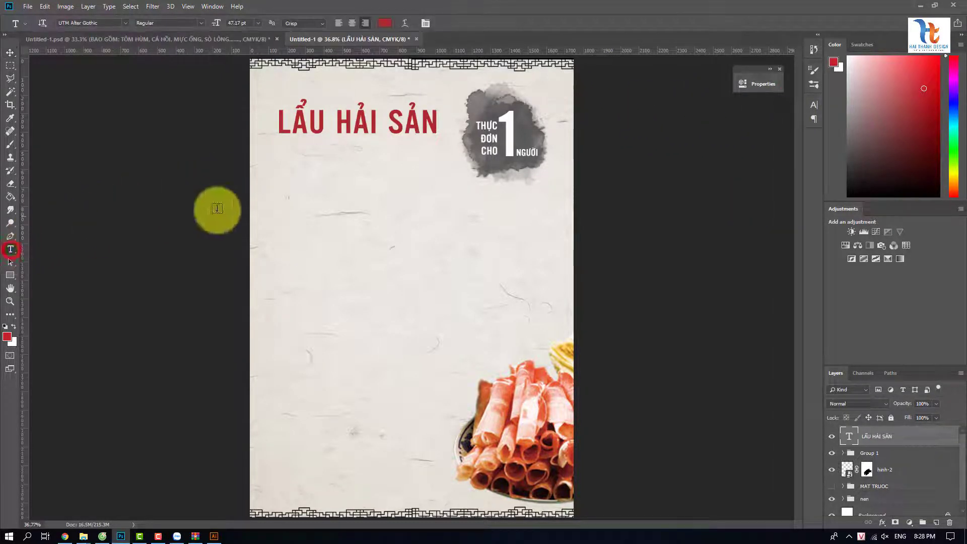
click(288, 155)
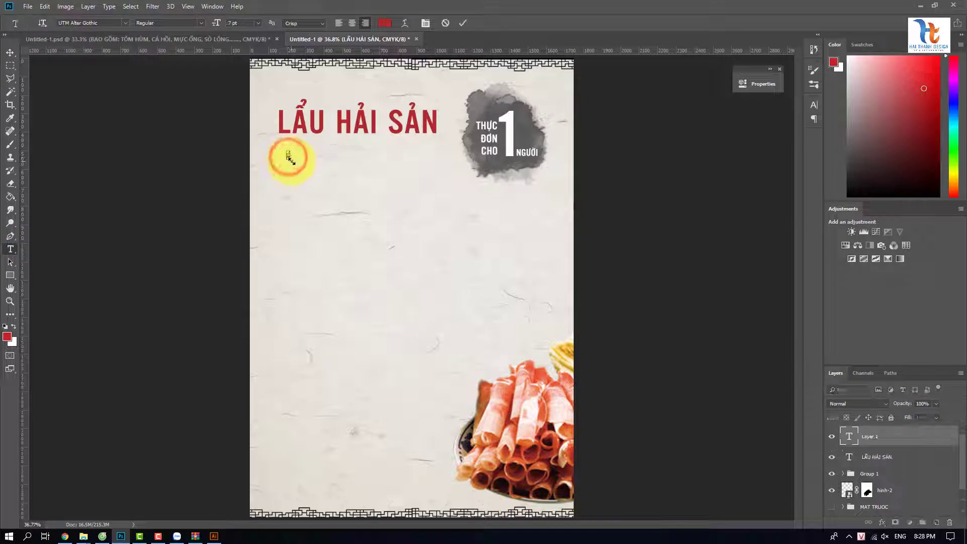
key(ctrl+v)
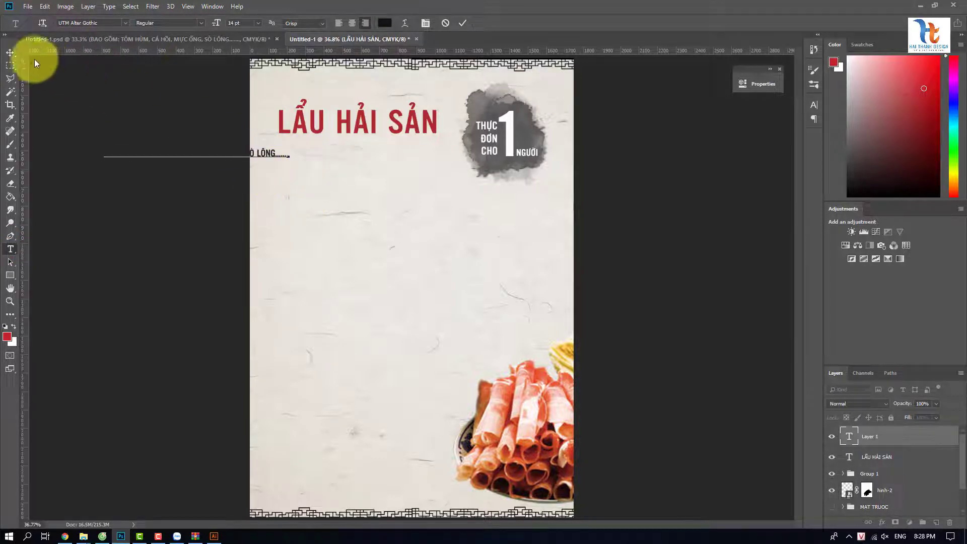
click(10, 52)
drag(264, 154, 433, 146)
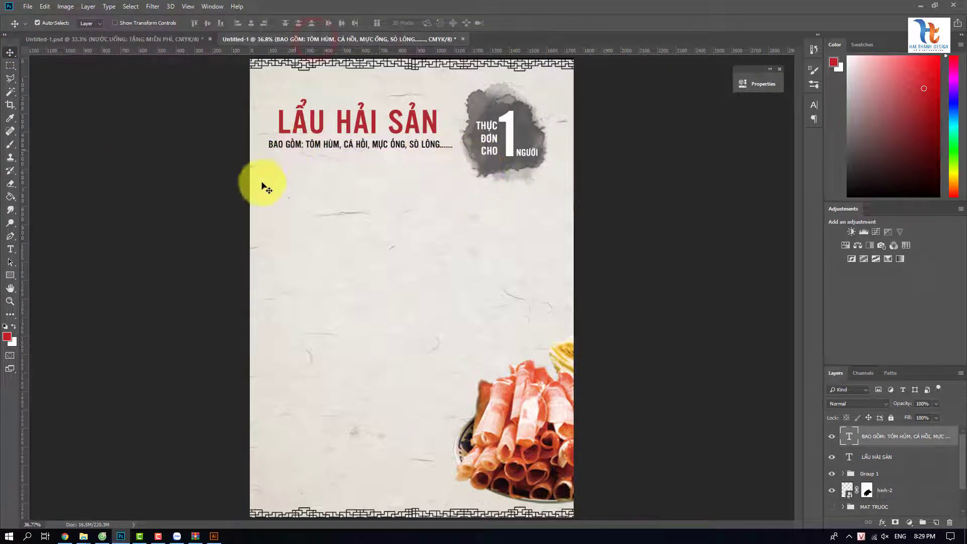
- Paste NƯỚC UỐNG: TẶNG MIỄN PHÍ as a new text layer and place it under the ingredients line
click(11, 249)
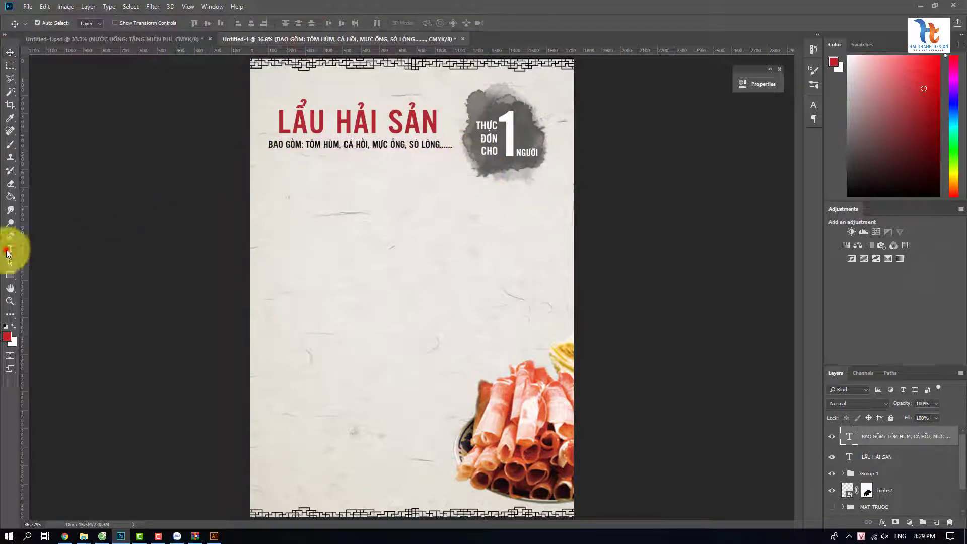
click(294, 161)
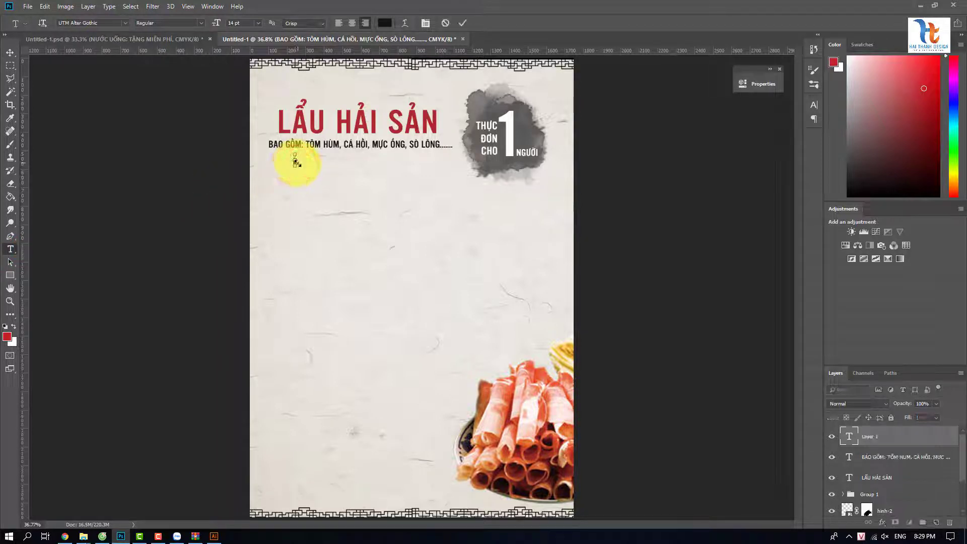
key(ctrl+v)
click(10, 52)
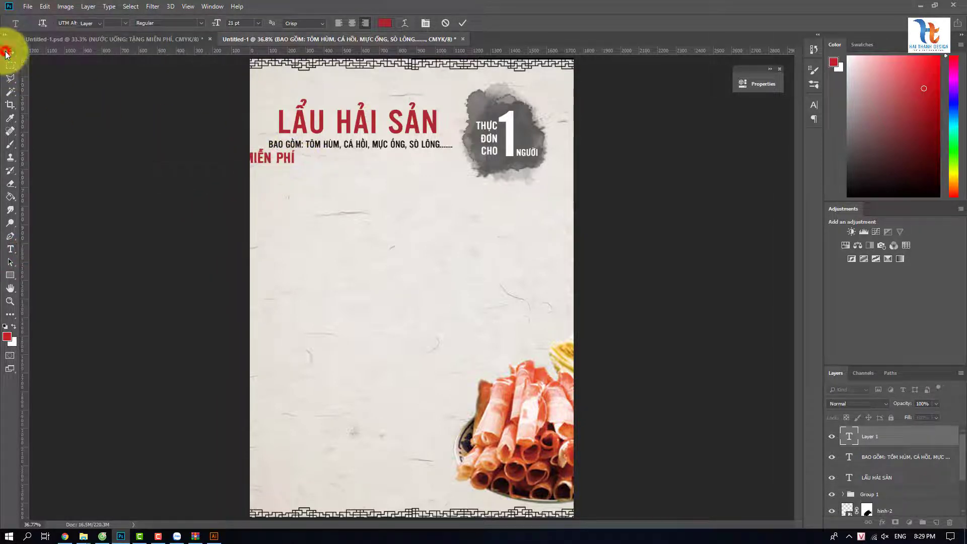
drag(237, 158, 395, 161)
- Check the font size and text color of the words TẶNG MIỄN PHÍ, keeping both as they are
click(15, 250)
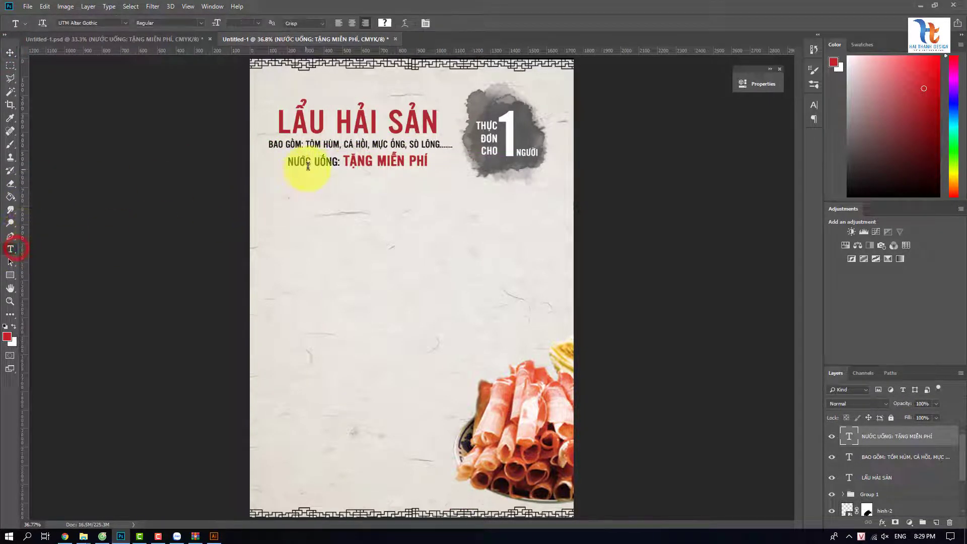
drag(345, 162, 453, 162)
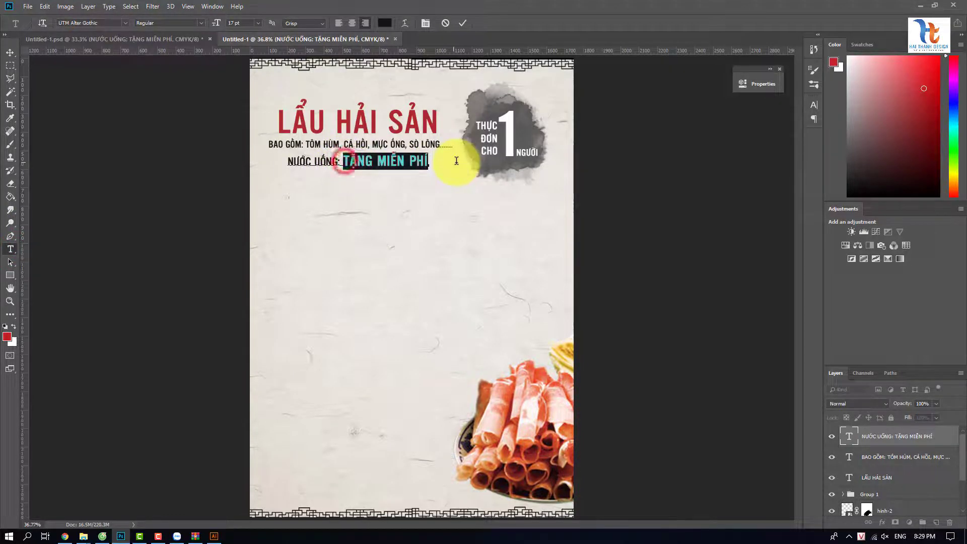
click(809, 104)
scroll(742, 132, down, 1)
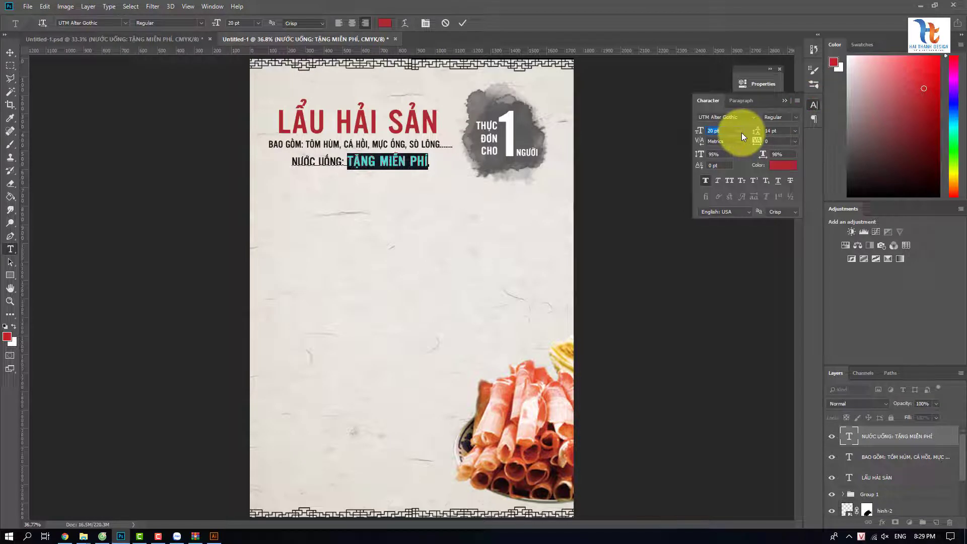
scroll(741, 132, up, 1)
click(774, 168)
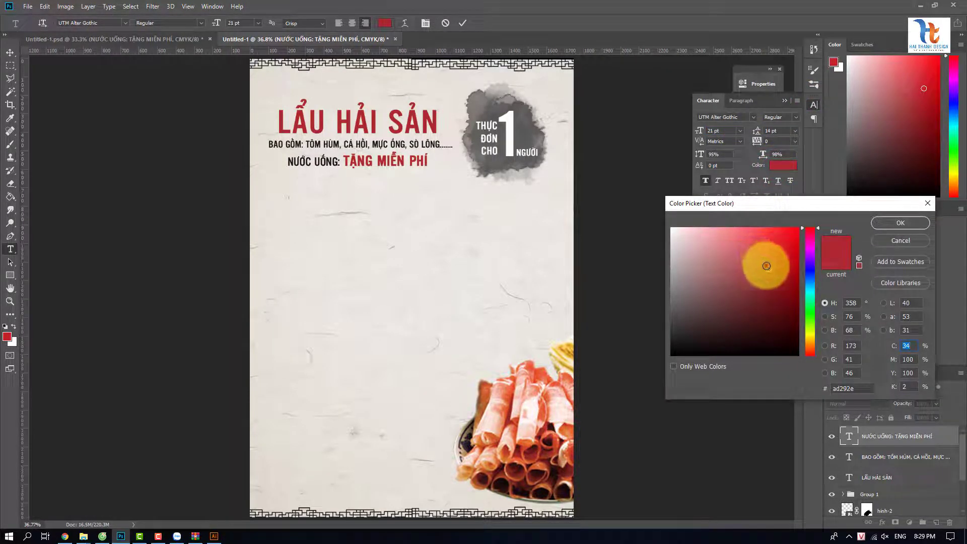
click(766, 266)
click(906, 244)
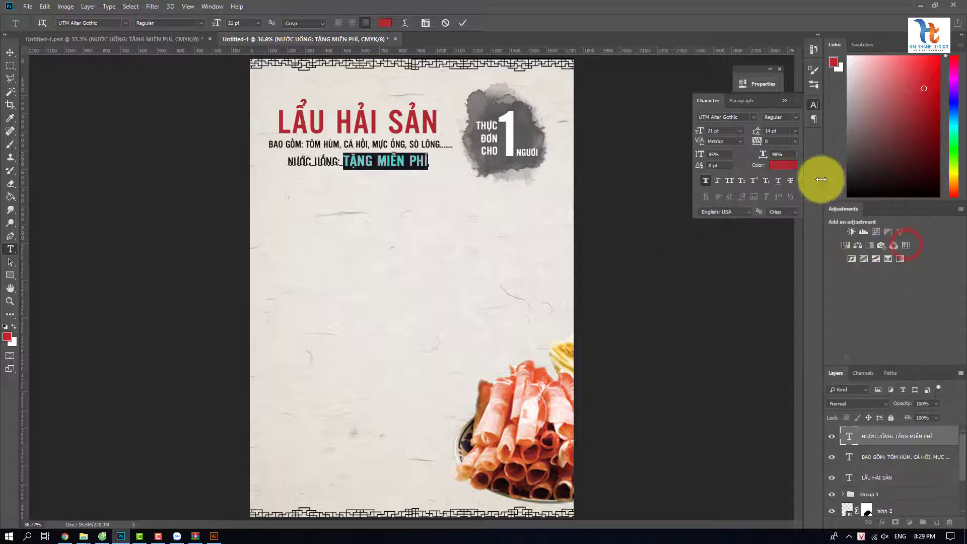
click(784, 101)
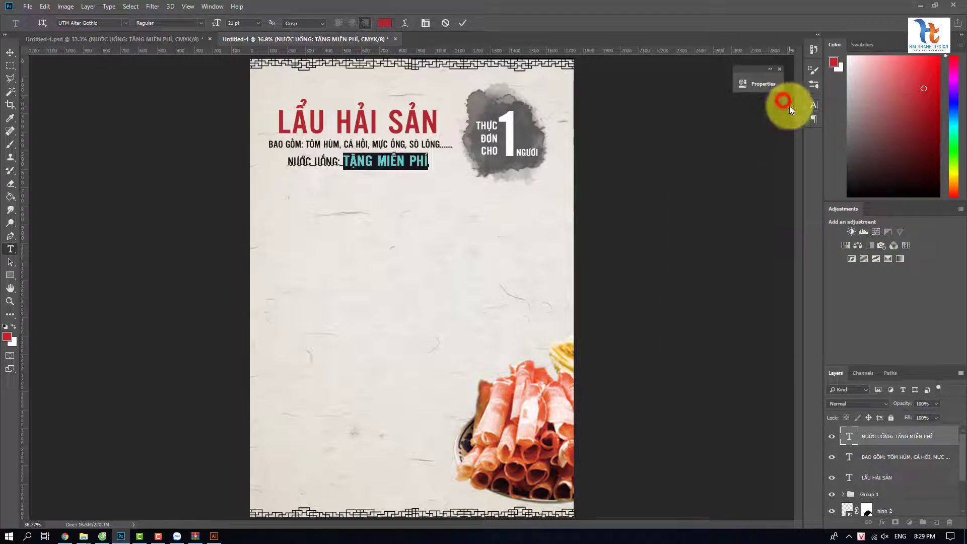
- Nudge the NƯỚC UỐNG: TẶNG MIỄN PHÍ line slightly down and to the left
click(13, 54)
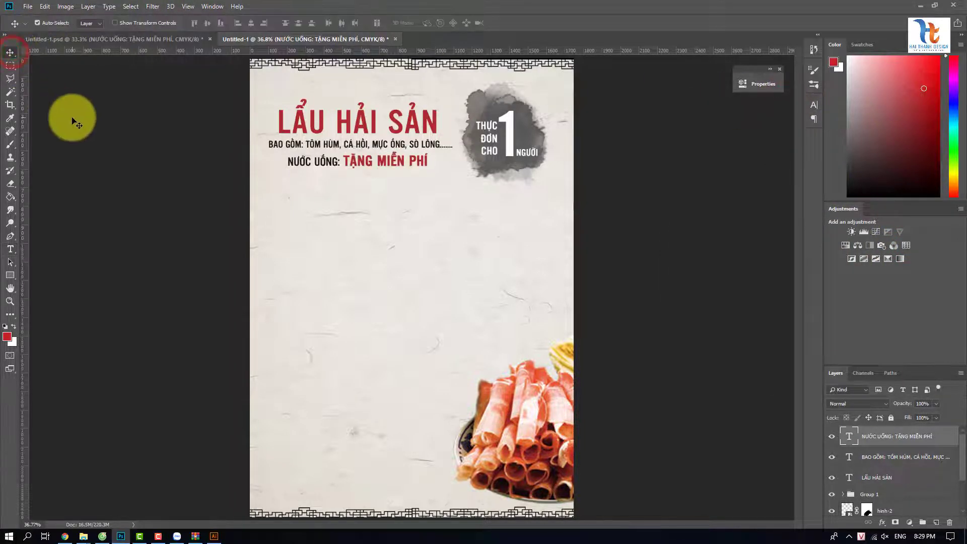
key(Down)
key(Down)
key(Left)
key(Left)
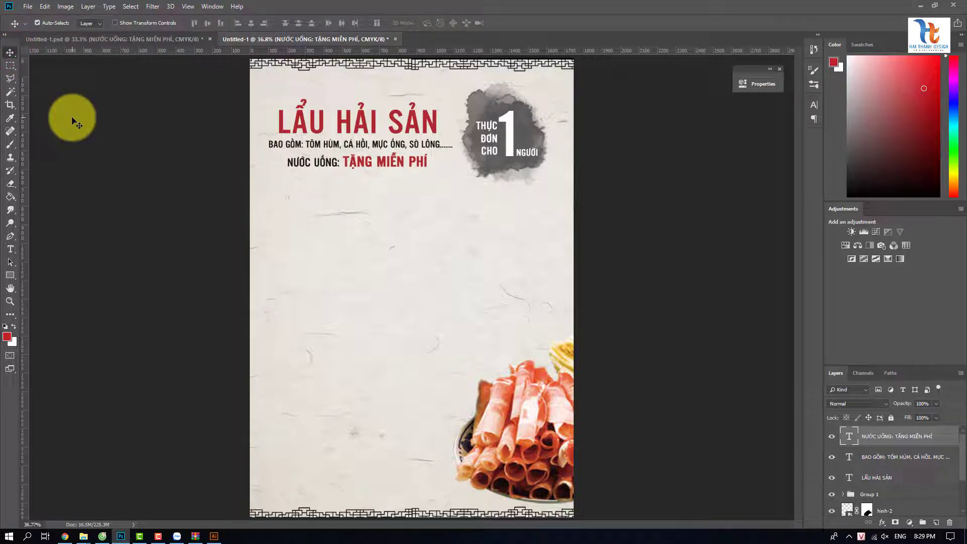
- Align the title, ingredients and drinks text layers on their horizontal centers, and nudge the block slightly up and to the right
shift+click(892, 478)
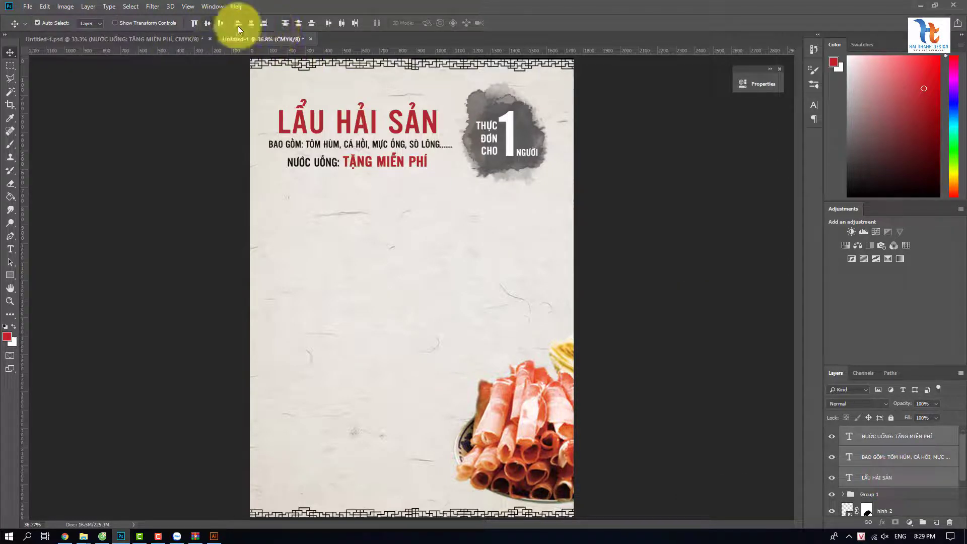
click(251, 24)
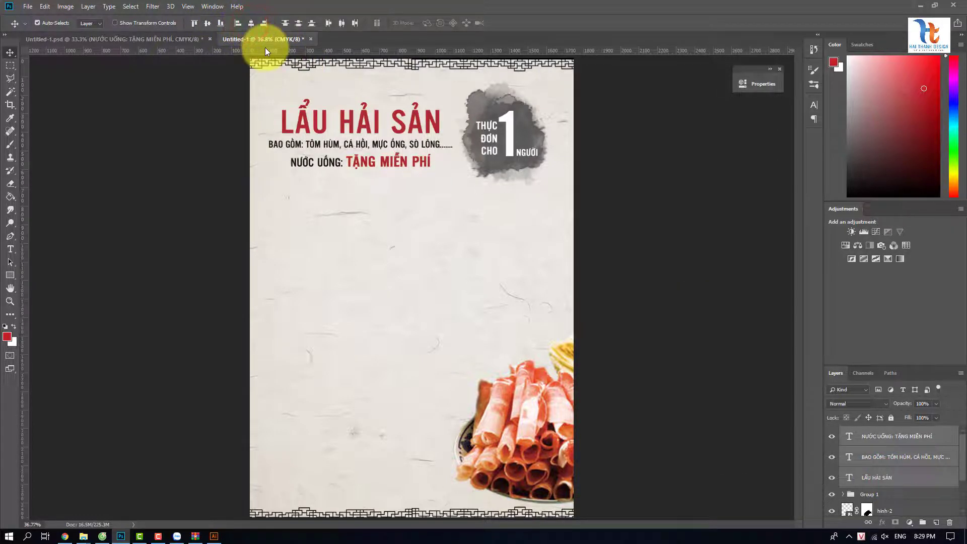
key(shift+Up)
key(shift+Up)
key(shift+Right)
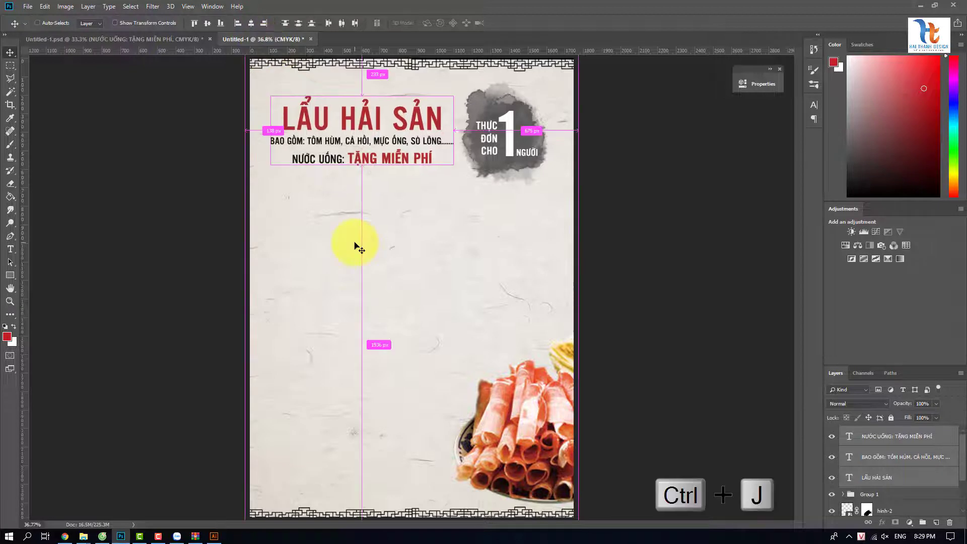
- Duplicate the three text layers and, with layer auto-select off, move the copies below and to the right of the originals
key(ctrl+j)
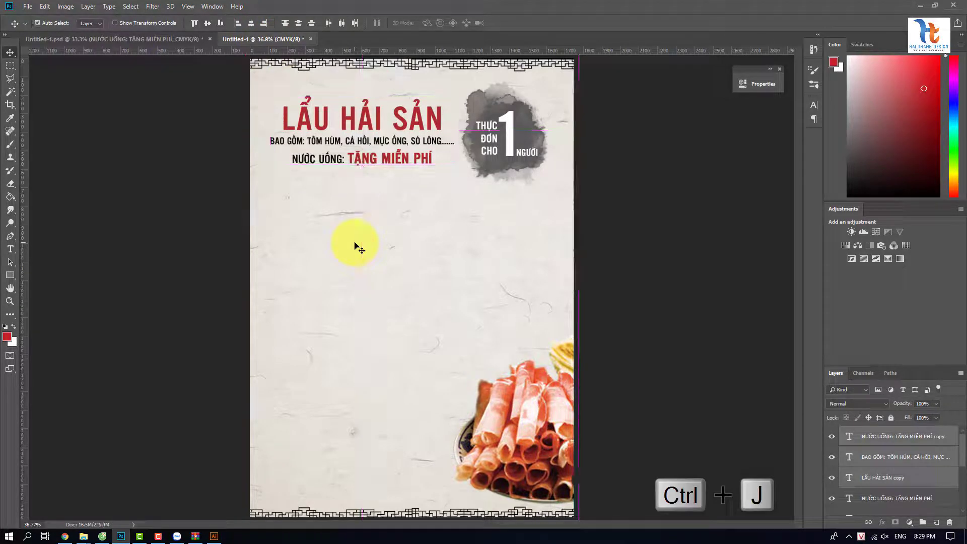
click(38, 22)
drag(307, 118, 412, 216)
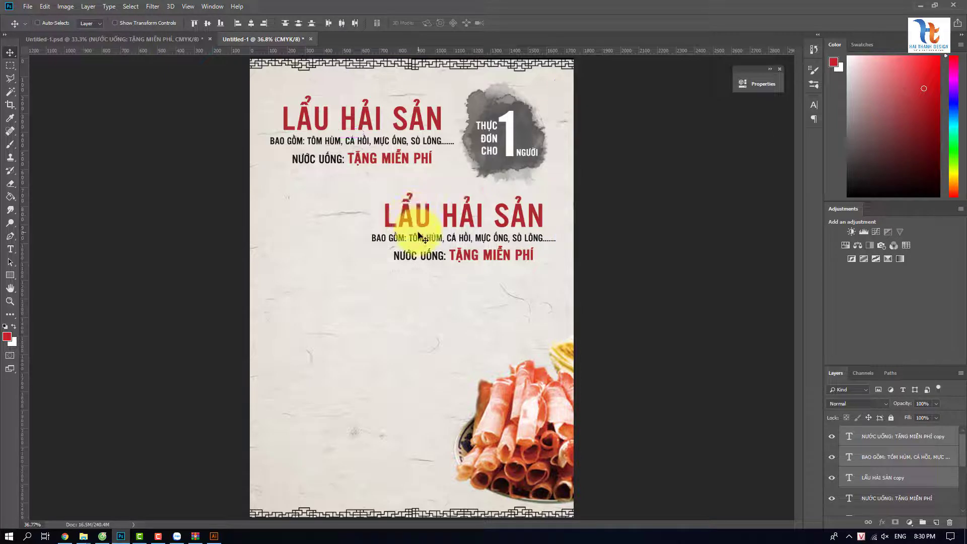
- Duplicate the ink-blot label group Group 1 and move the copy to the left of the second text block
scroll(879, 476, down, 2)
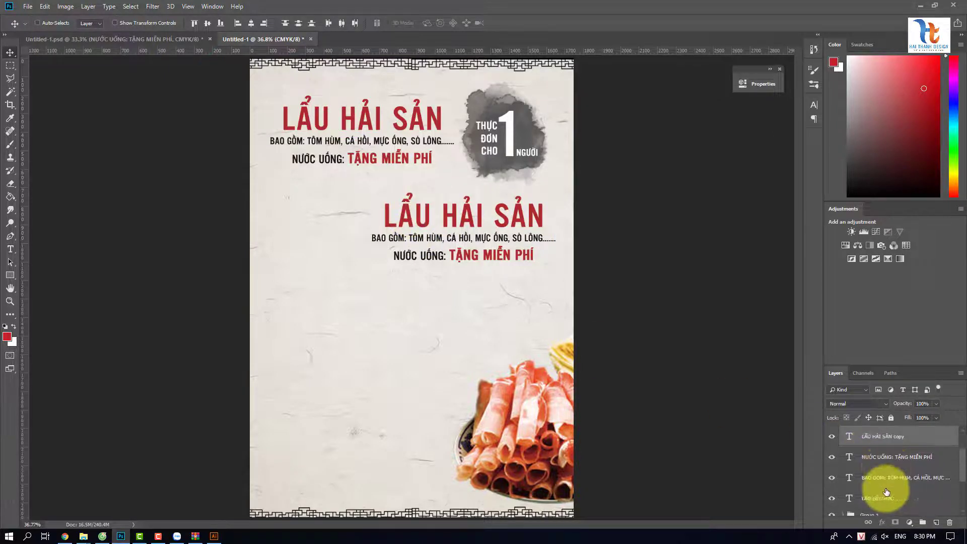
scroll(886, 497, down, 1)
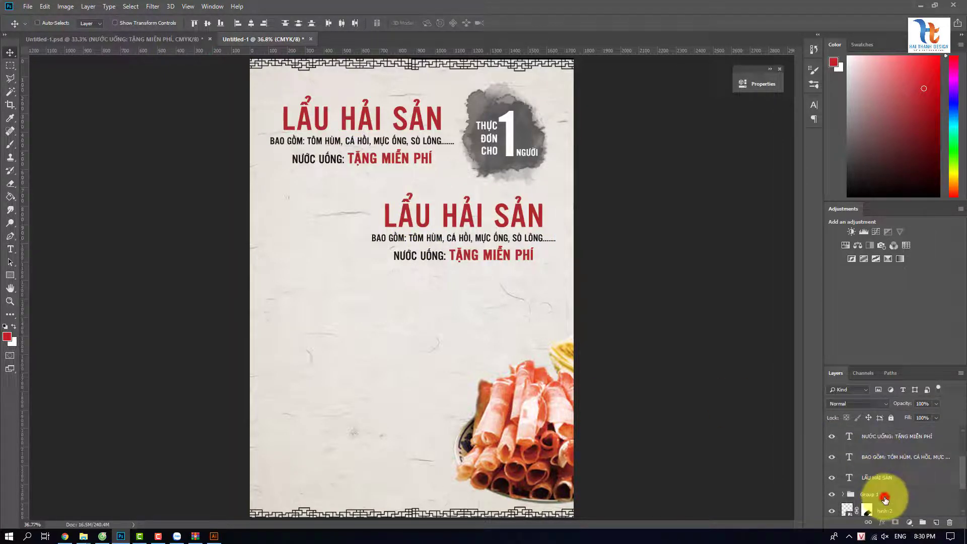
click(885, 499)
key(ctrl+j)
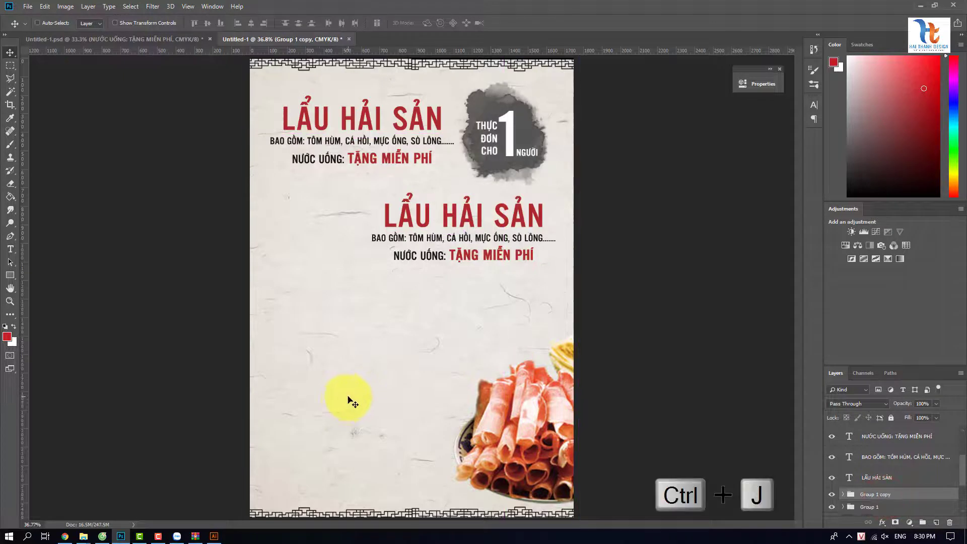
mouse_move(485, 127)
mouse_down()
mouse_move(333, 246)
mouse_move(314, 231)
mouse_up()
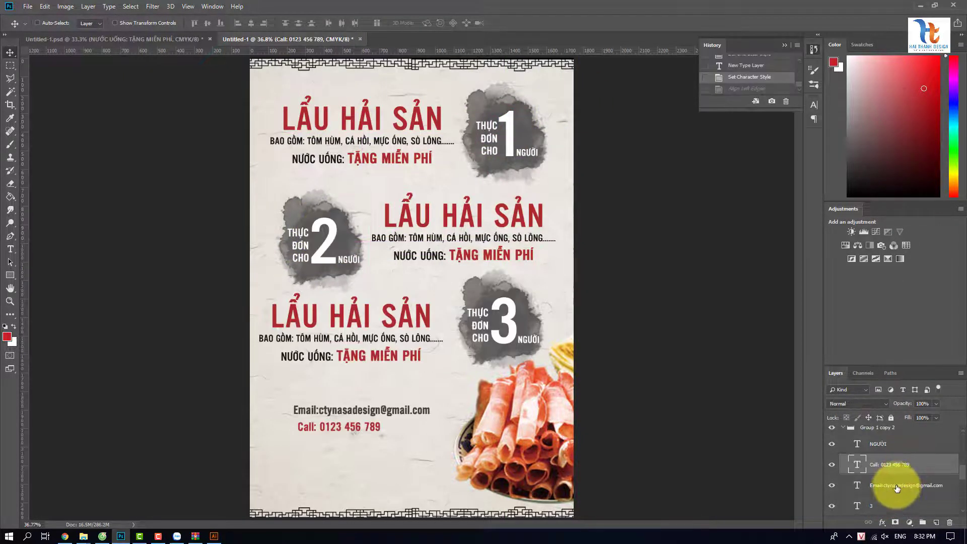
- Align the left edges of the Call and Email lines, and nudge both slightly left and down
ctrl+click(897, 486)
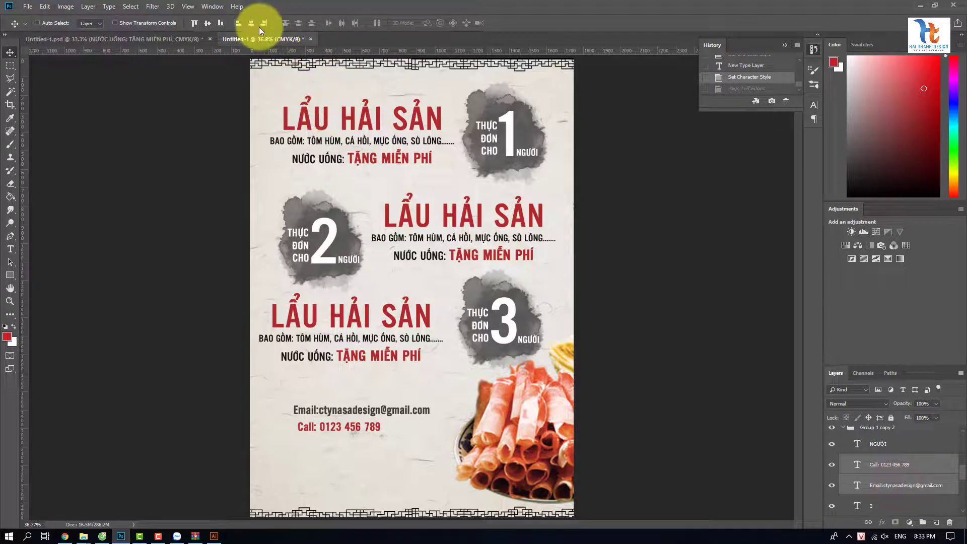
click(238, 24)
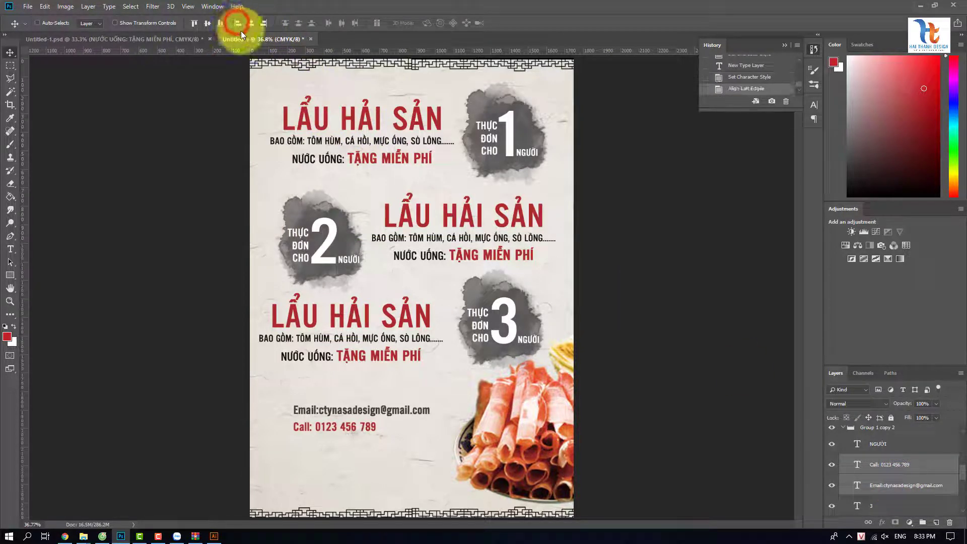
key(Left)
key(Left)
key(Left)
key(Left)
key(Left)
key(Left)
key(Left)
key(Left)
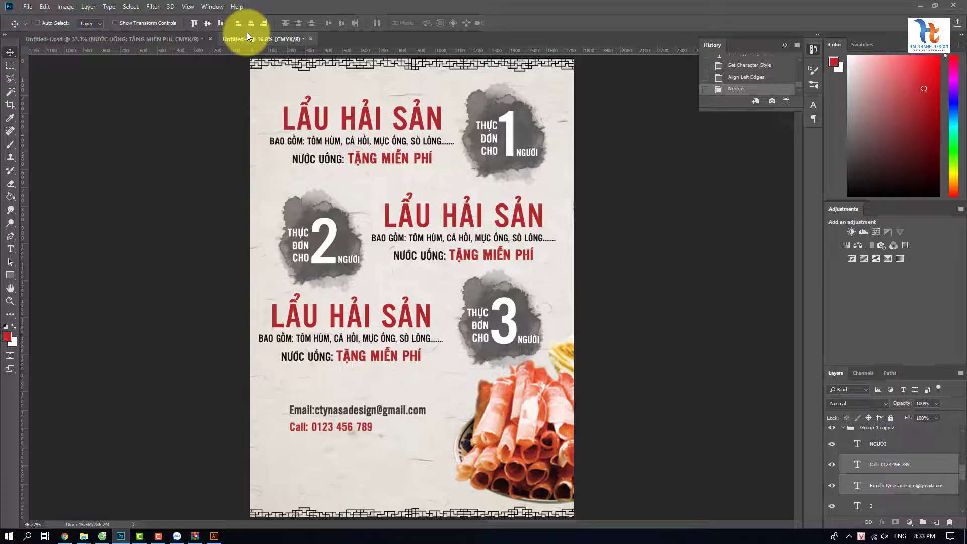
key(Down)
key(Down)
key(Down)
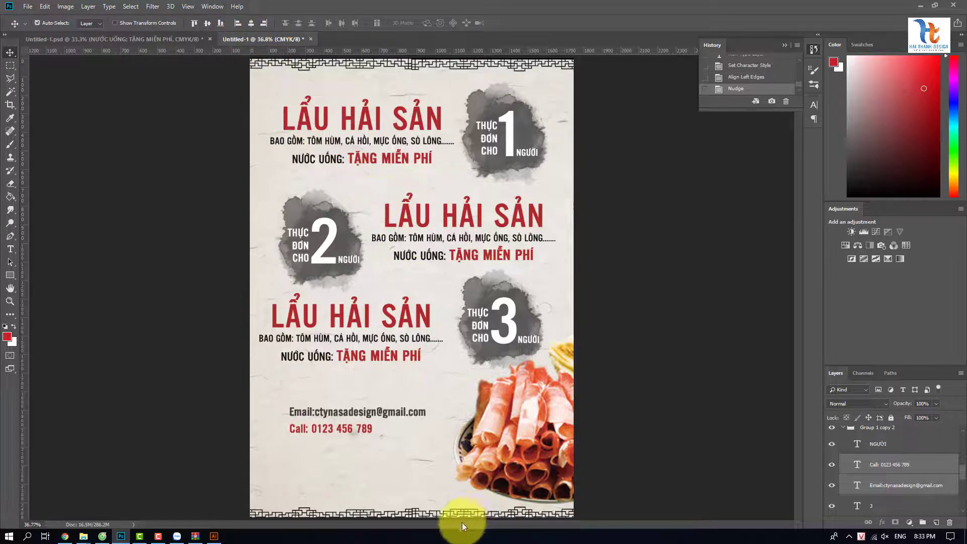
- Scale the Call and Email lines together to about 117% and nudge them slightly to the right
key(ctrl+t)
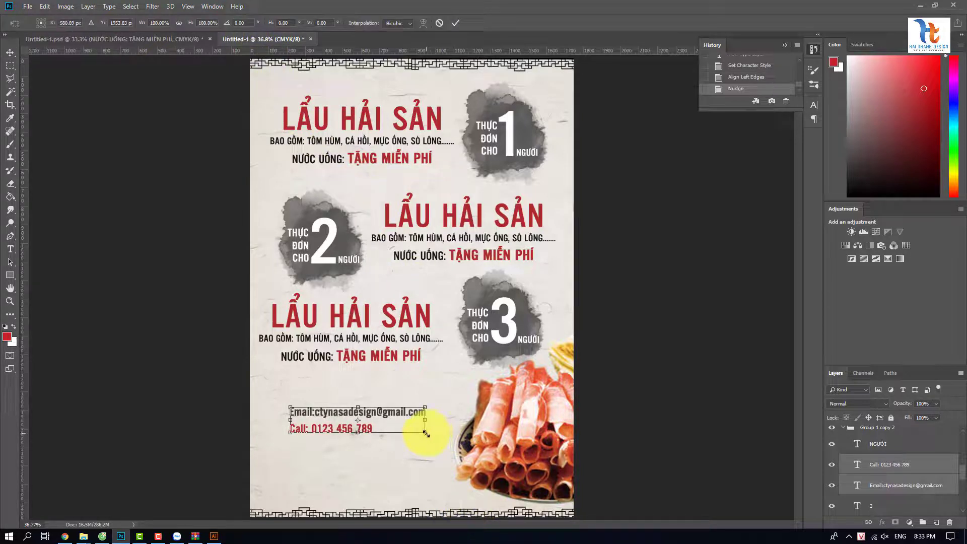
drag(425, 433, 436, 440)
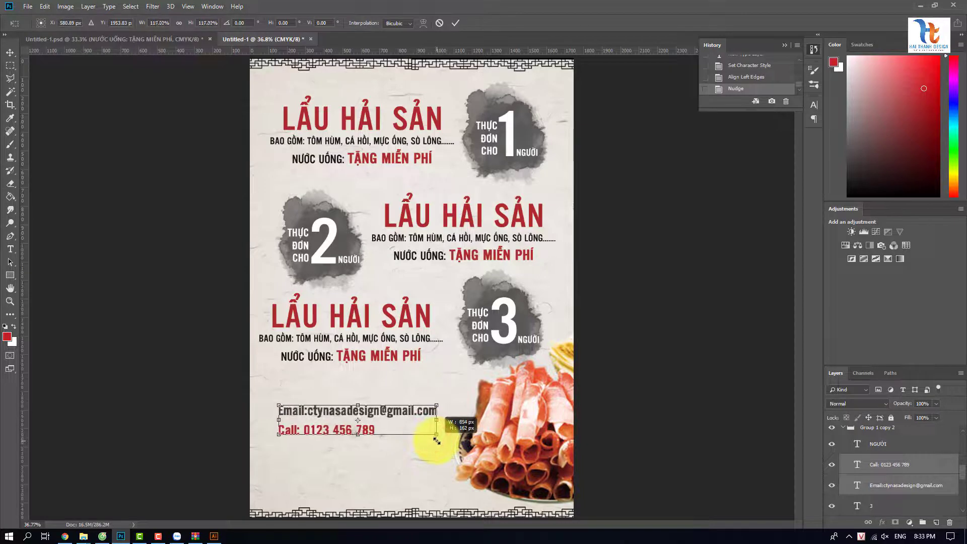
key(Return)
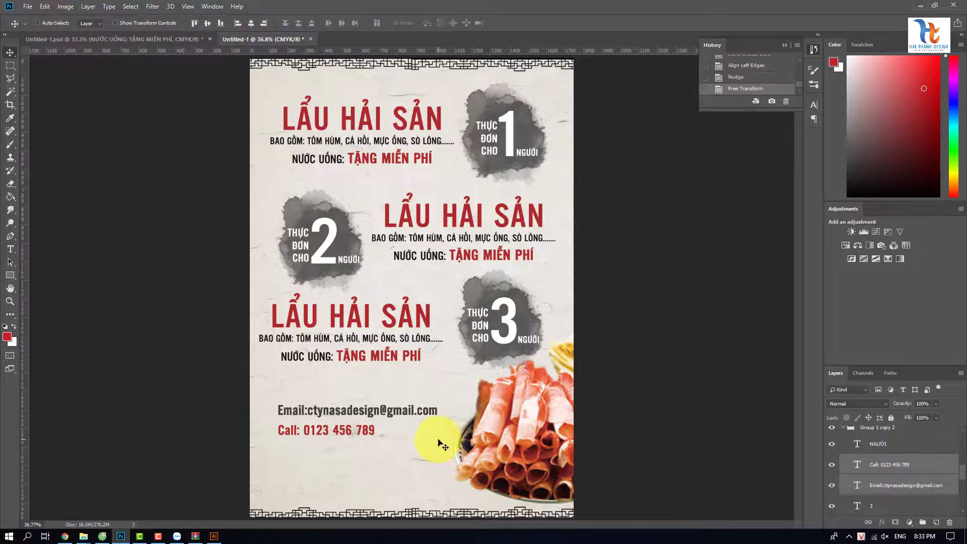
key(Right)
key(Right)
key(Right)
key(Right)
key(Right)
key(Right)
key(Right)
key(Right)
key(Right)
key(Right)
key(Right)
key(Right)
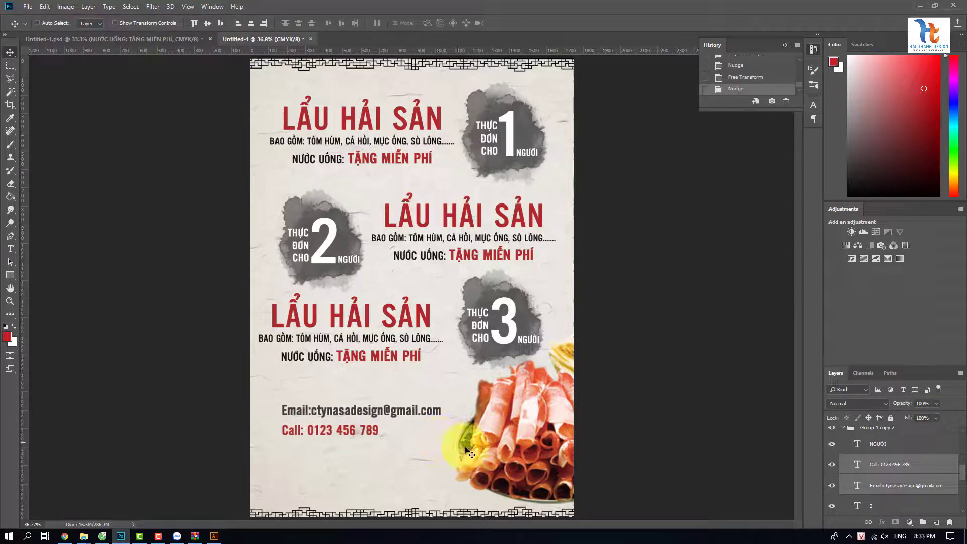
- Group all back-side layers, from the topmost NƯỚC UỐNG text copy down to the masked meat image, and name the group mat sau
scroll(894, 464, up, 2)
scroll(894, 464, up, 3)
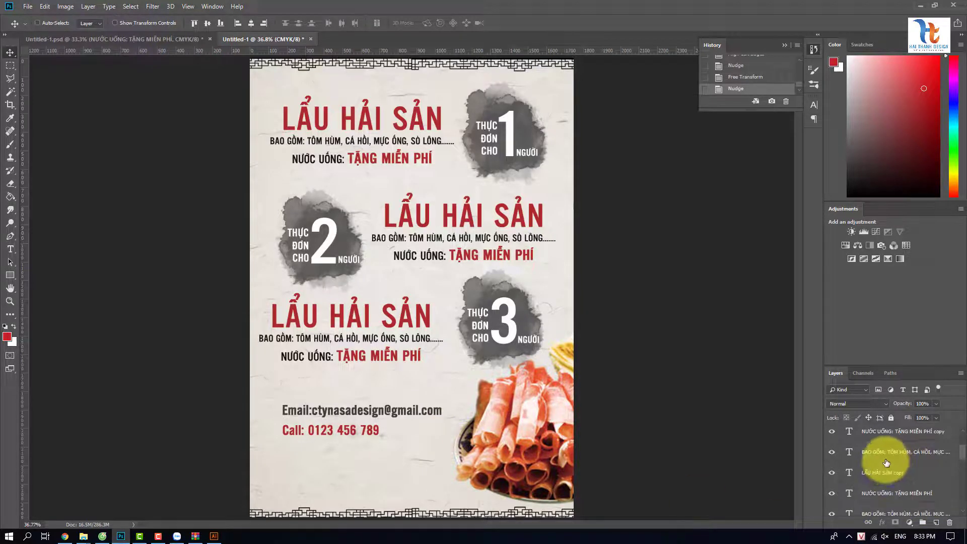
click(890, 442)
scroll(890, 442, down, 5)
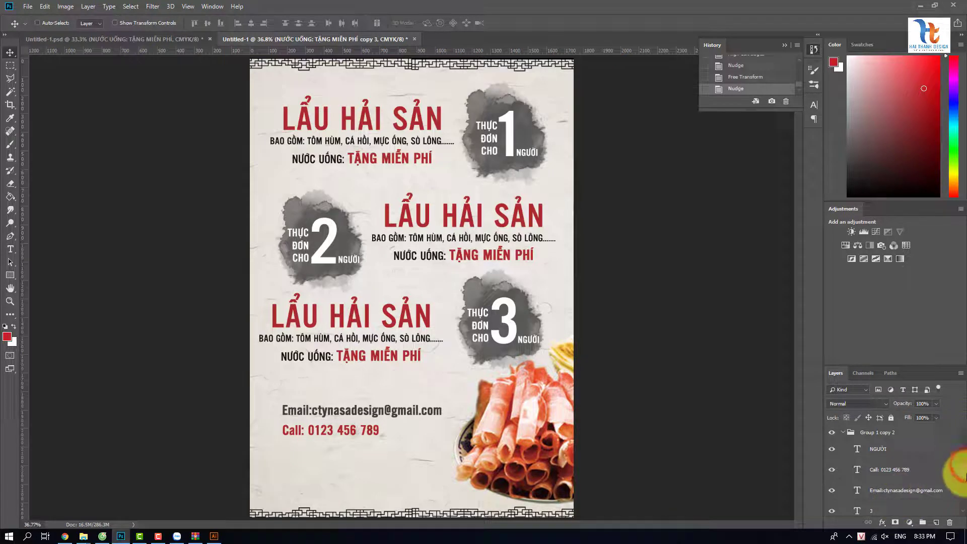
scroll(964, 442, up, 3)
scroll(964, 442, down, 5)
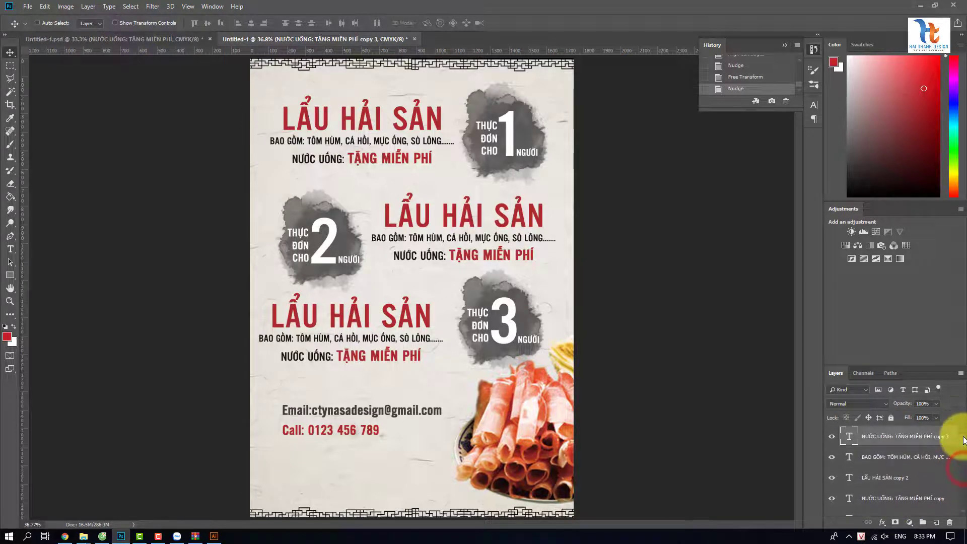
scroll(955, 483, down, 5)
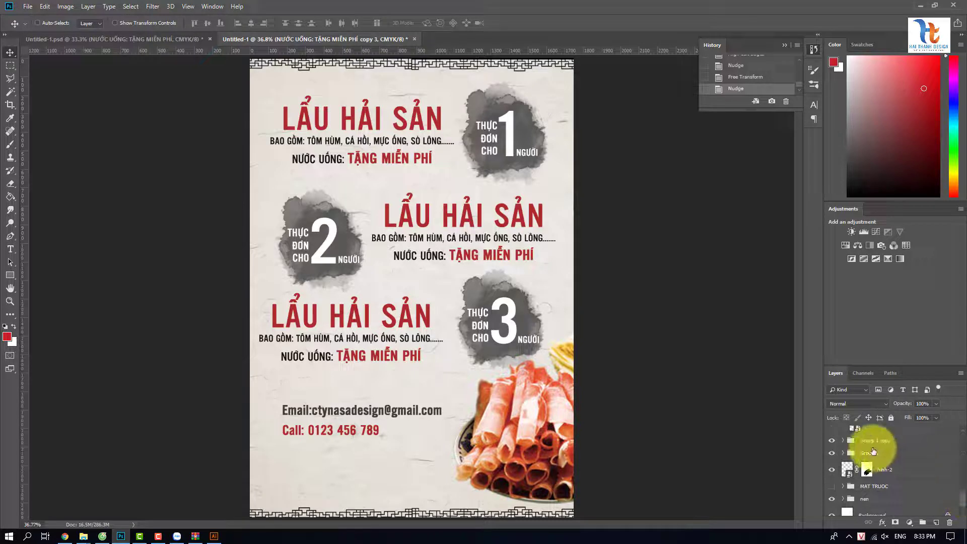
click(831, 441)
click(830, 442)
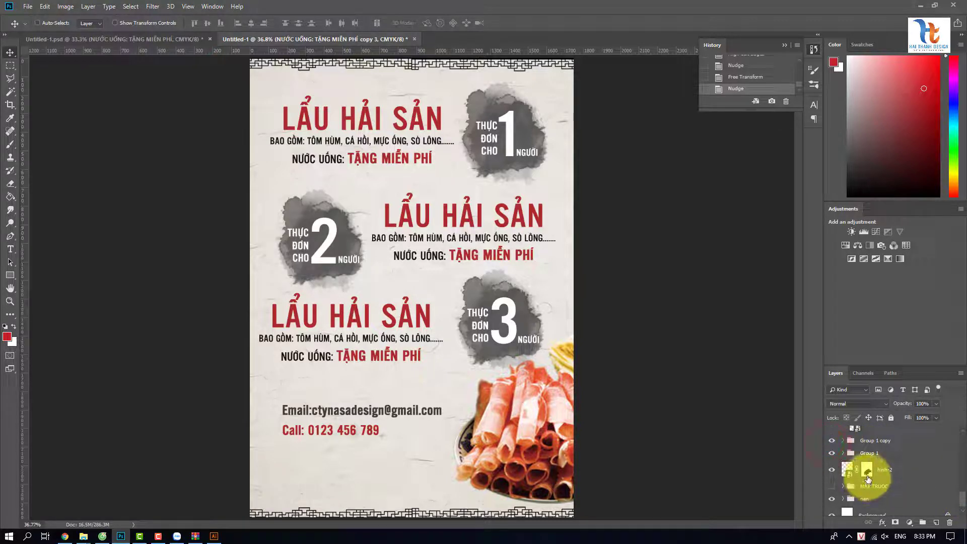
shift+click(892, 471)
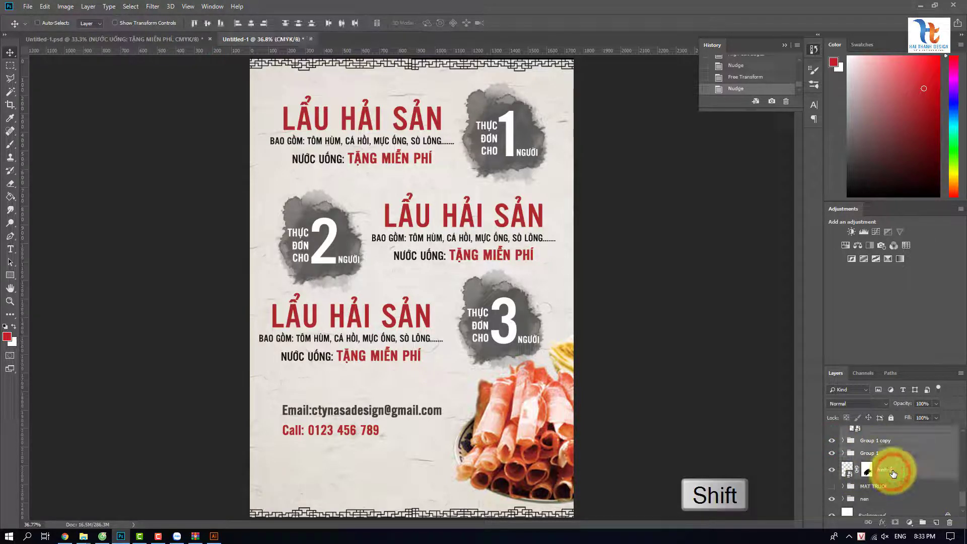
key(ctrl+g)
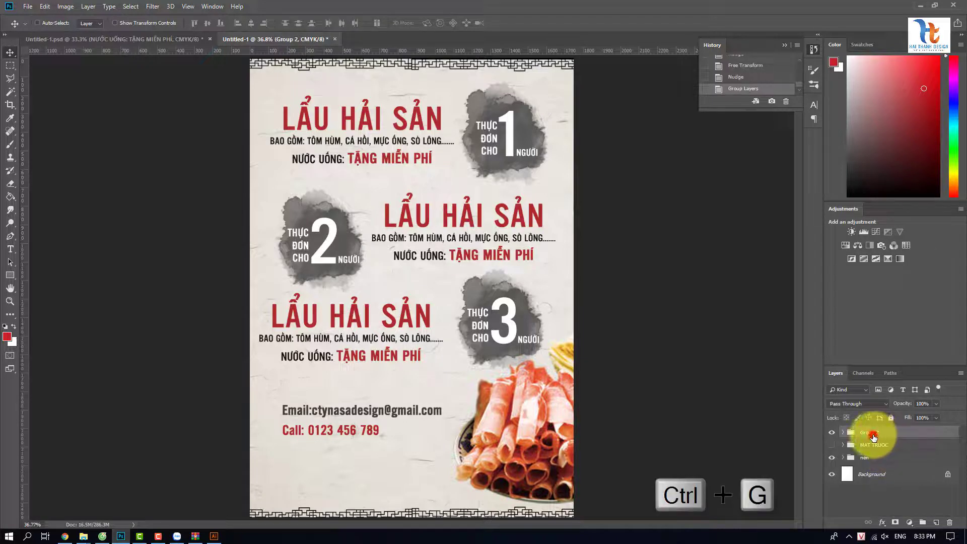
double_click(874, 435)
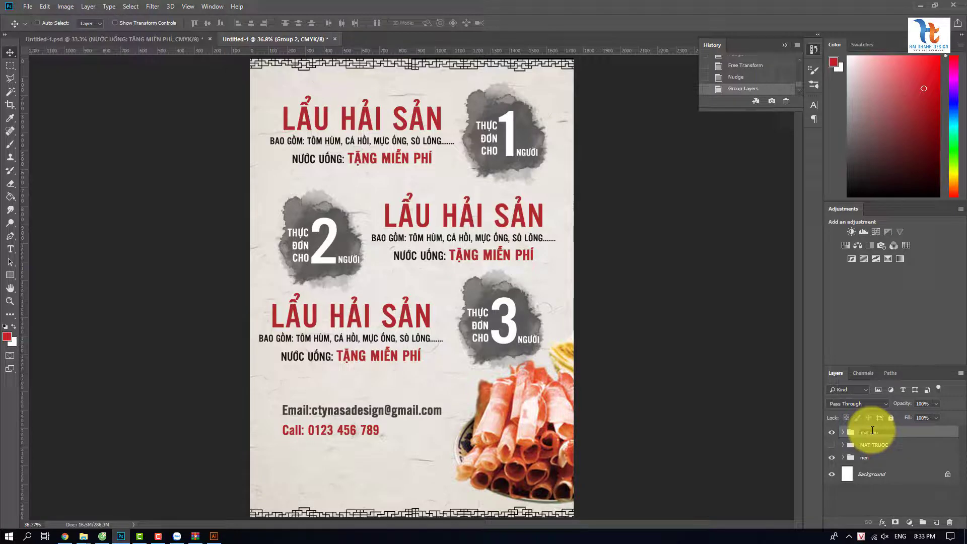
key(Return)
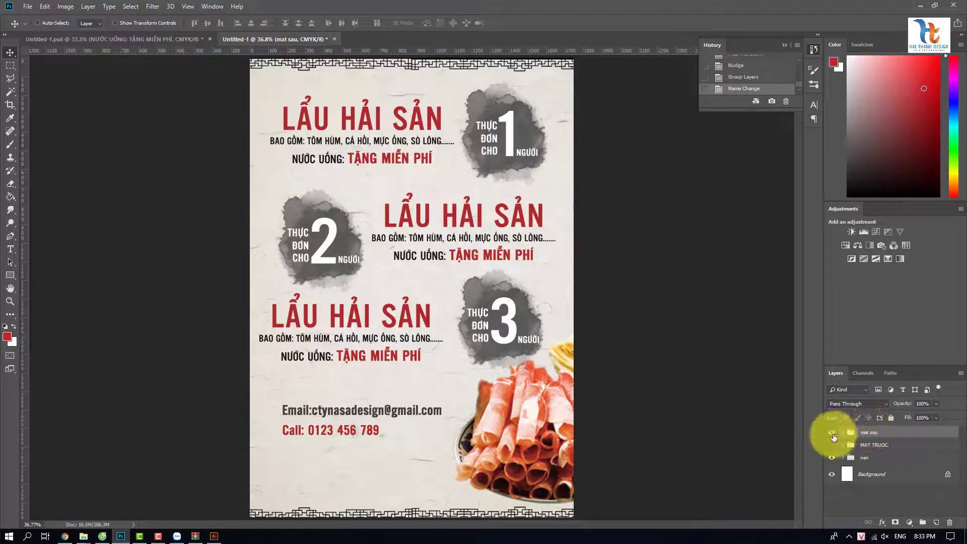
- Hide the mat sau group and toggle the MAT TRUOC group on and off to check the flyer's front side
click(832, 433)
click(832, 446)
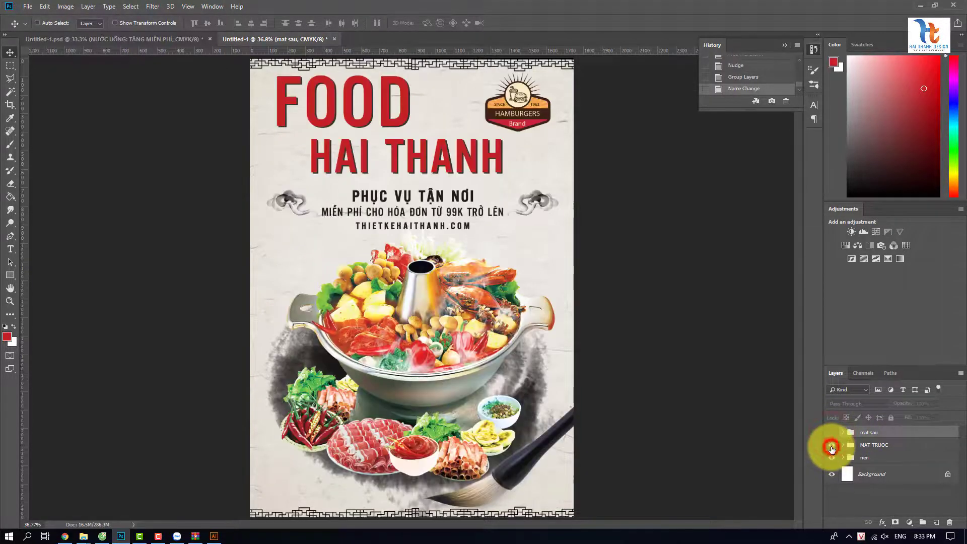
click(832, 447)
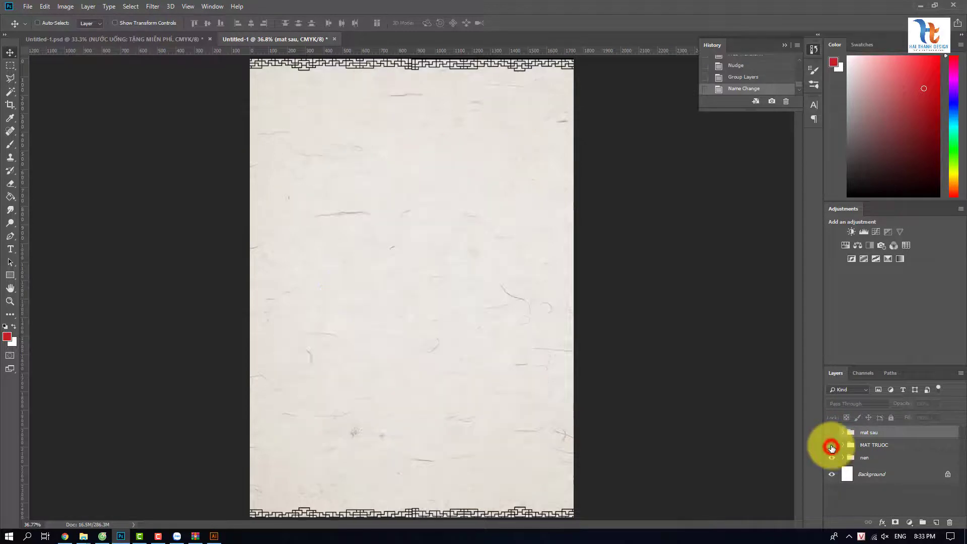